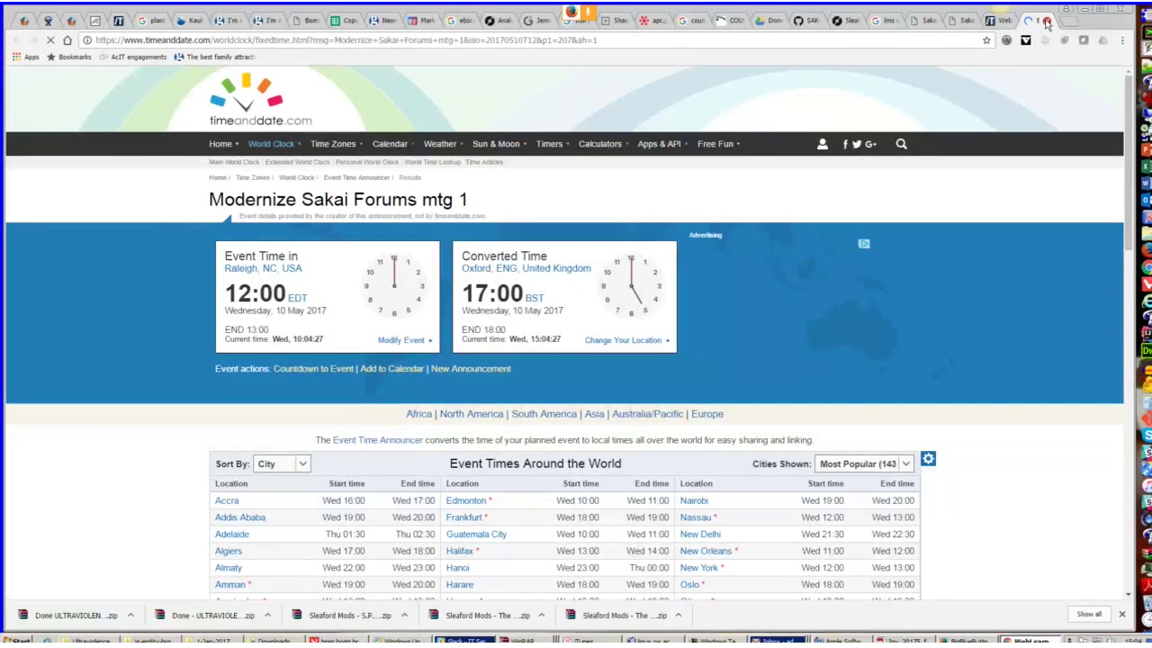
Close the timeanddate.com event time tab and the WebLearn blog tab.
left_click(1047, 21)
left_click(1046, 21)
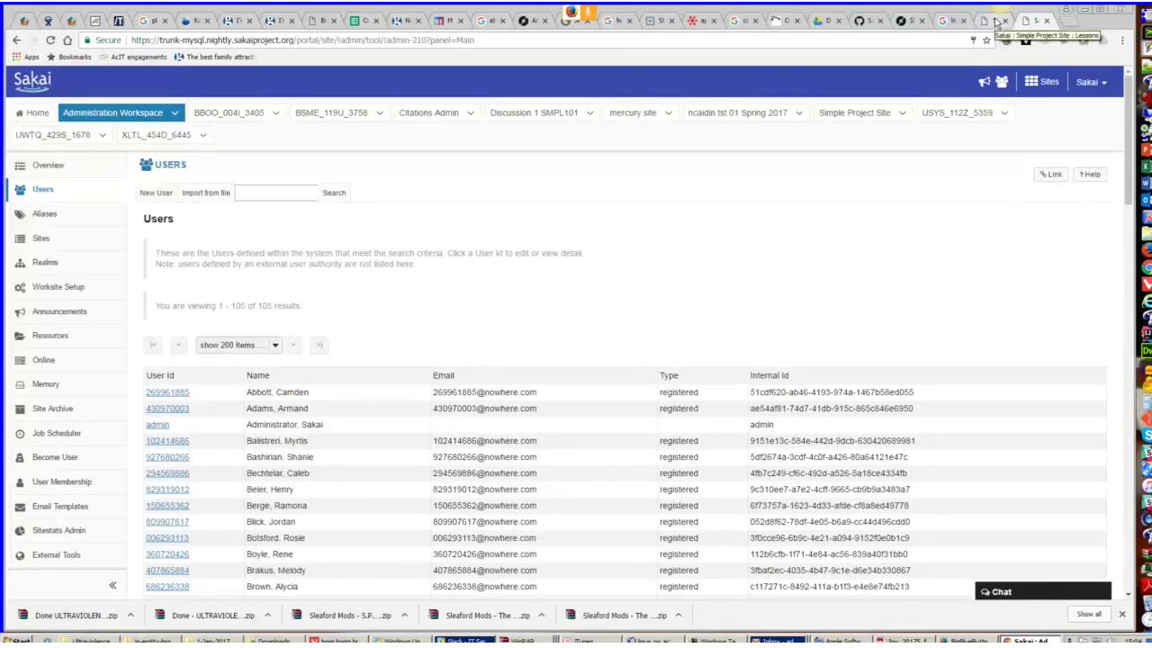
Close the administration Users tab, review the Lessons page, and open Simple Project Site's Site Info.
left_click(996, 22)
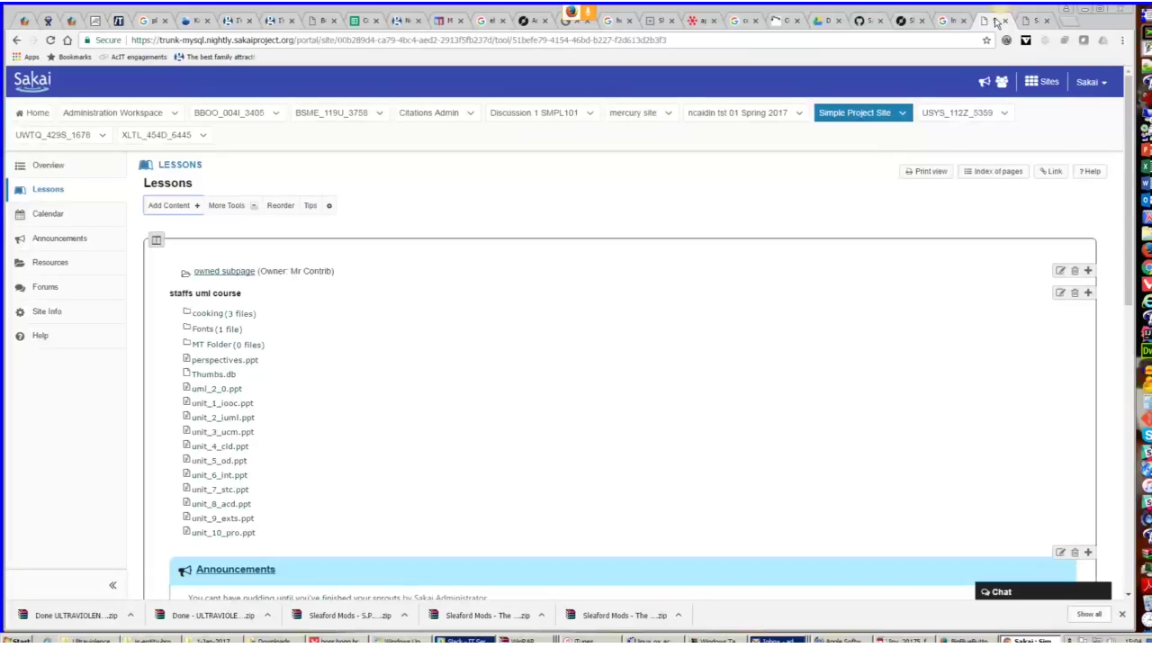
left_click(1033, 23)
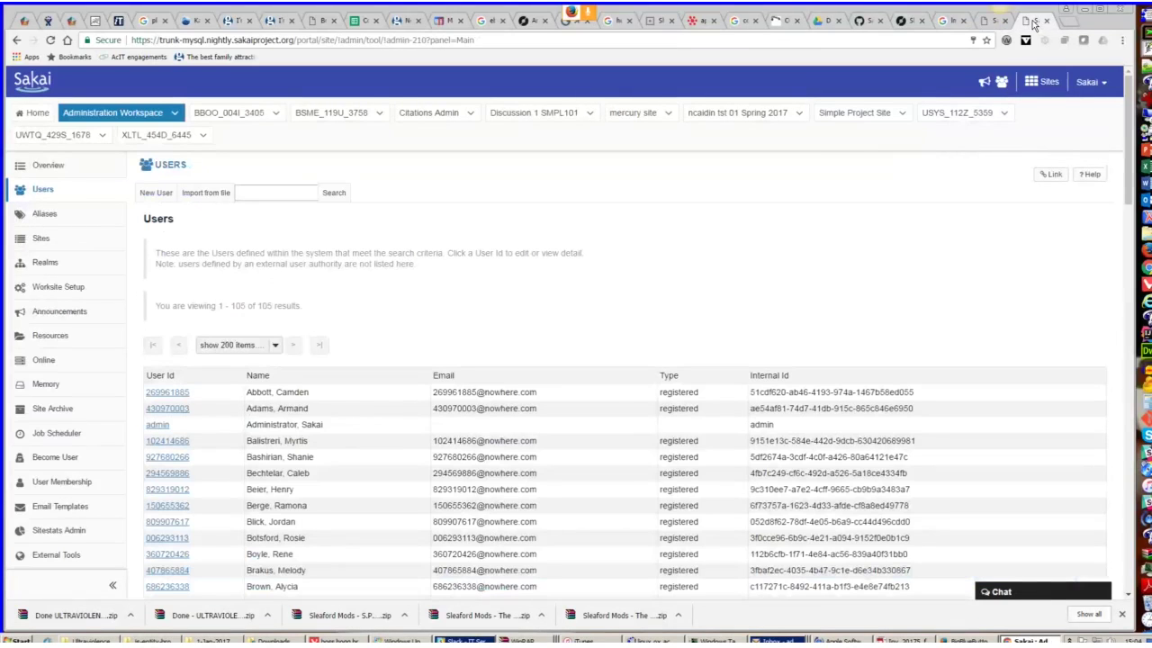
left_click(1048, 22)
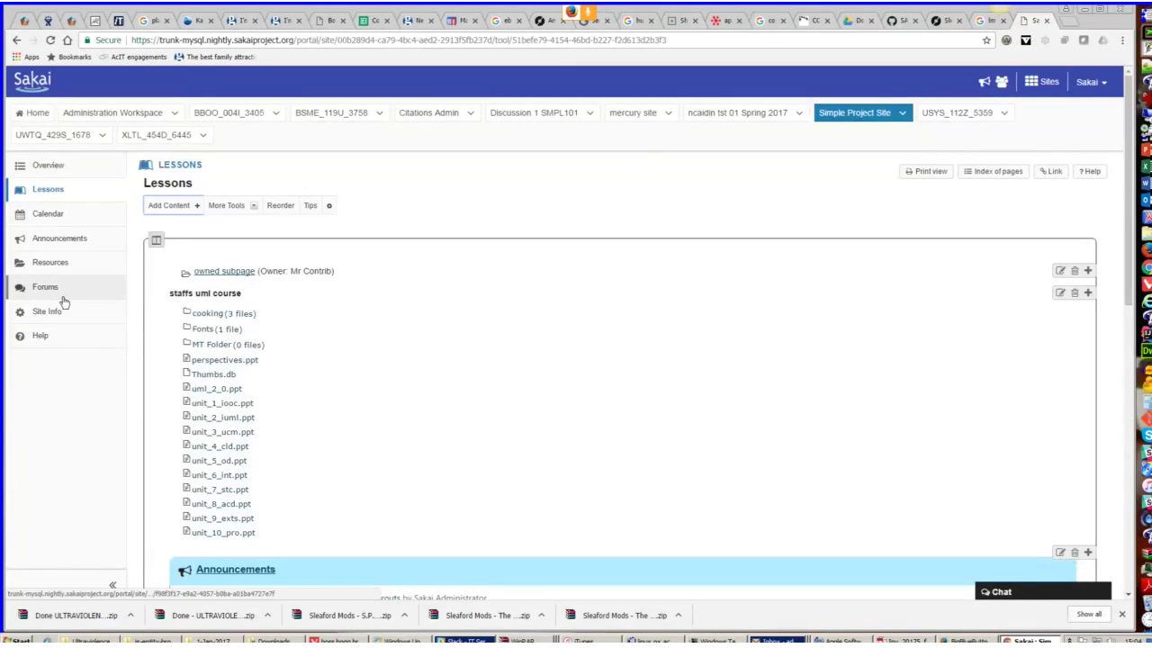
scroll(64, 405, "down", 3)
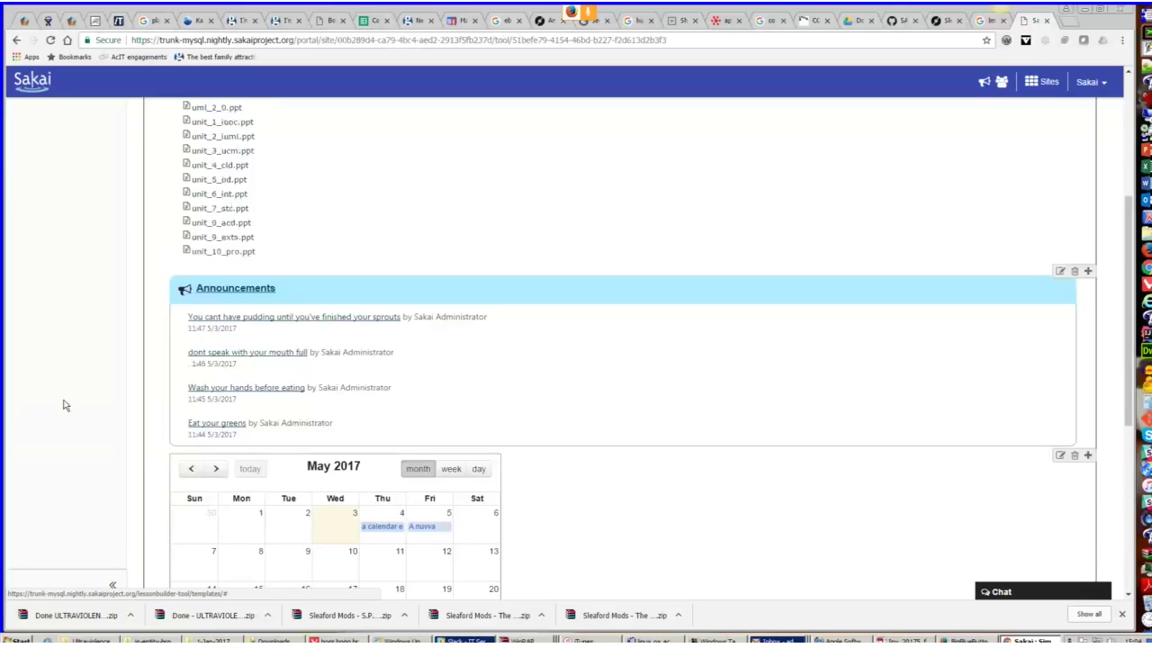
scroll(63, 405, "up", 3)
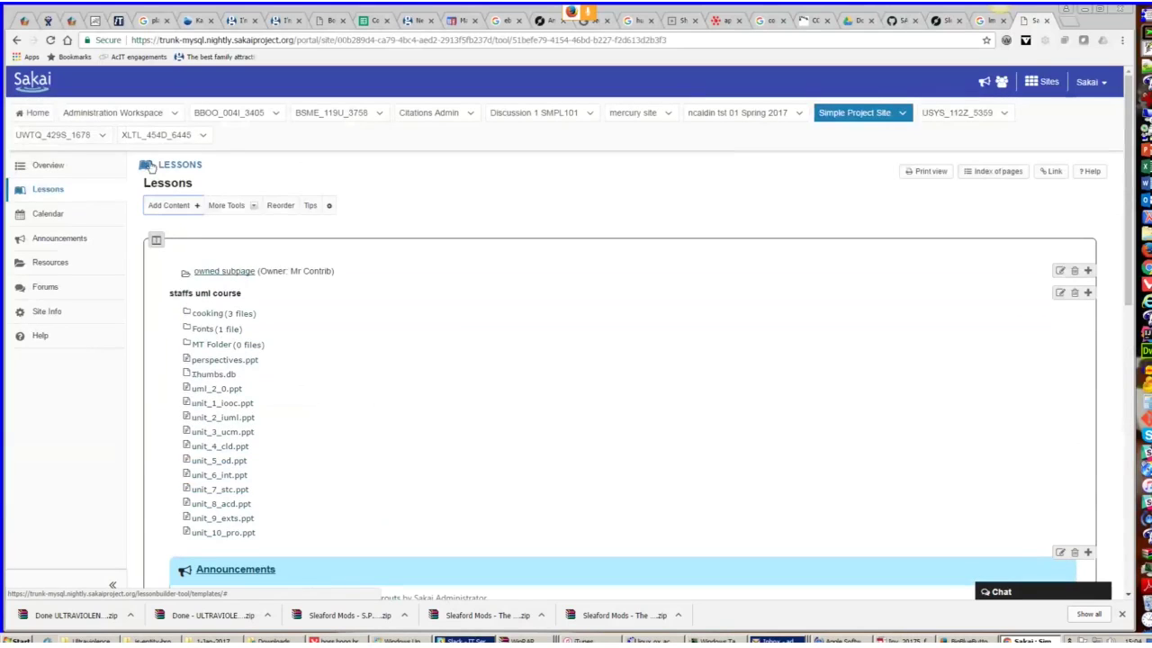
left_click(51, 319)
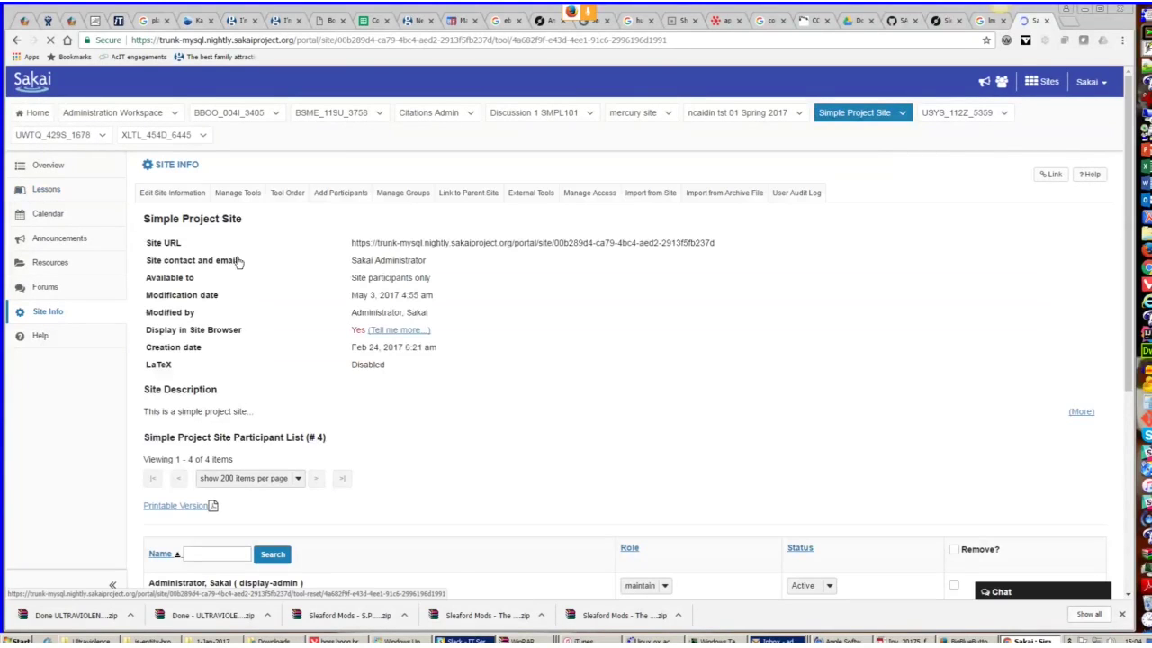
Tick an extra Lessons tool in Manage Tools and continue to tool customization.
left_click(253, 195)
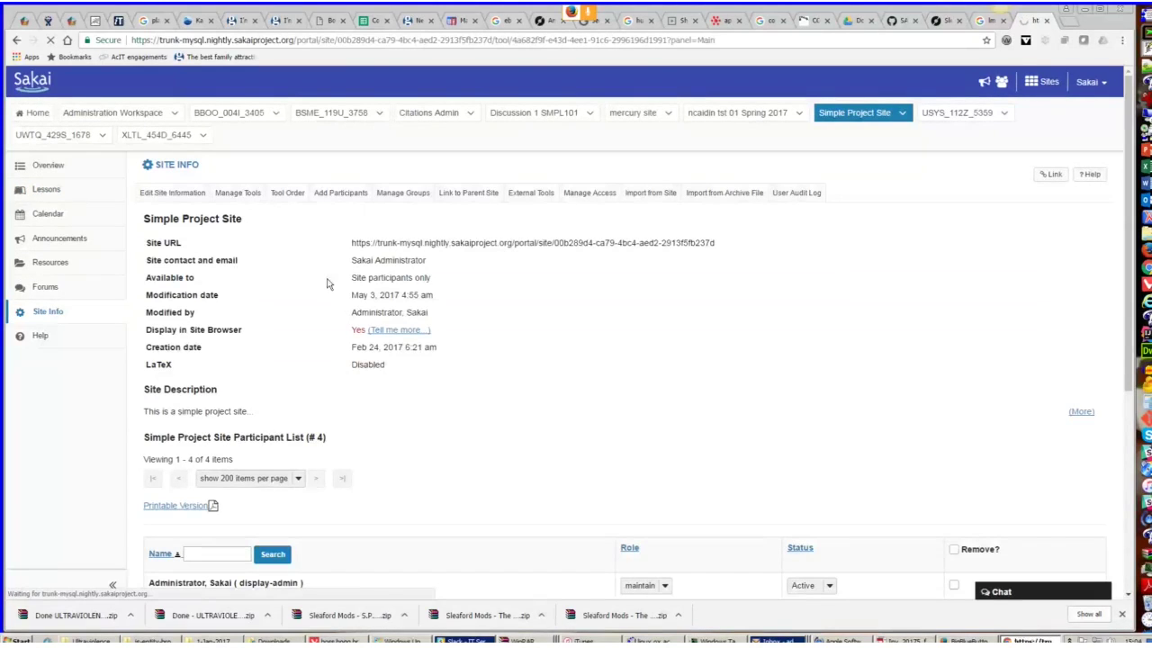
scroll(347, 380, "down", 4)
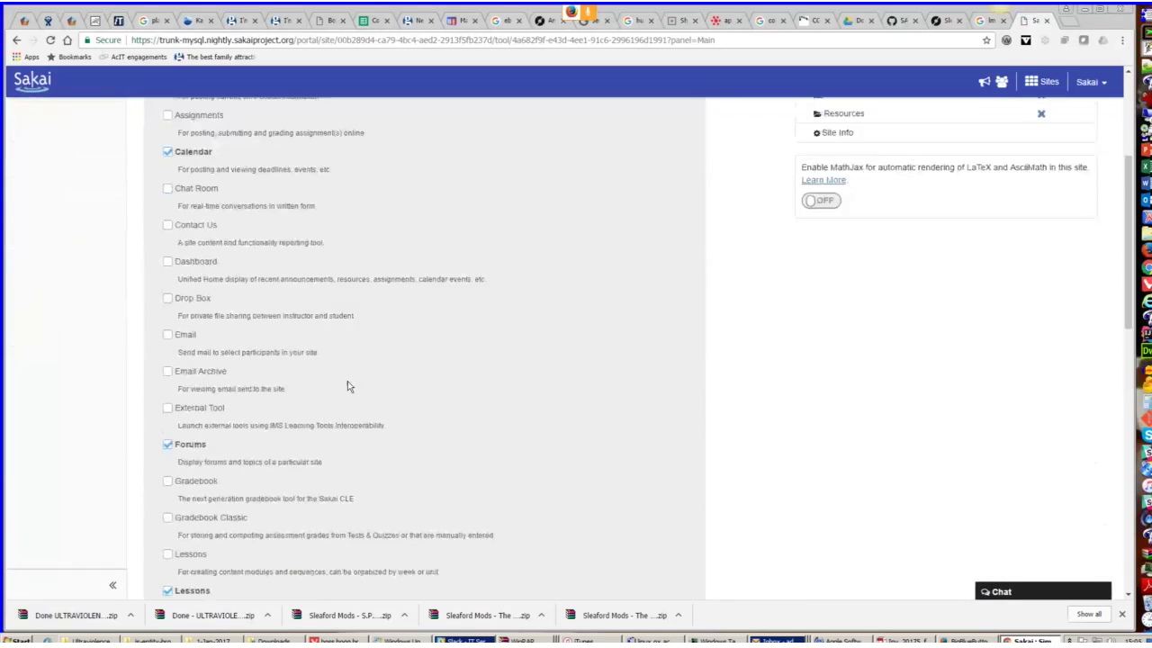
left_click(169, 445)
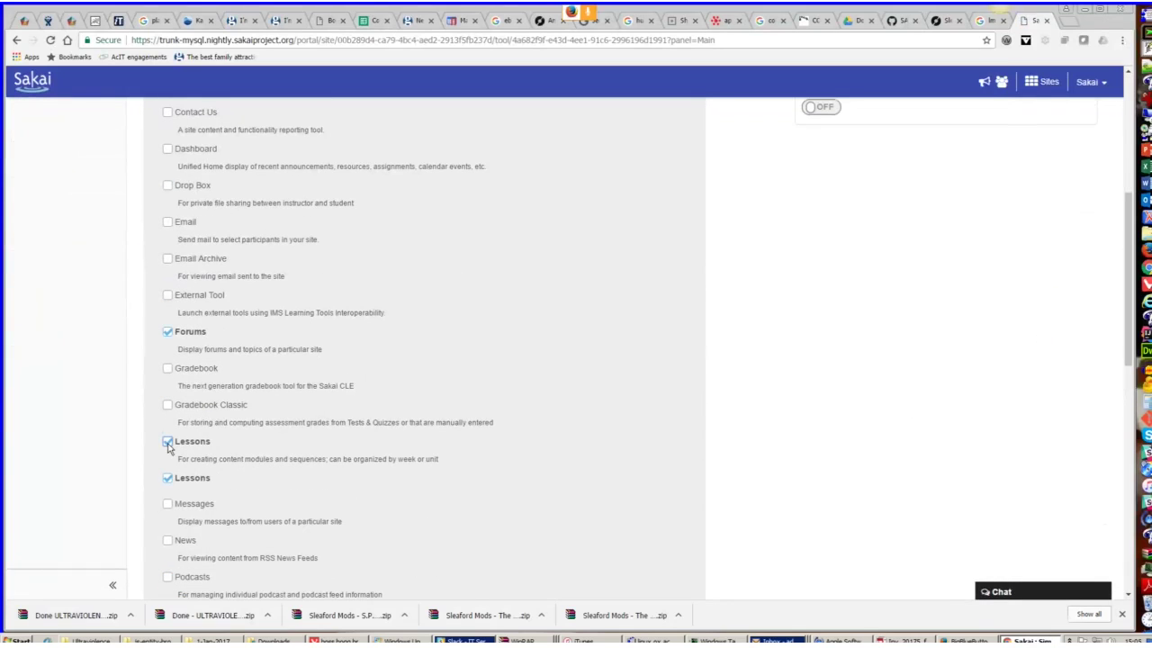
scroll(503, 351, "down", 3)
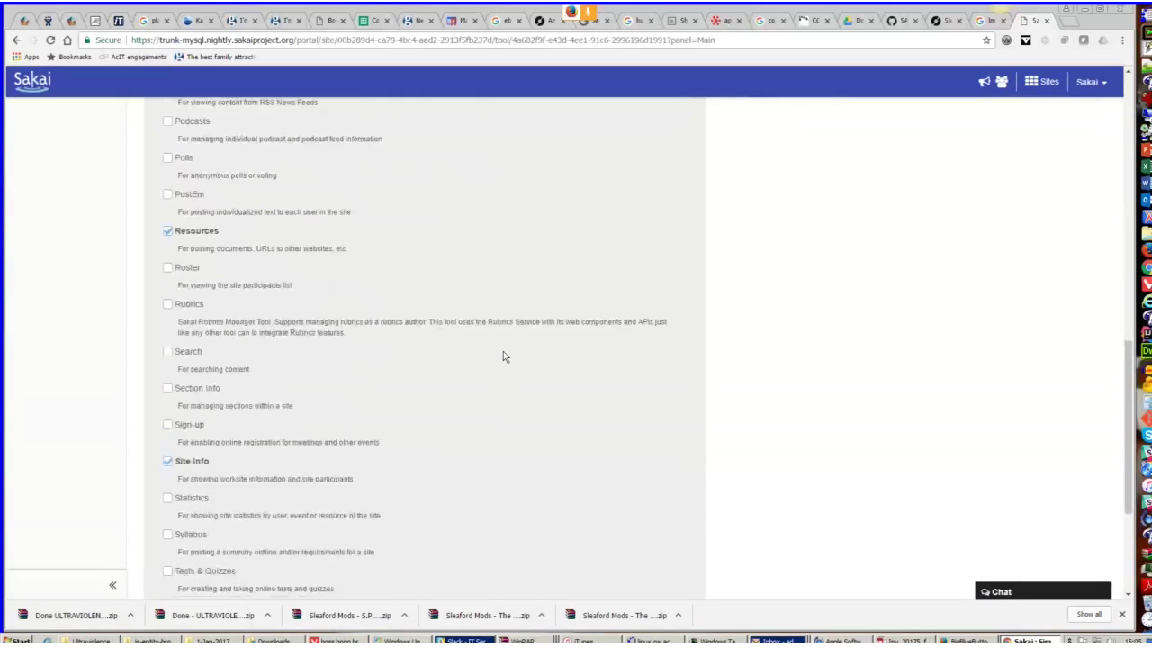
scroll(503, 353, "up", 7)
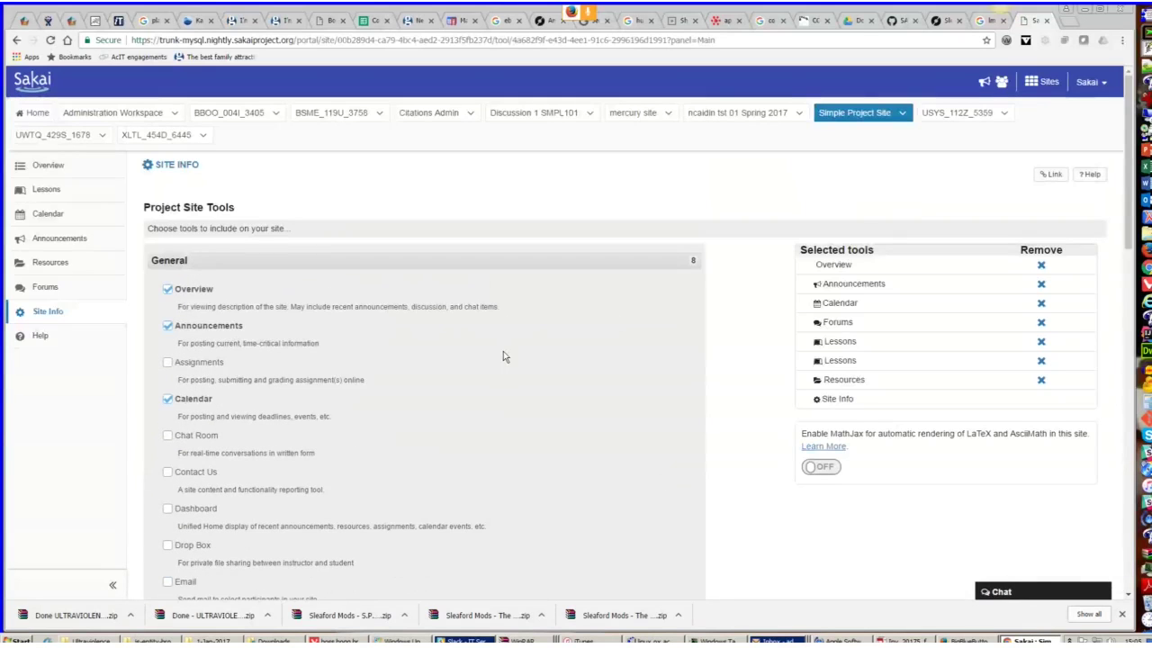
scroll(504, 355, "down", 15)
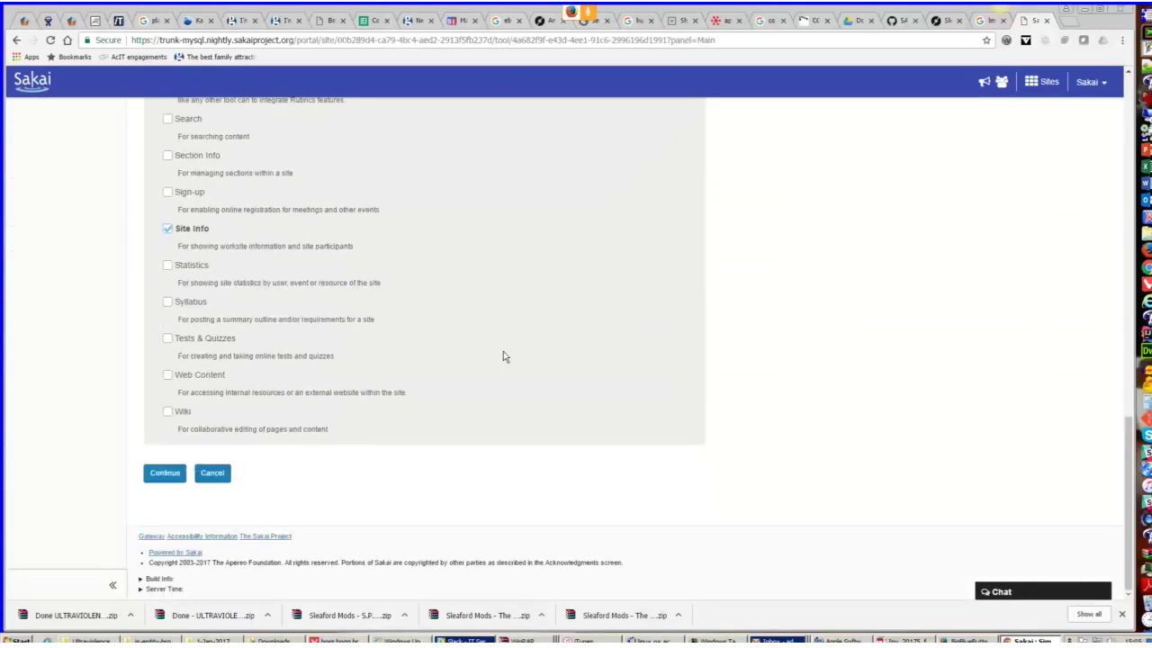
left_click(165, 473)
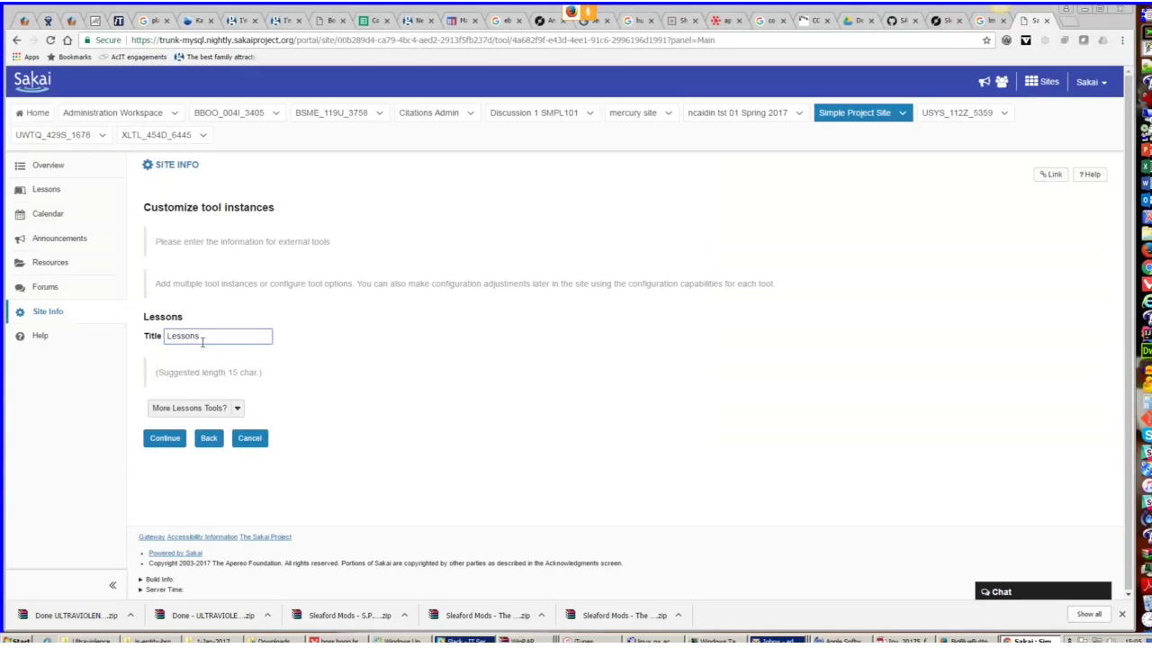
Title the new tool 'Lessons 2' and confirm adding it to the site.
type("2")
left_click(166, 437)
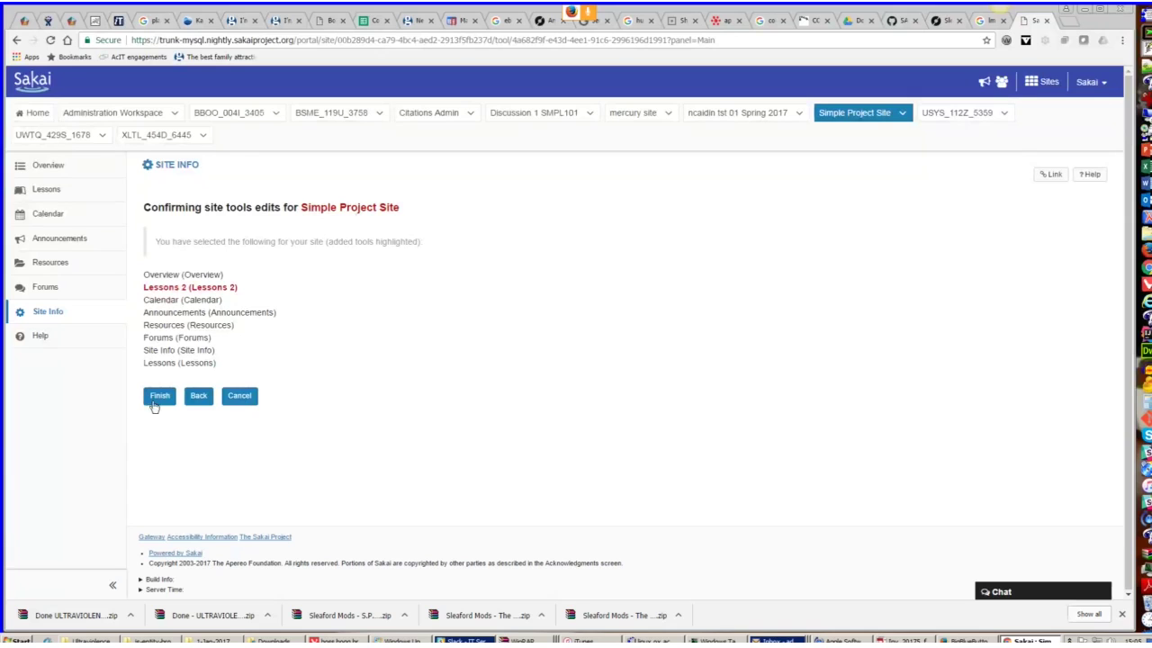
left_click(159, 401)
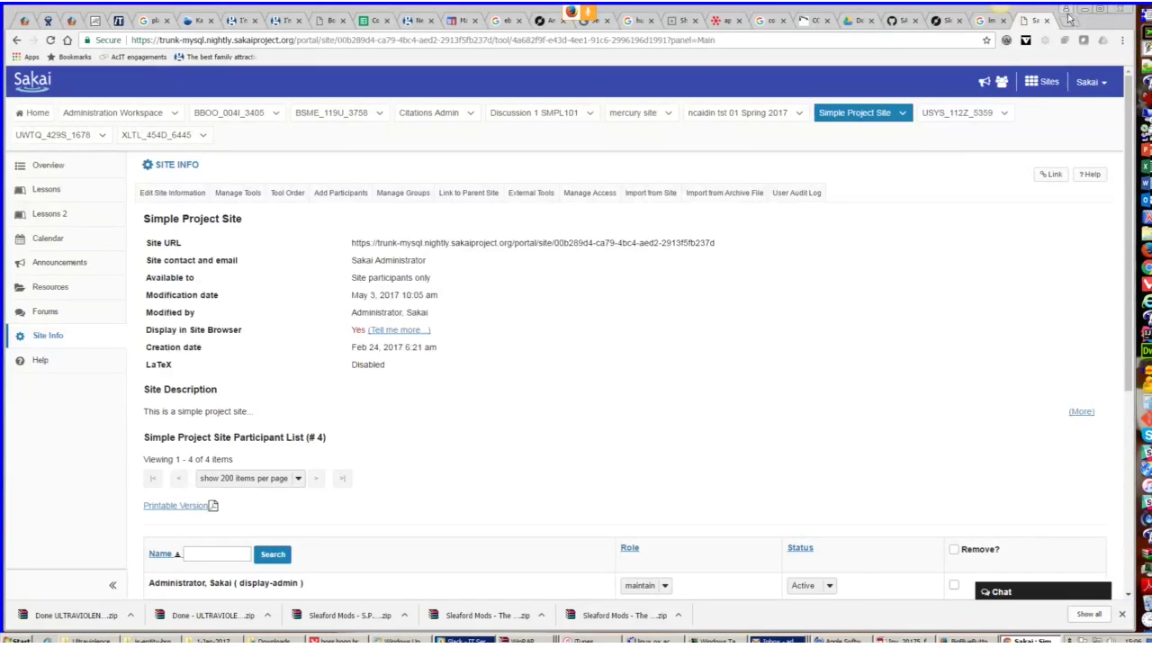
left_click(1070, 23)
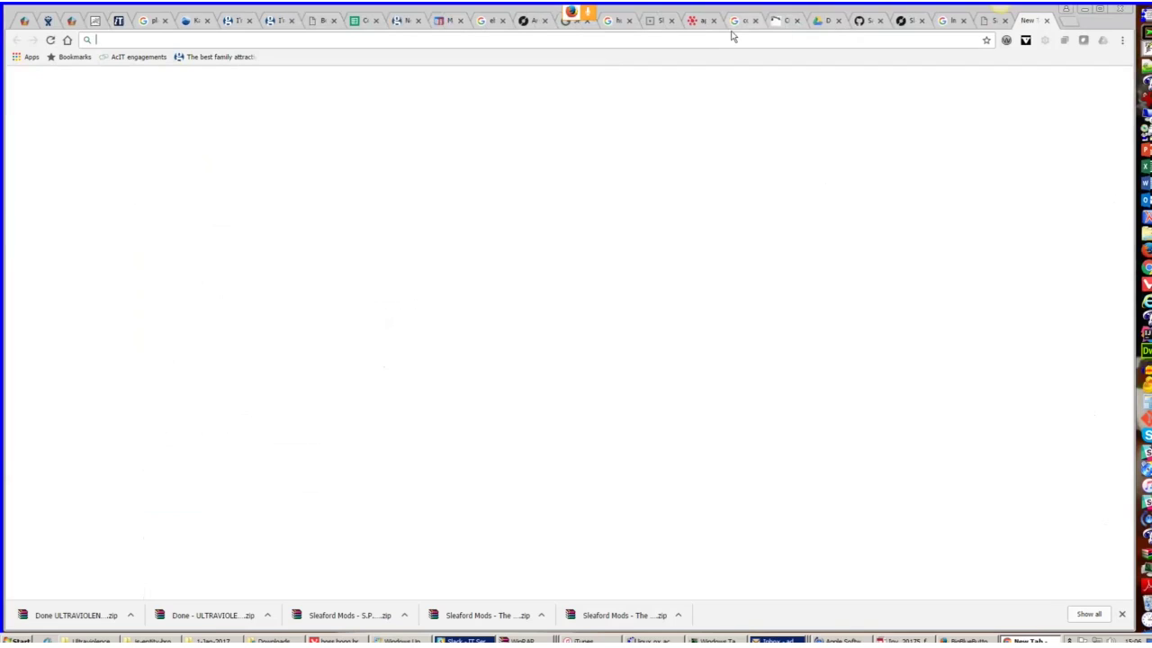
Load the Apereo Global Twitter Relay spreadsheet from the pasted Google Sheets URL.
key("Return")
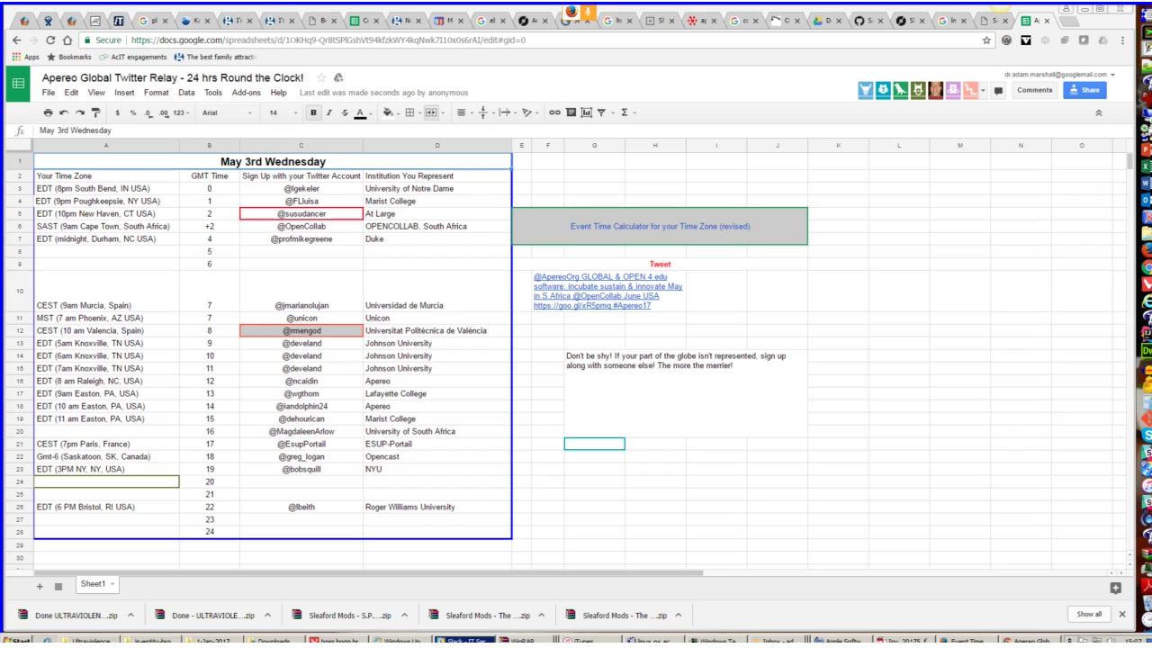
Select cell H26, then switch to the 'Modernize Sakai Forums kickoff' Outlook invitation.
left_click(655, 507)
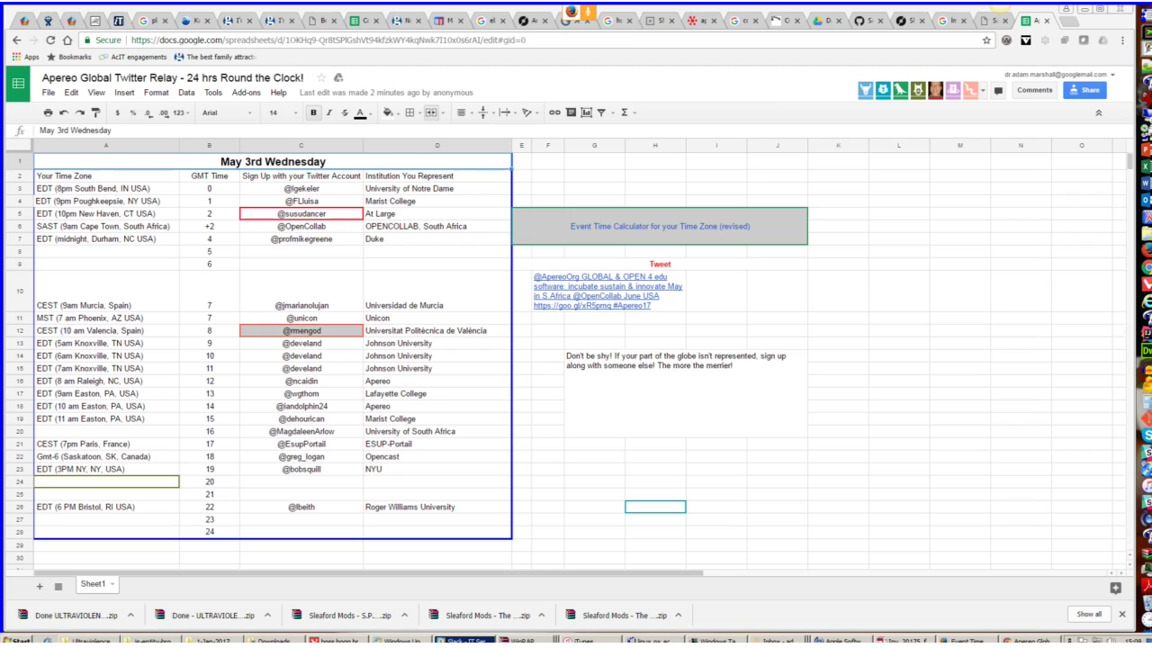
key("alt+Tab")
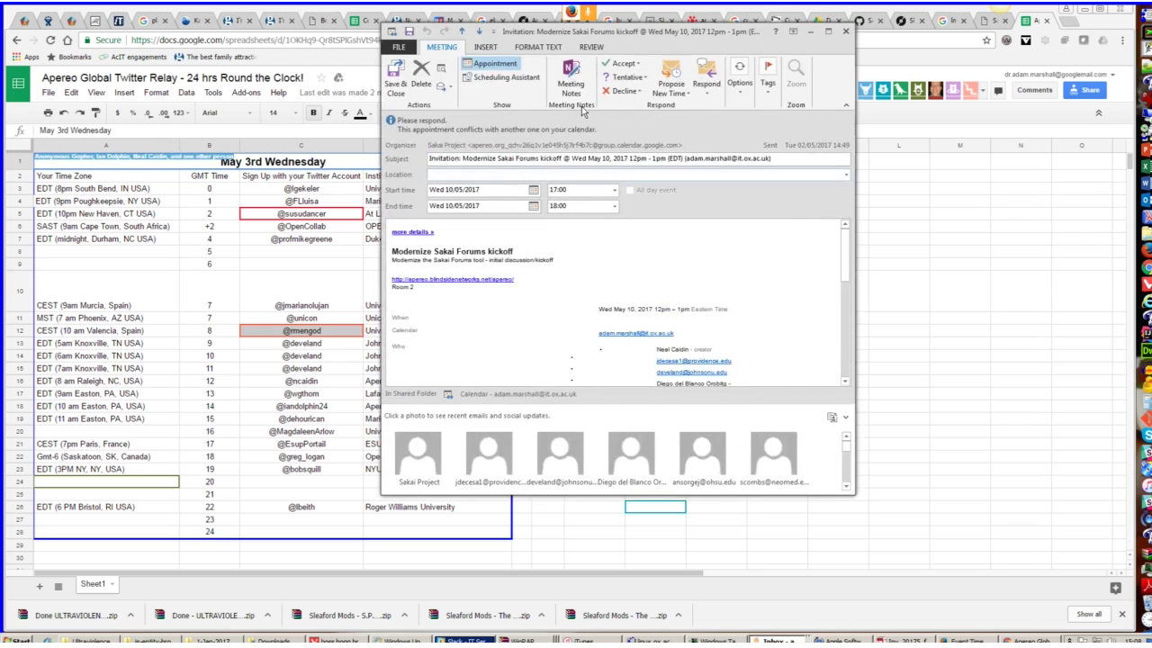
Accept the May 10, 2017 kickoff invitation, sending the response now.
left_click(627, 64)
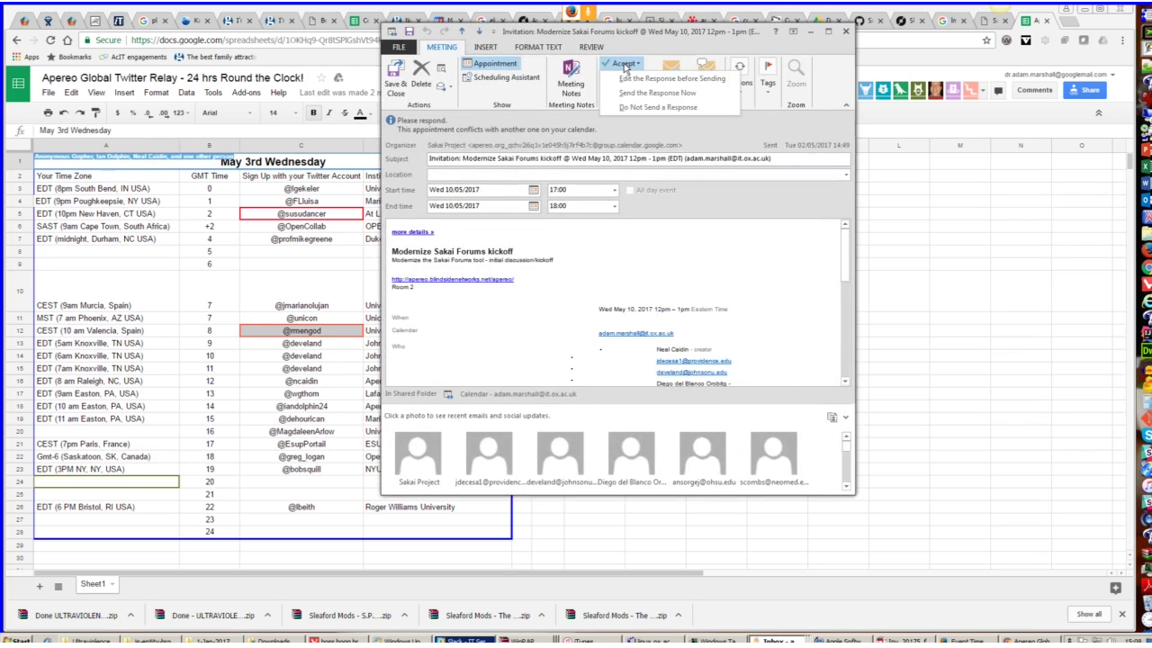
left_click(630, 93)
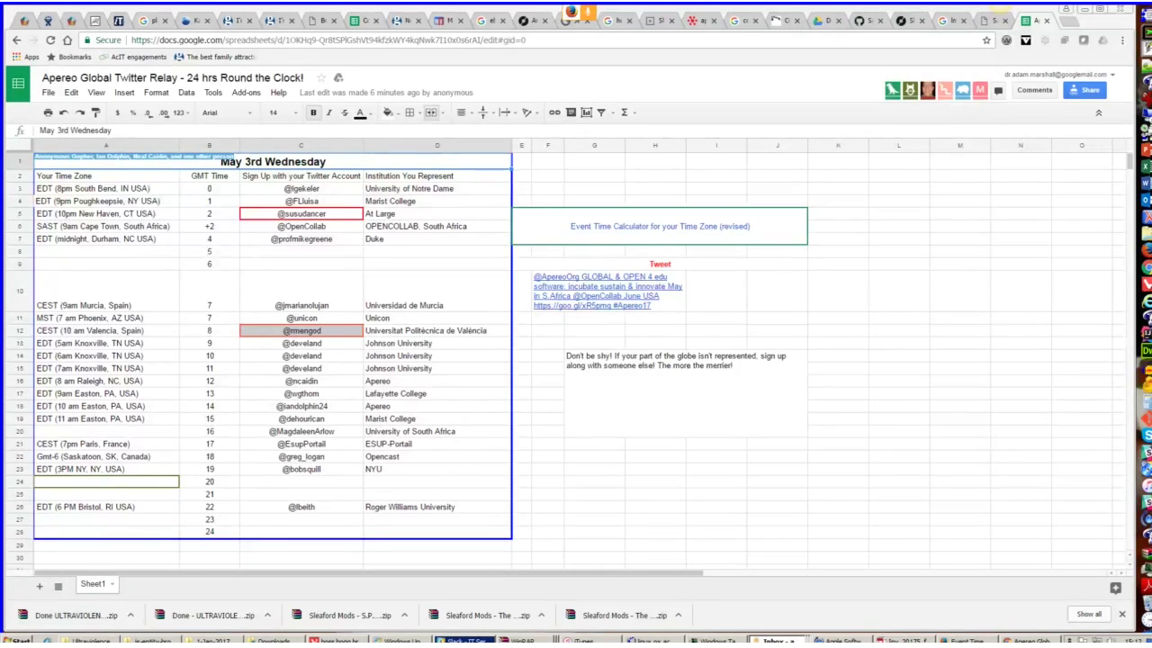
Select the Tweet box, then close the Twitter Relay spreadsheet tab.
left_click(608, 290)
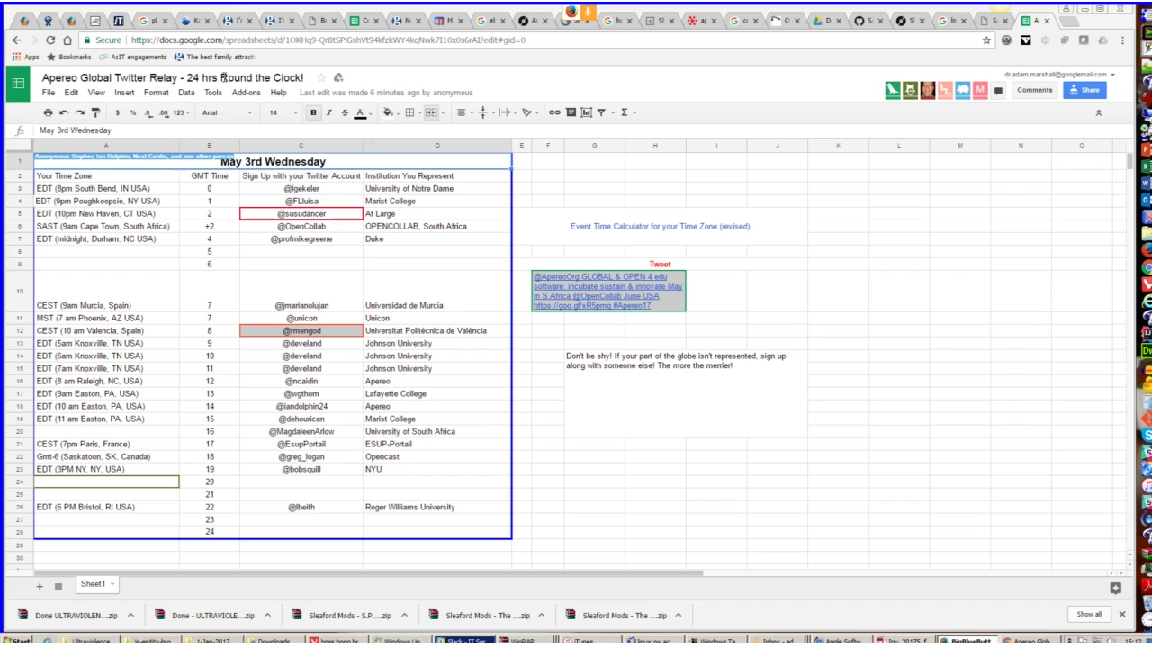
left_click(1046, 21)
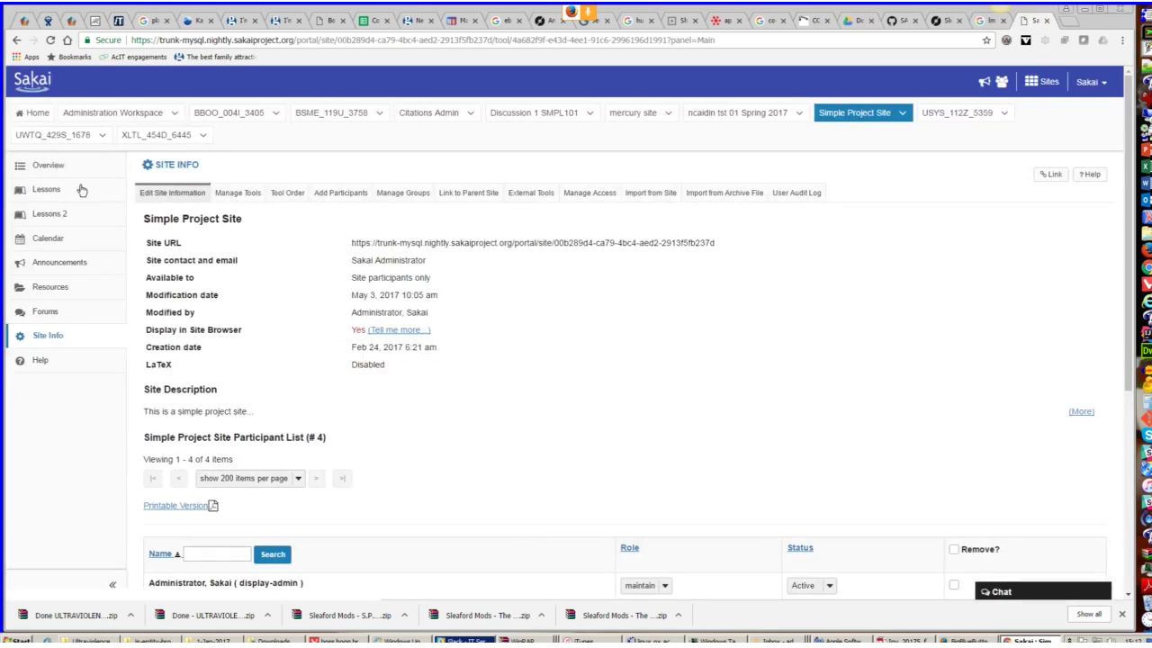
View the Overview and Lessons 2 pages, then switch to the WebLearn portal.
left_click(35, 171)
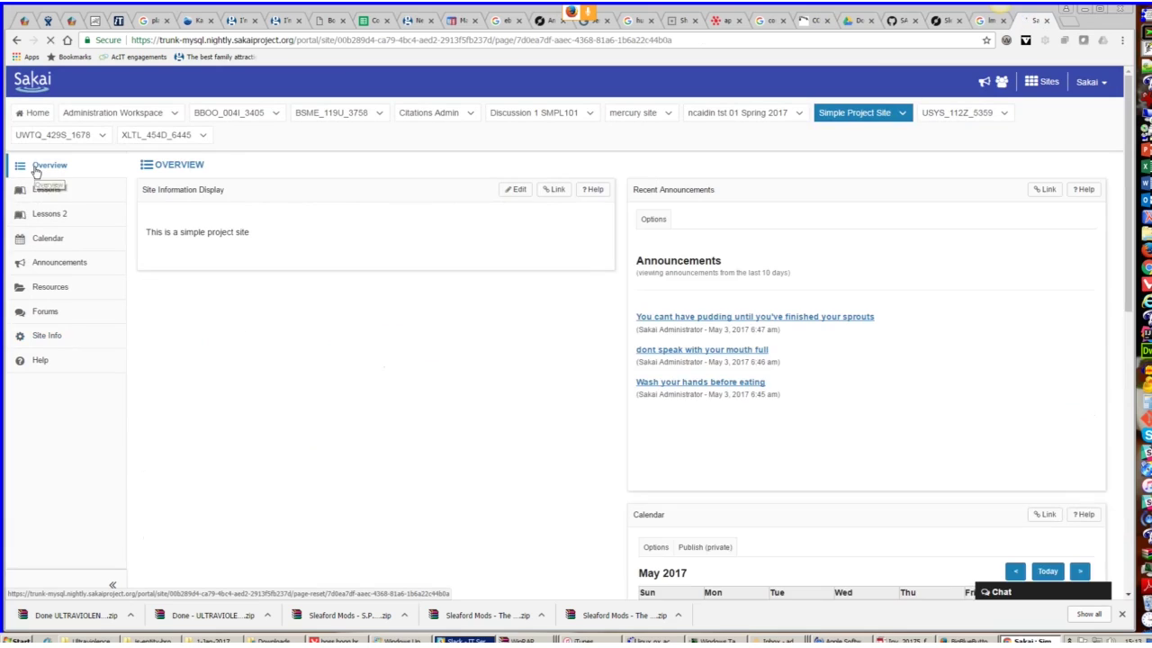
left_click(54, 217)
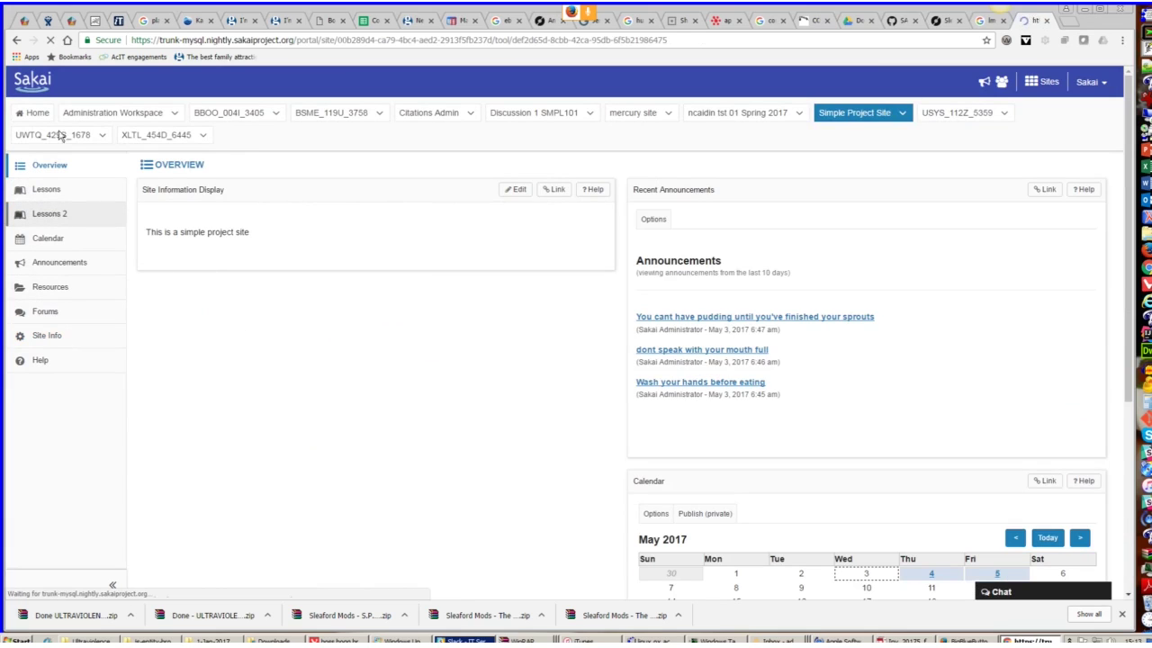
left_click(18, 40)
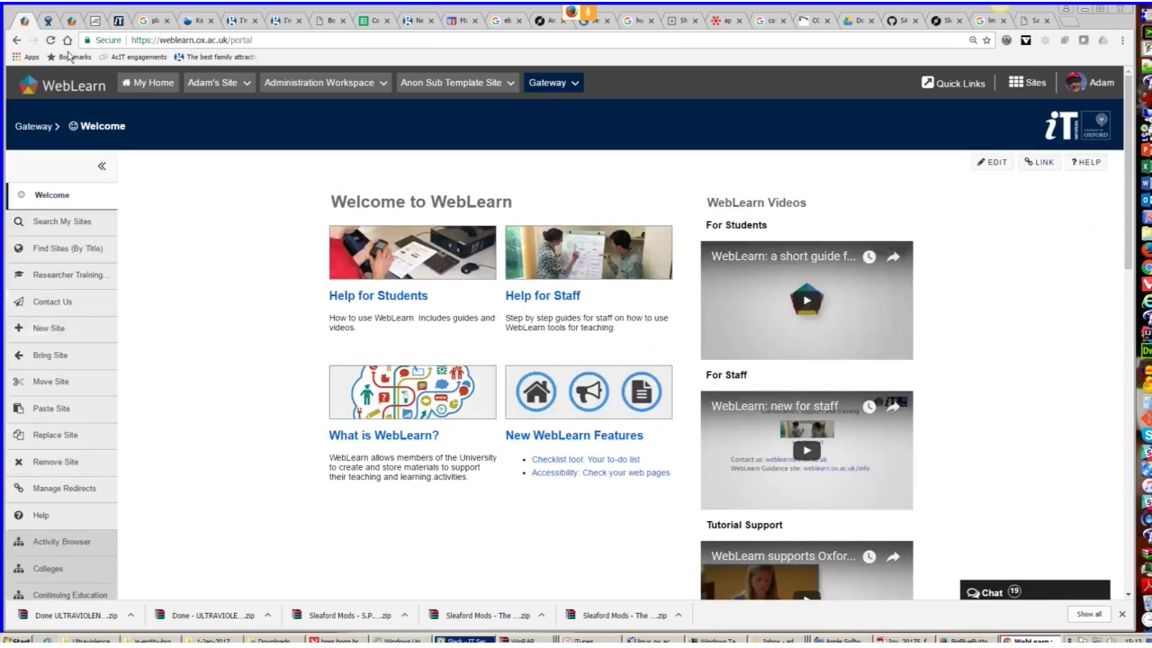
left_click(218, 83)
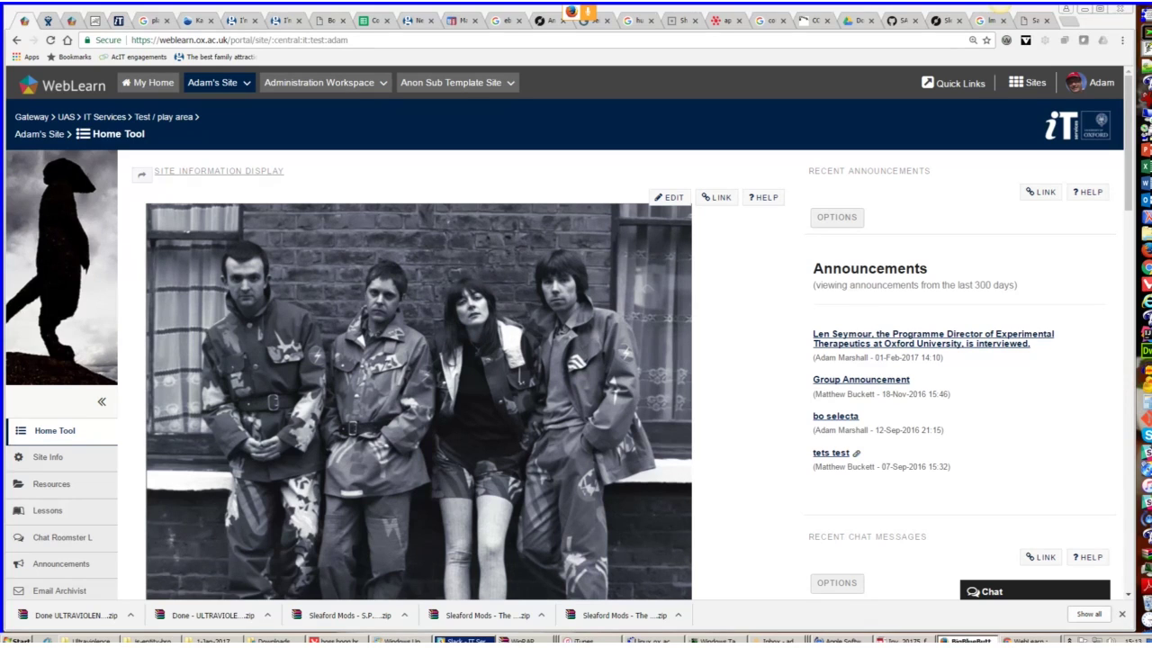
left_click(1029, 27)
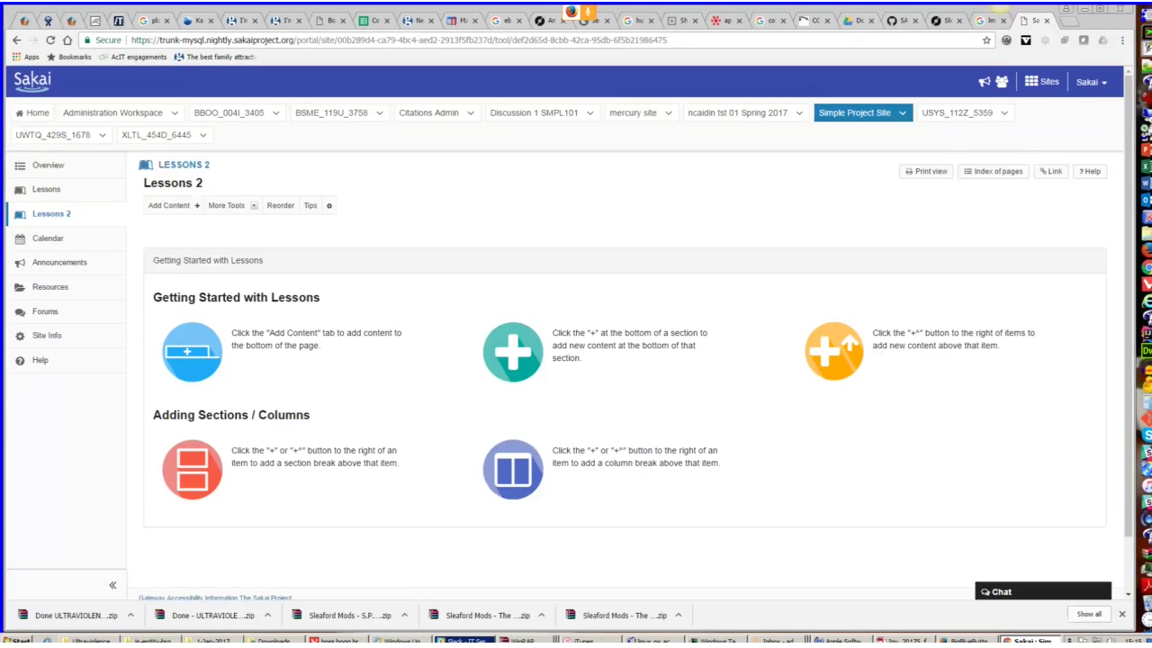
left_click(24, 21)
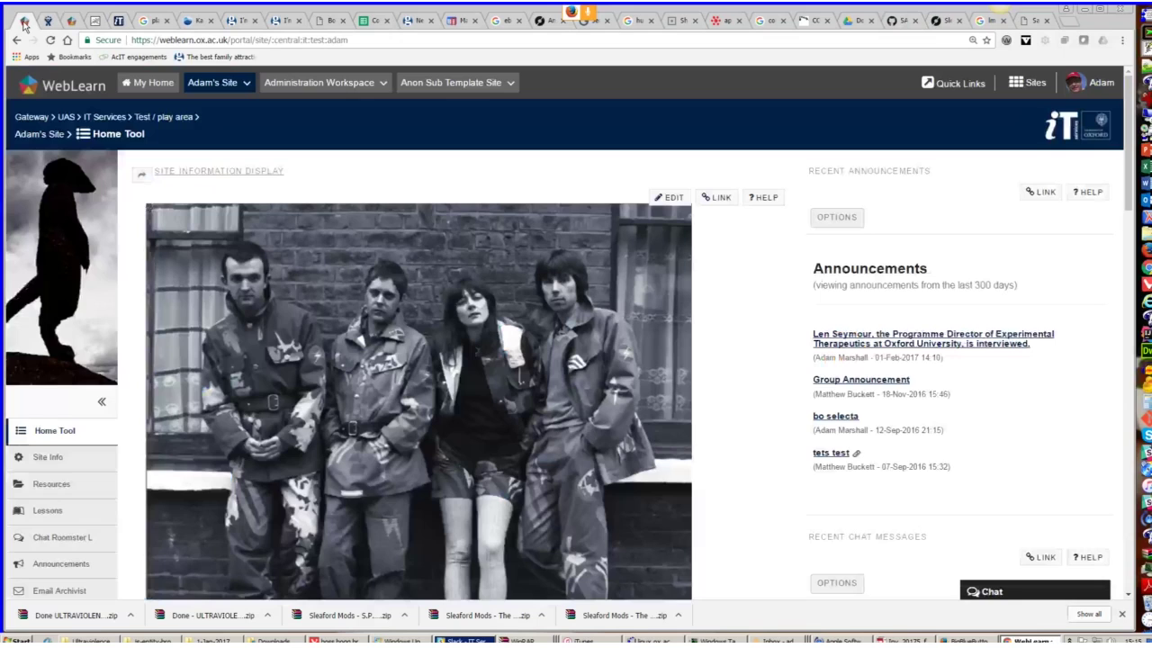
left_click(55, 512)
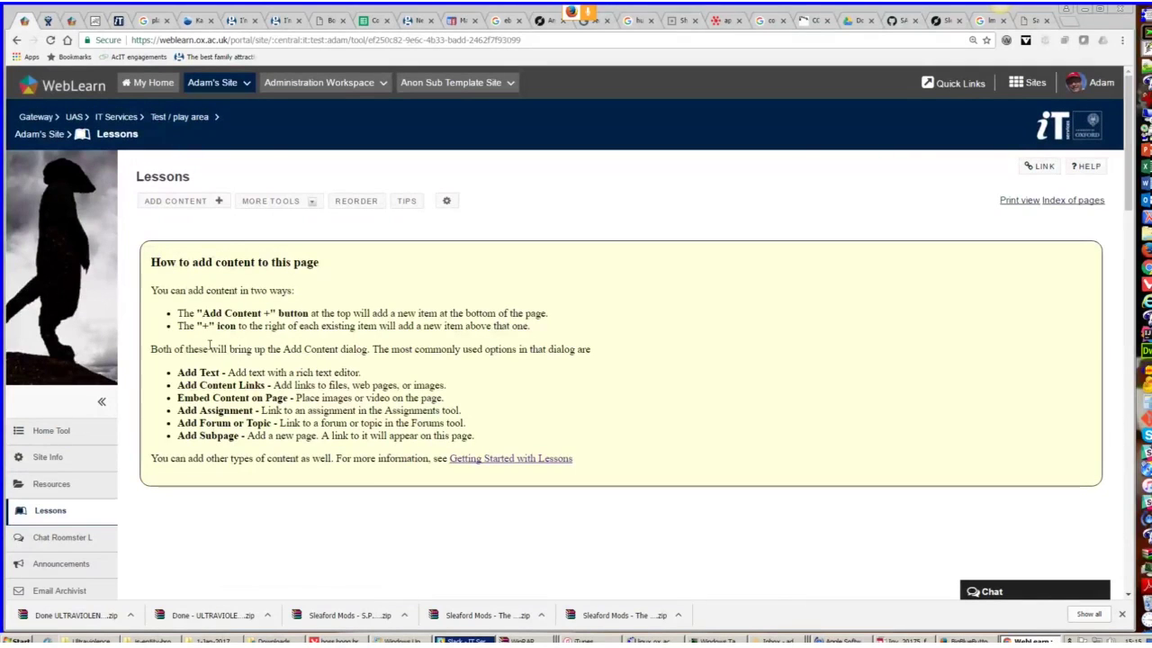
left_click(218, 202)
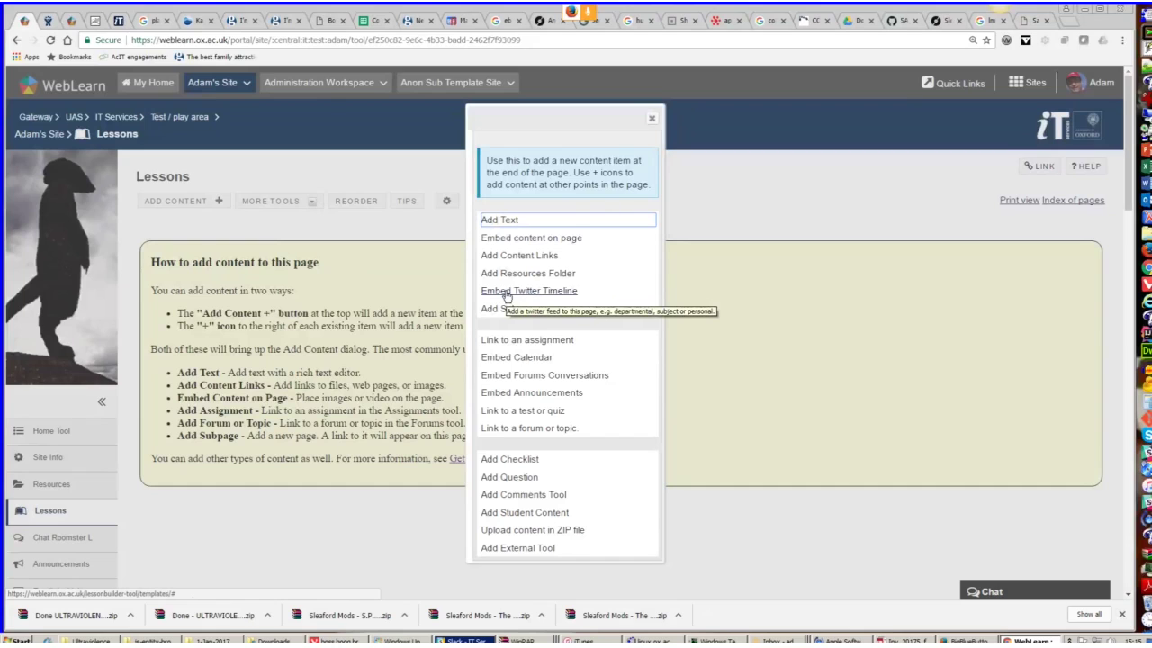
left_click(507, 294)
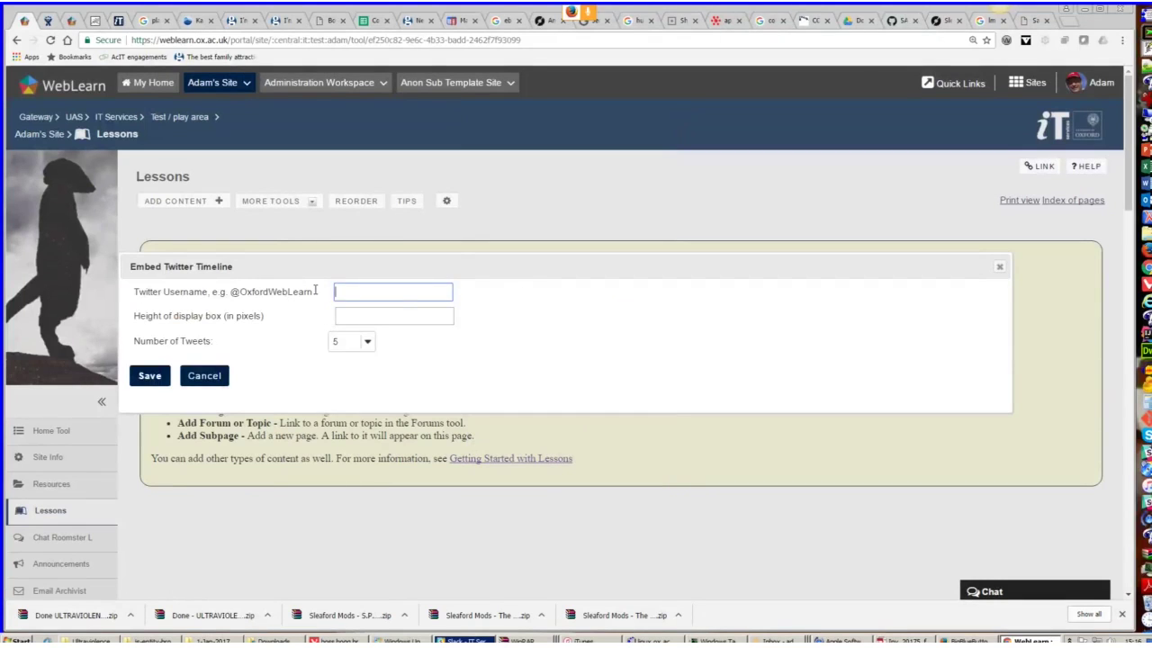
left_click_drag(313, 290, 232, 299)
key("ctrl+c")
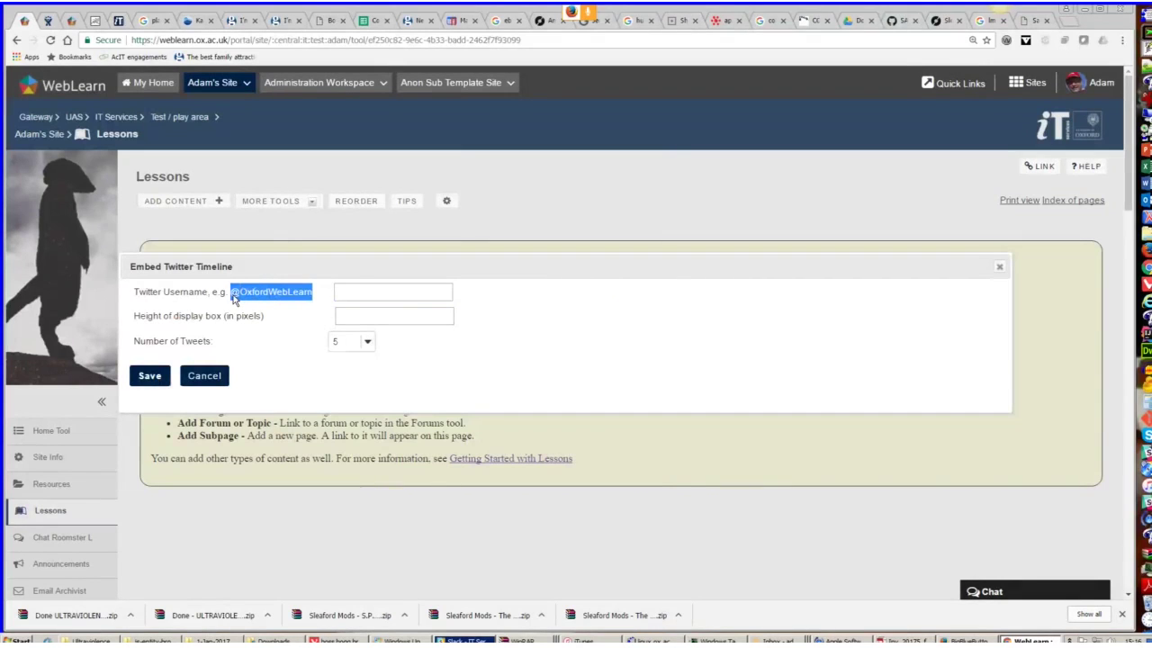
left_click(357, 291)
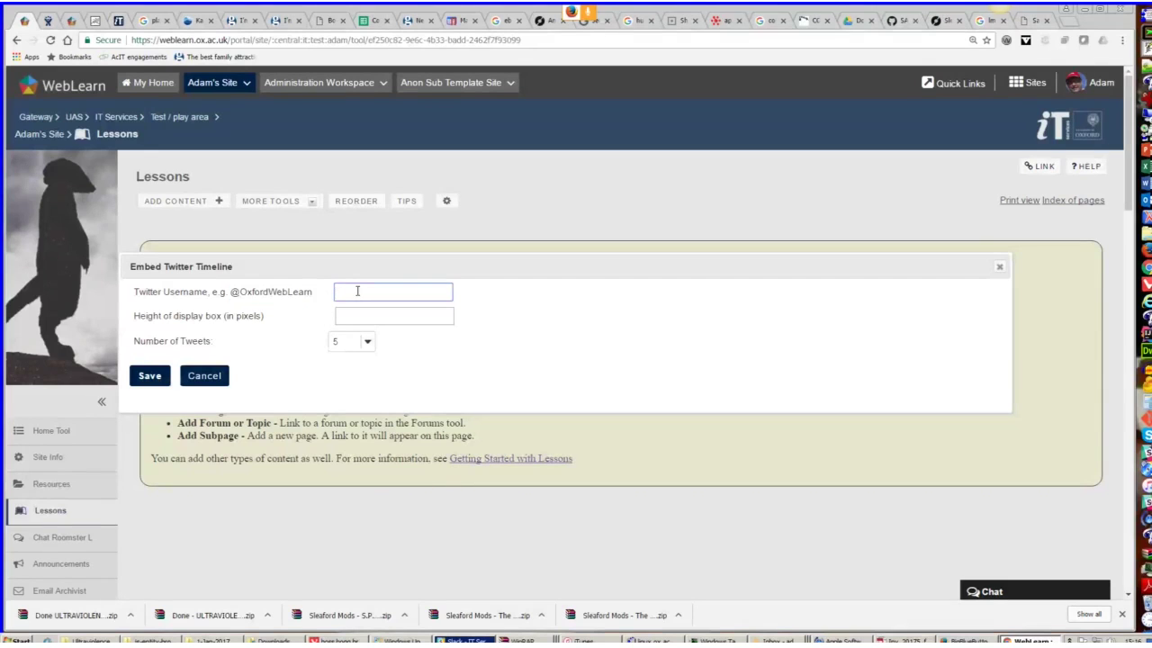
key("ctrl+v")
left_click(358, 315)
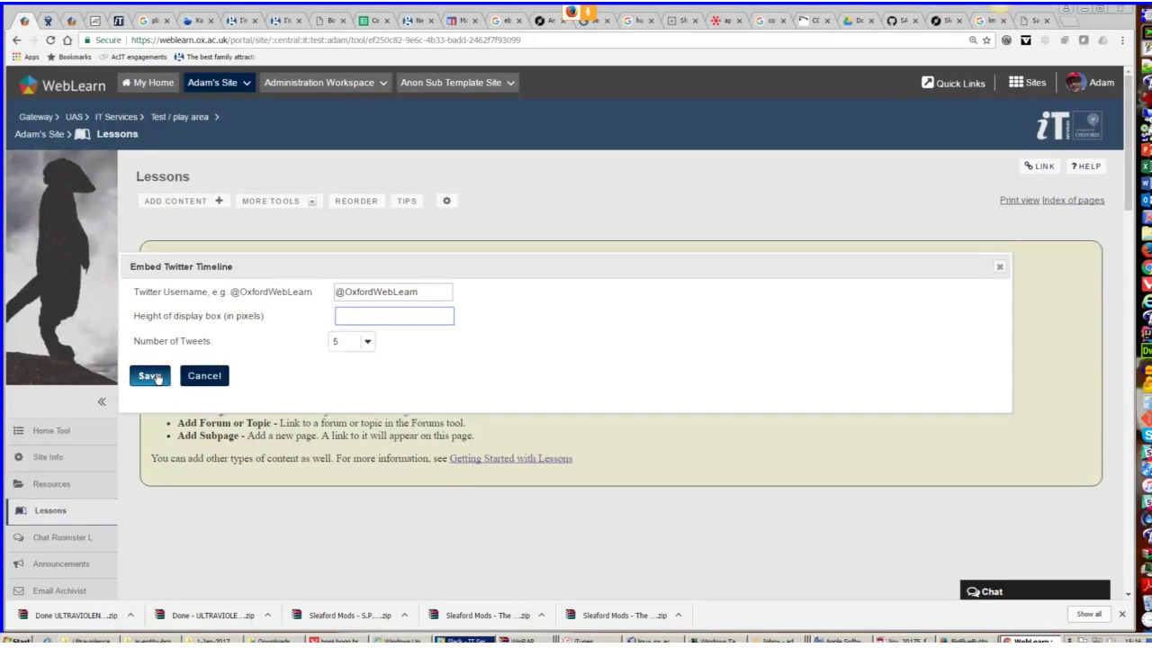
left_click(156, 377)
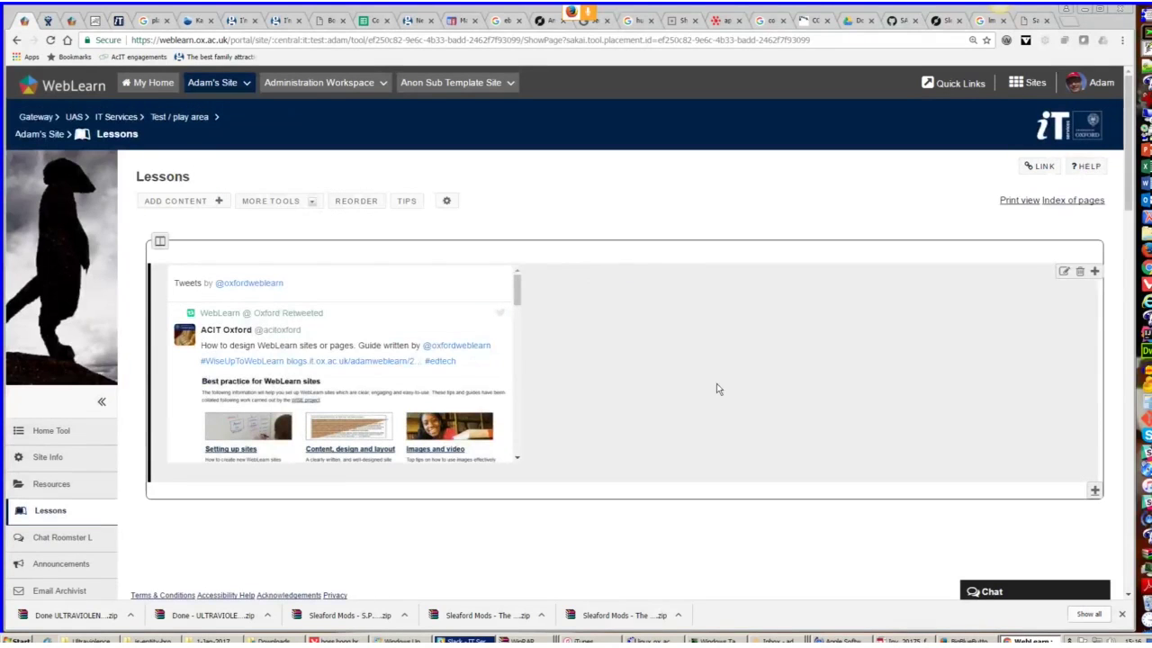
Change the Twitter timeline item's display box height from 300 to 900 pixels.
mouse_move(517, 305)
left_mouse_down()
mouse_move(518, 323)
mouse_move(519, 274)
left_mouse_up()
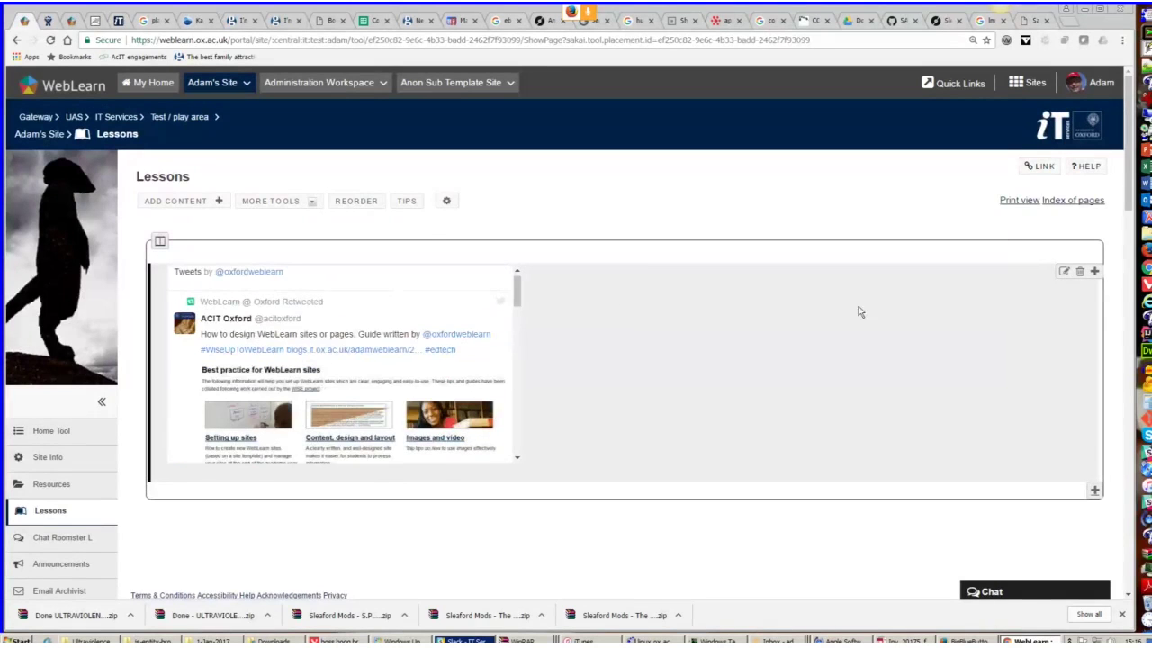
left_click(1063, 271)
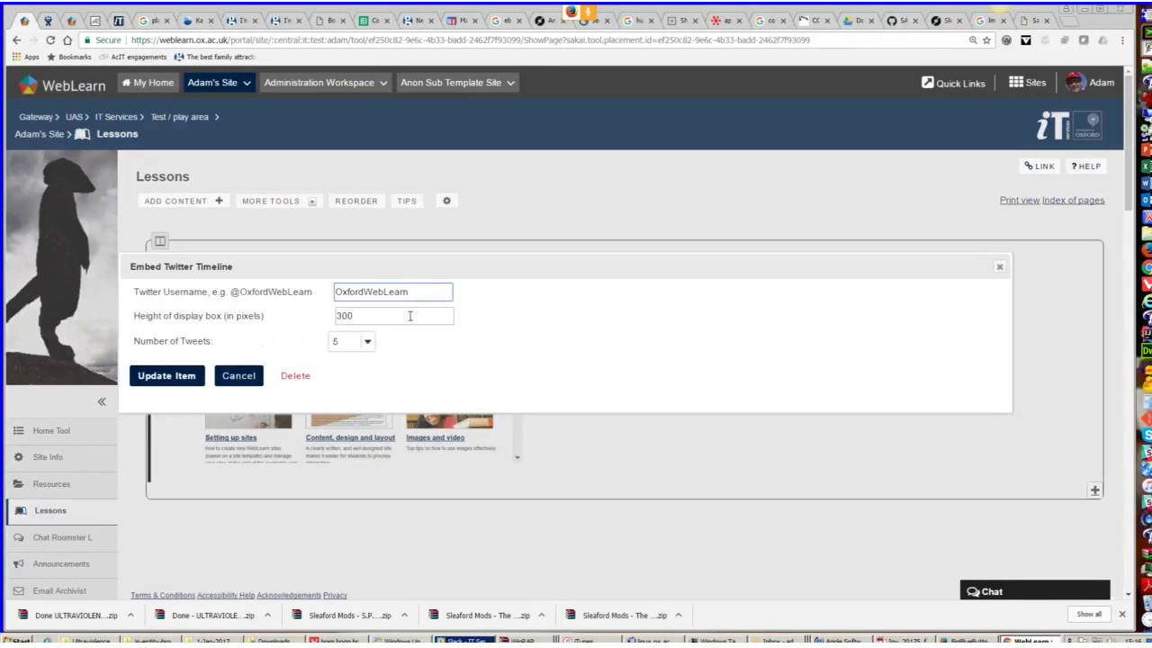
left_click_drag(343, 315, 332, 315)
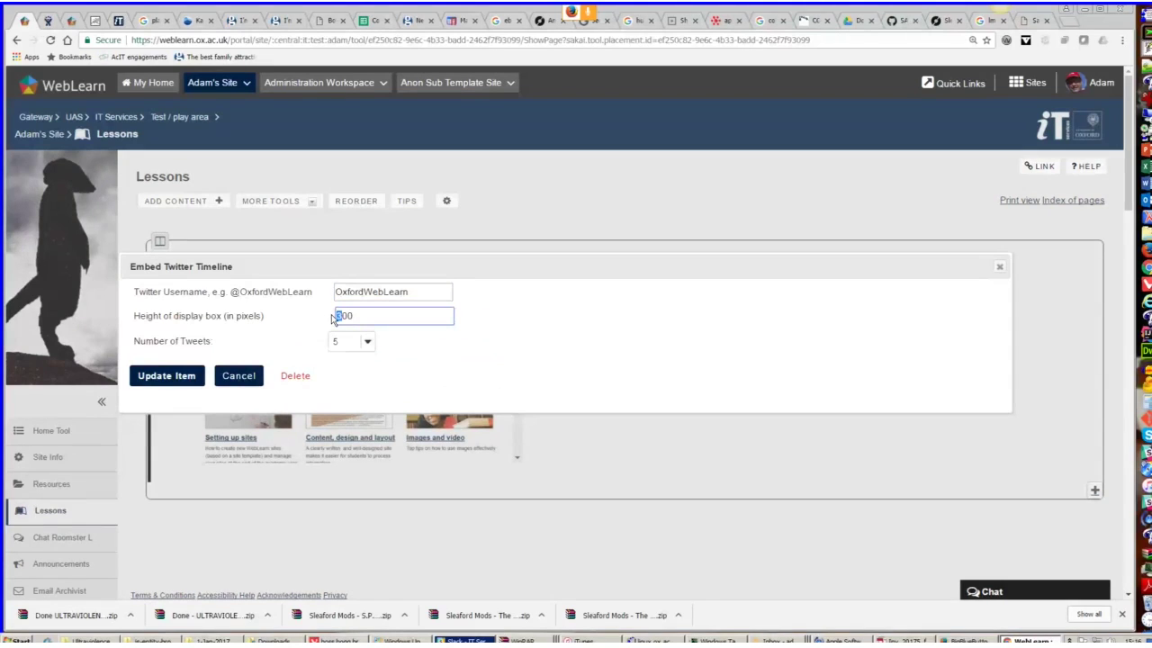
type("9")
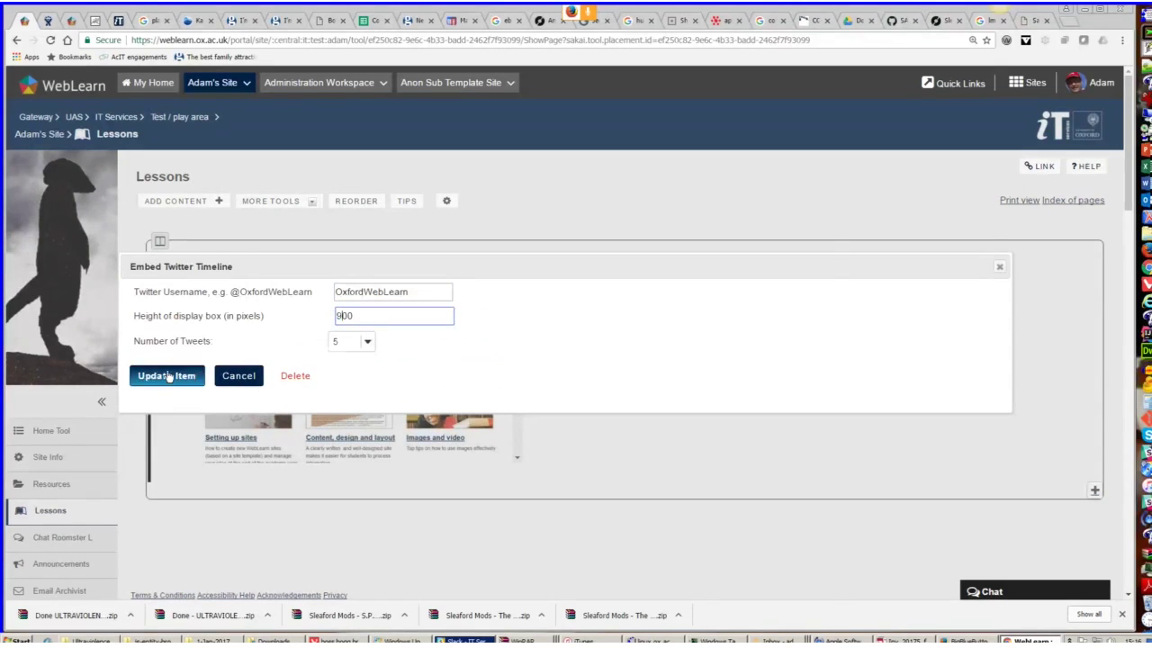
left_click(167, 376)
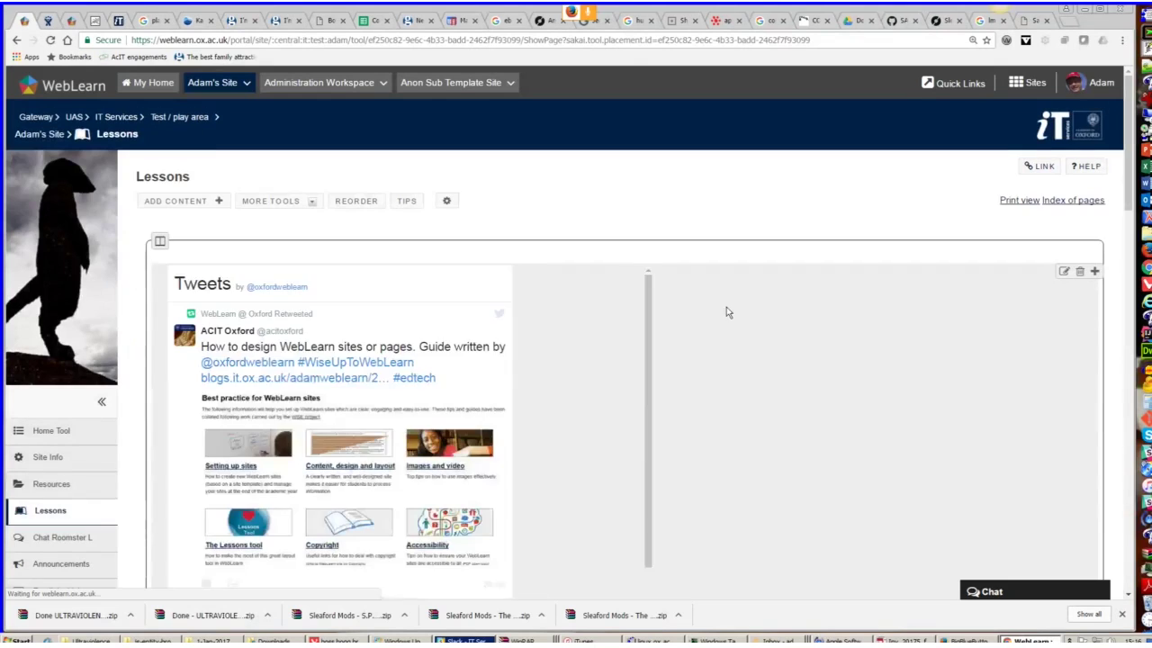
scroll(822, 315, "down", 1)
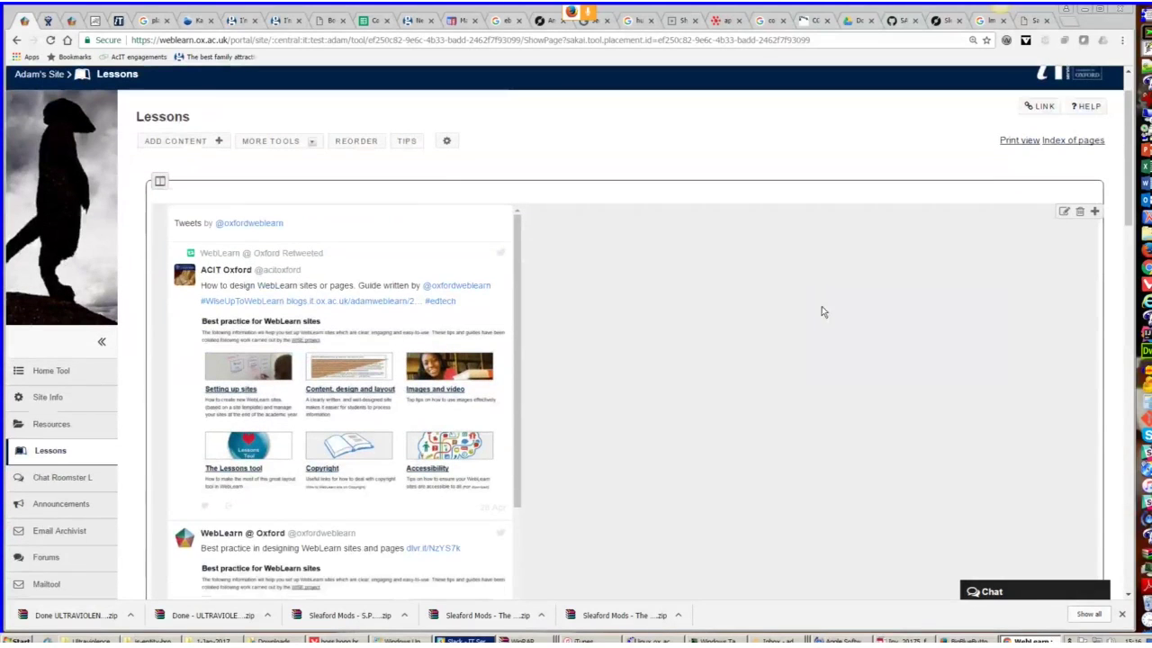
scroll(962, 257, "down", 1)
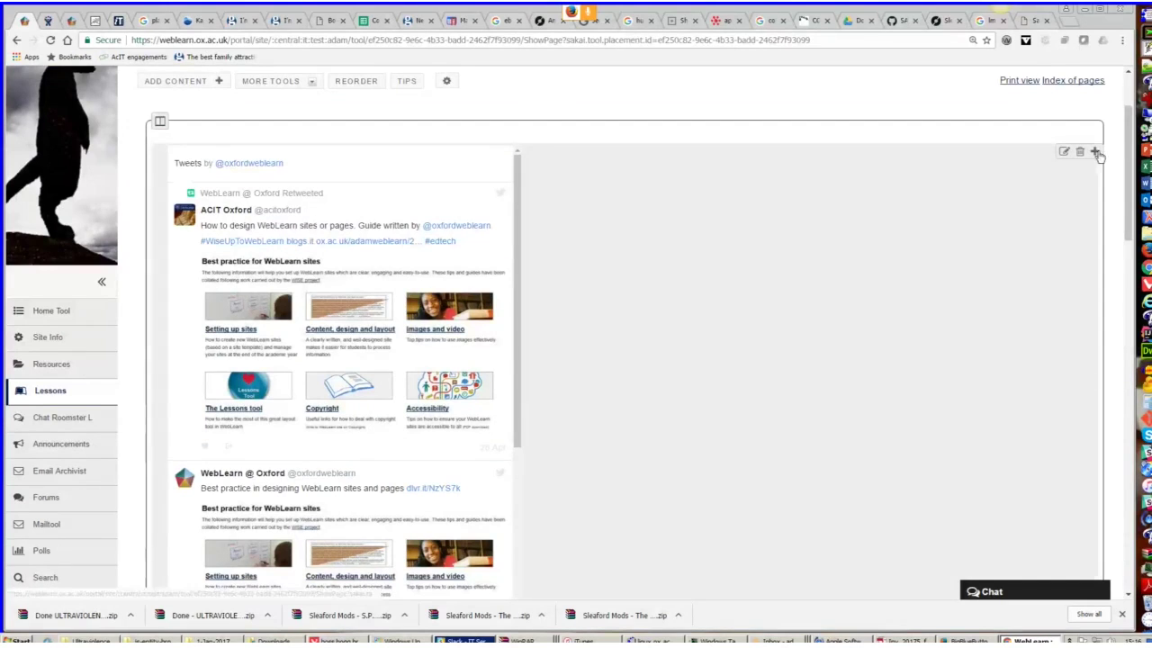
left_click(1094, 151)
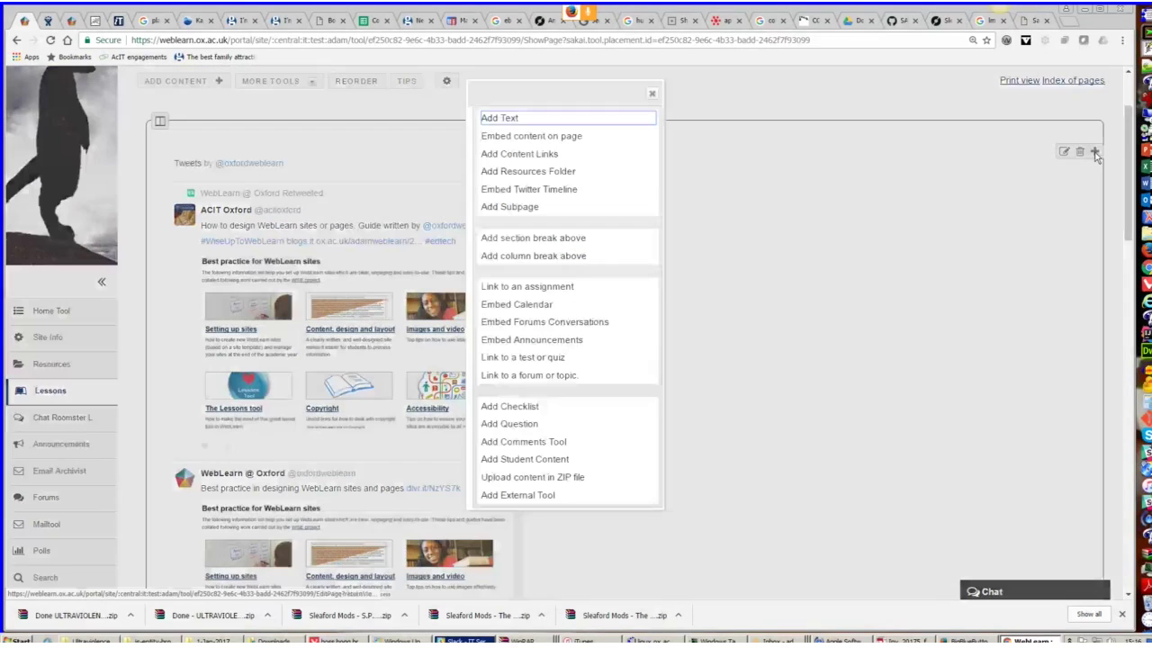
Add a column break above the Twitter timeline and reload Lessons to show two columns.
left_click(532, 257)
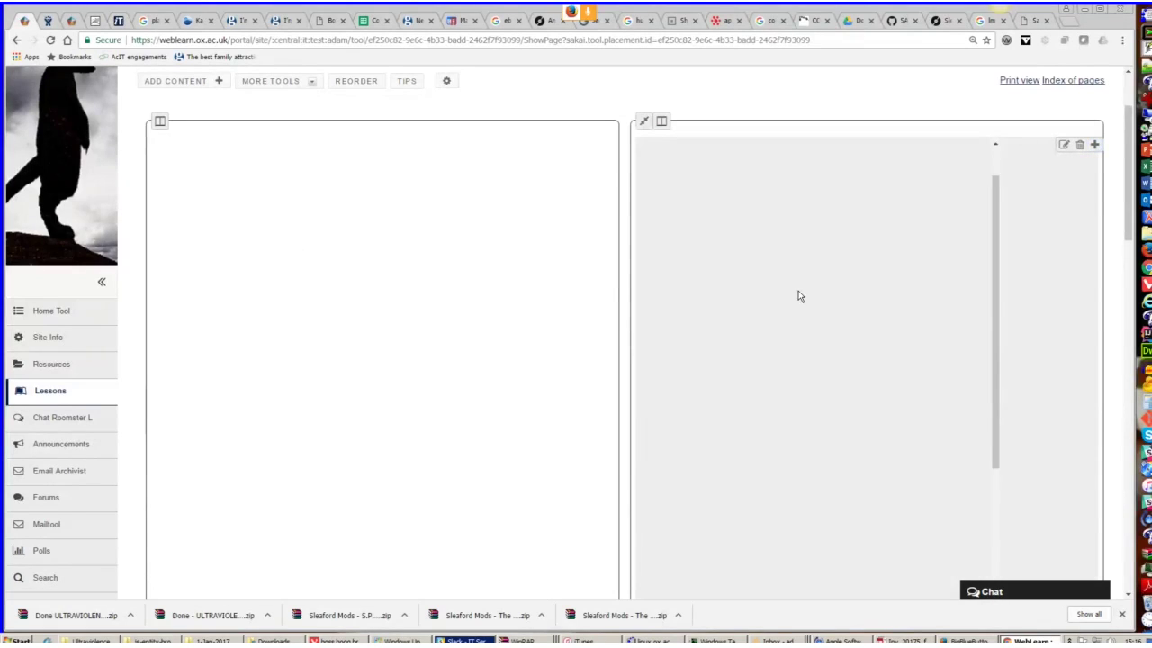
scroll(987, 310, "up", 1)
scroll(987, 310, "up", 1)
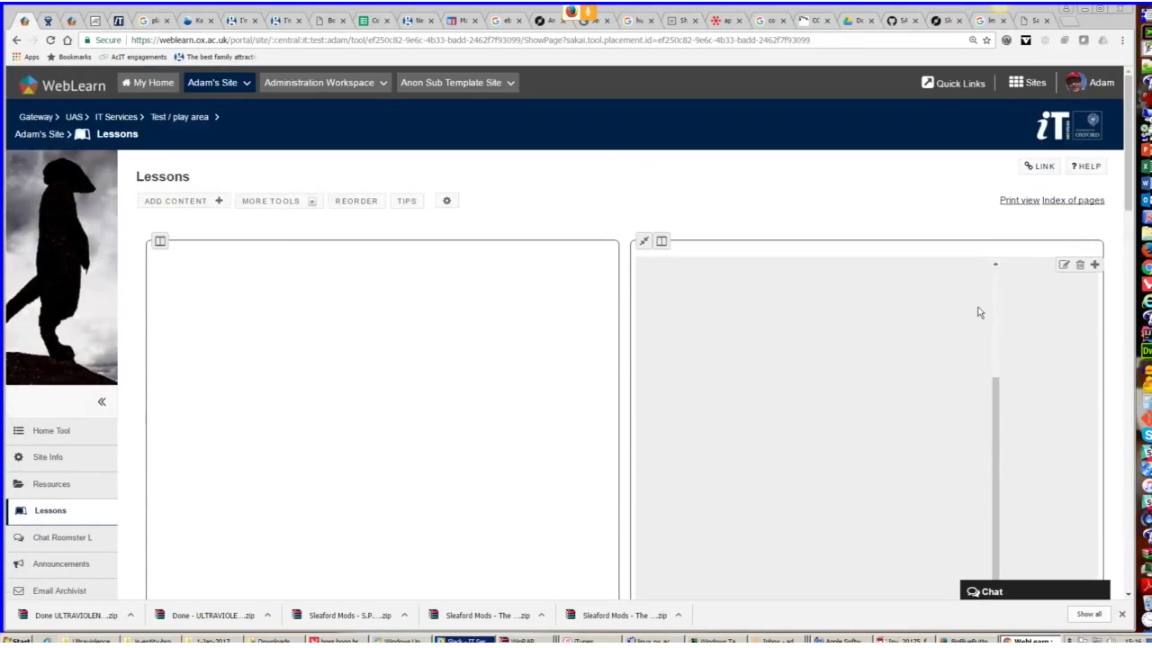
left_click(120, 139)
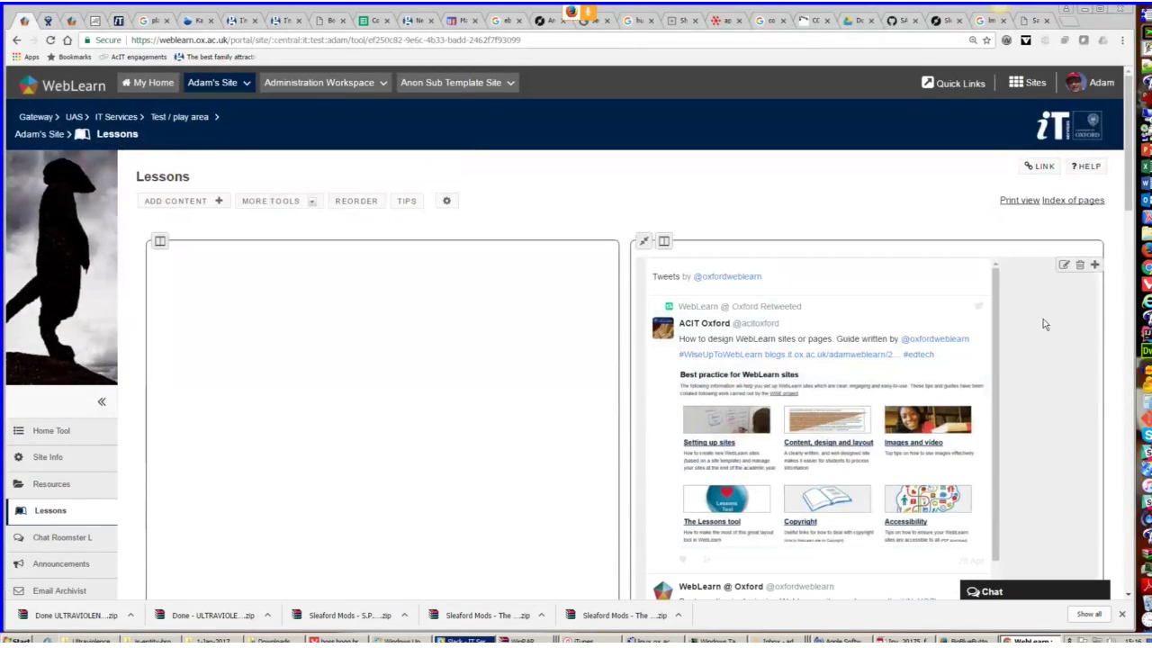
scroll(1035, 328, "down", 2)
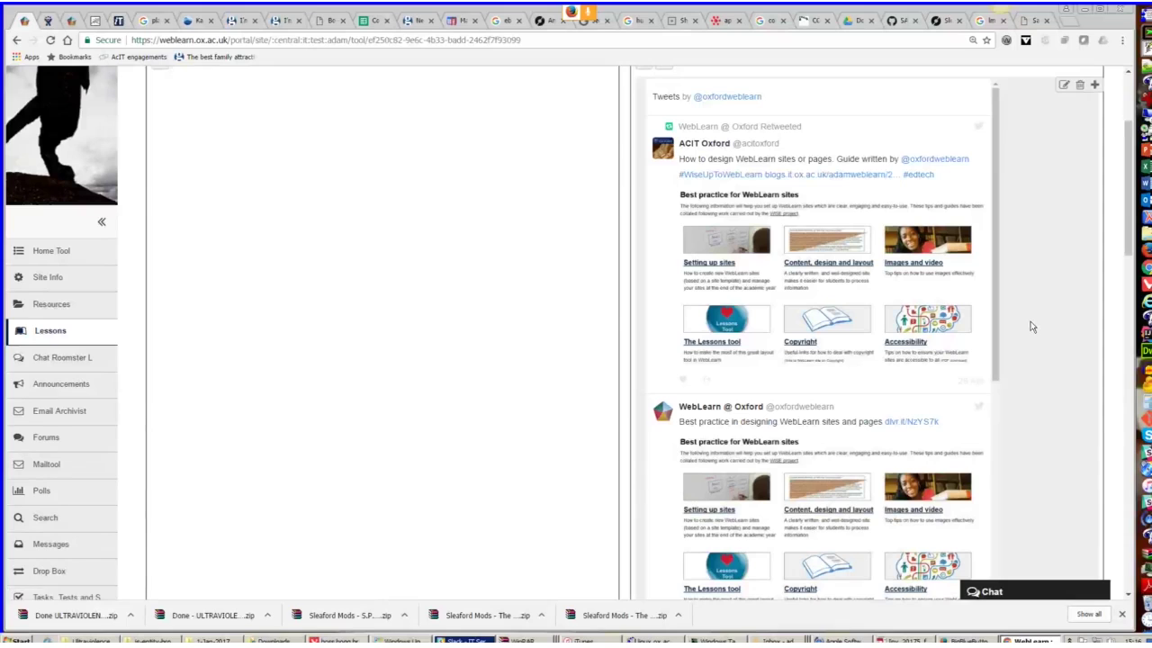
scroll(425, 304, "up", 1)
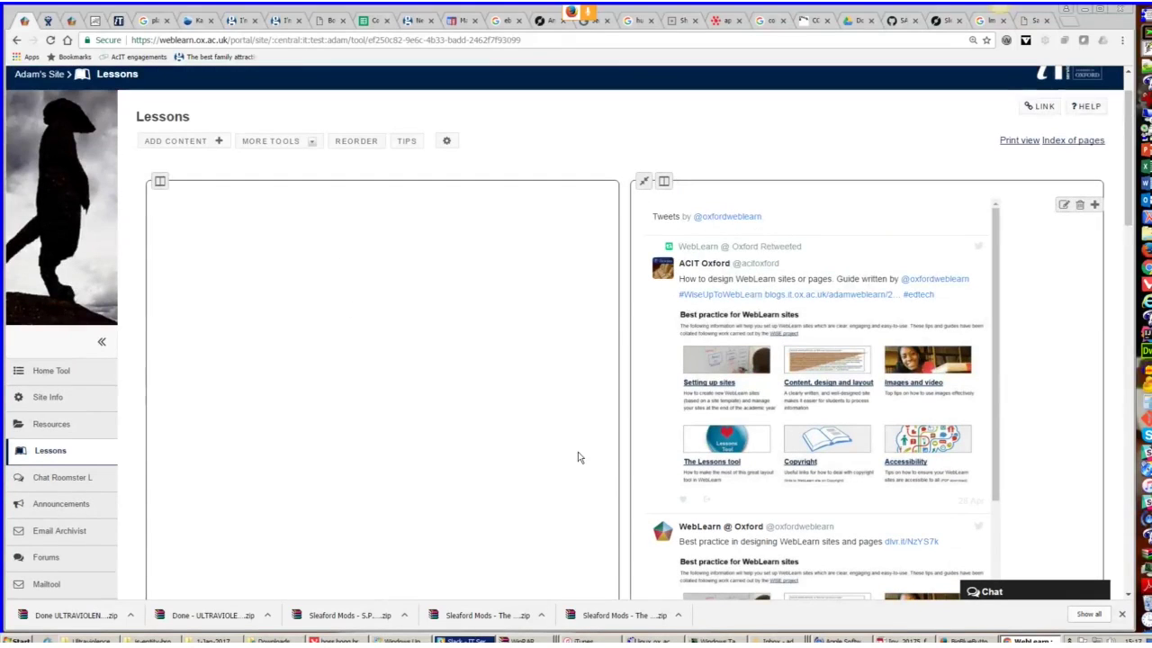
mouse_move(995, 308)
left_mouse_down()
mouse_move(995, 472)
mouse_move(1008, 291)
left_mouse_up()
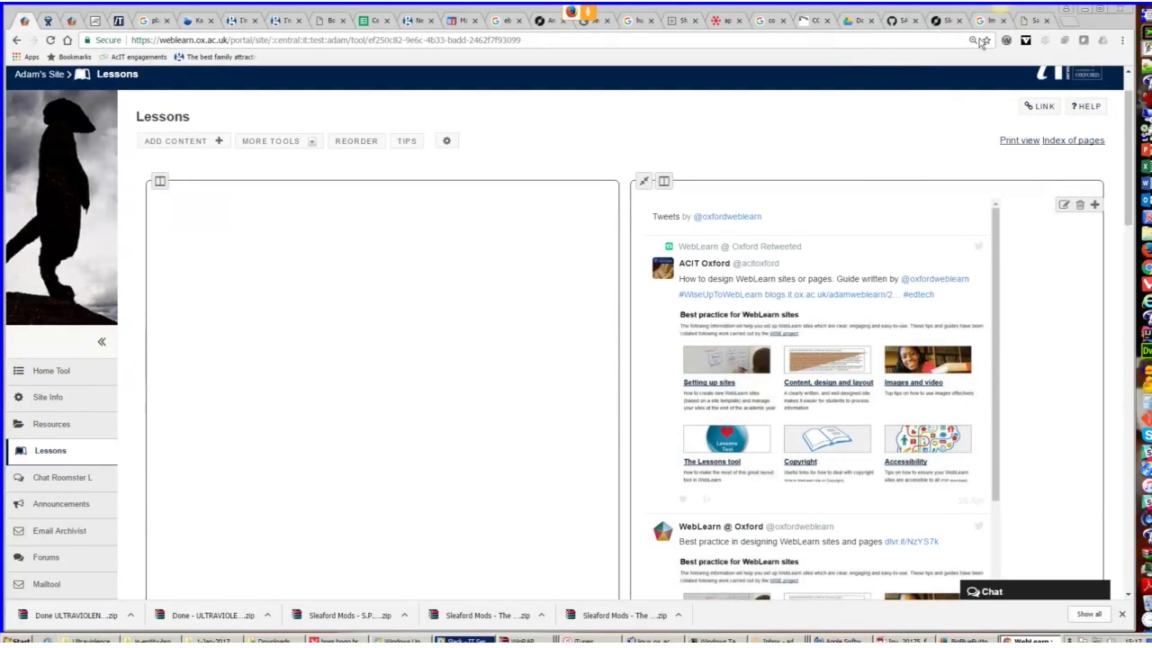
left_click(1029, 25)
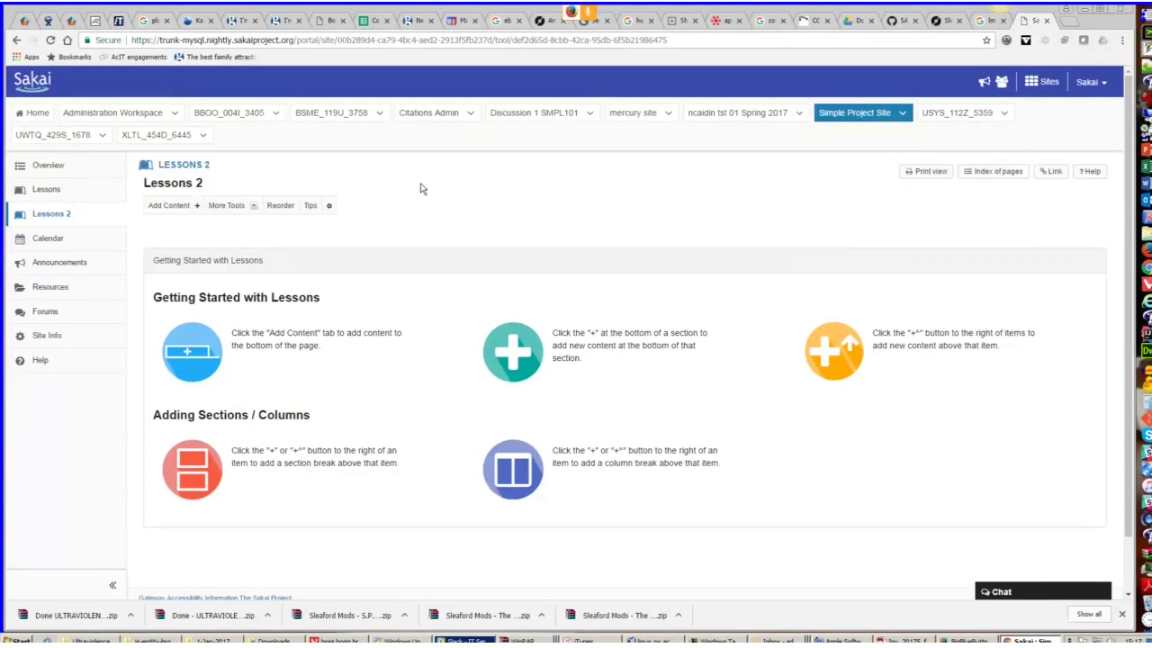
left_click(27, 22)
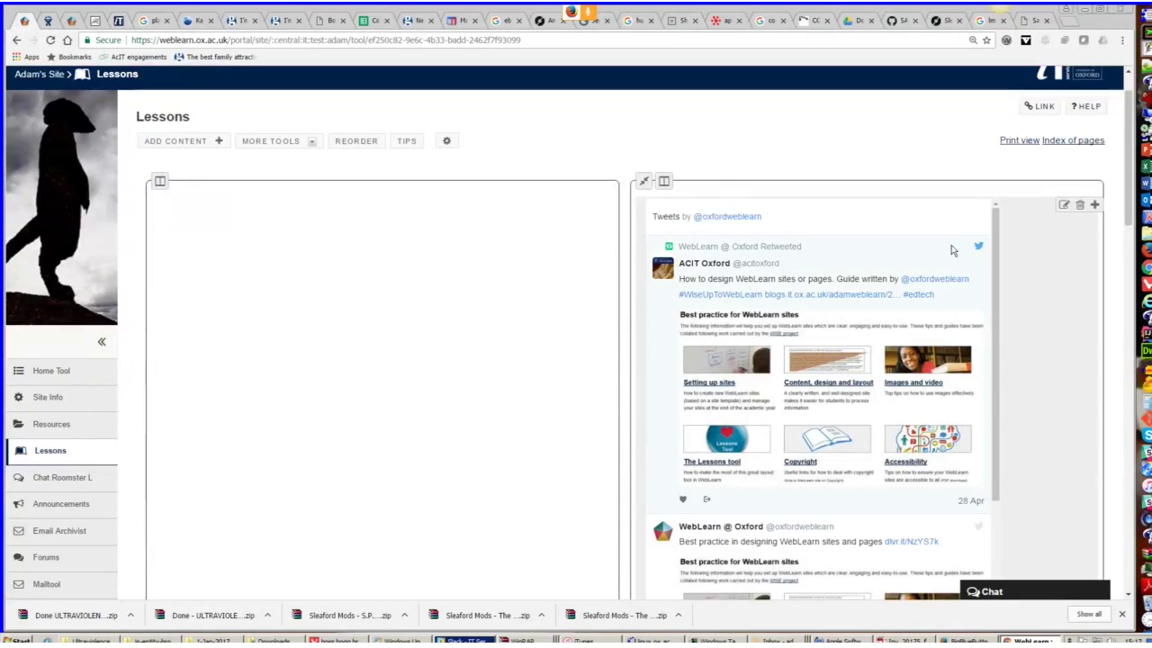
left_click(1063, 209)
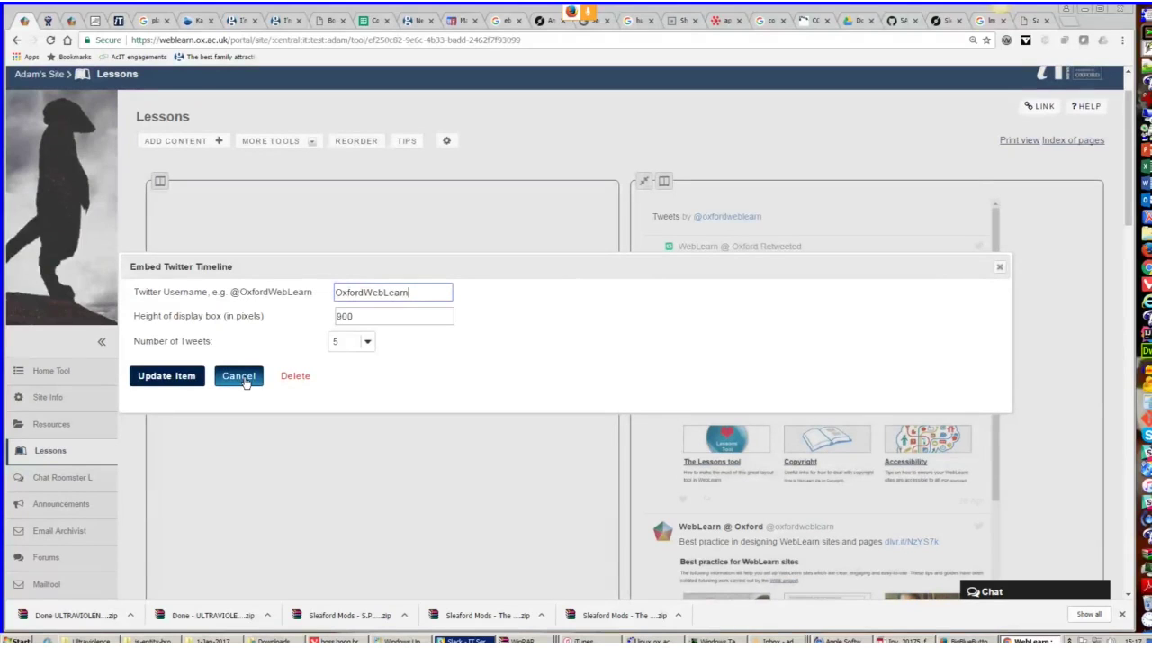
left_click(238, 378)
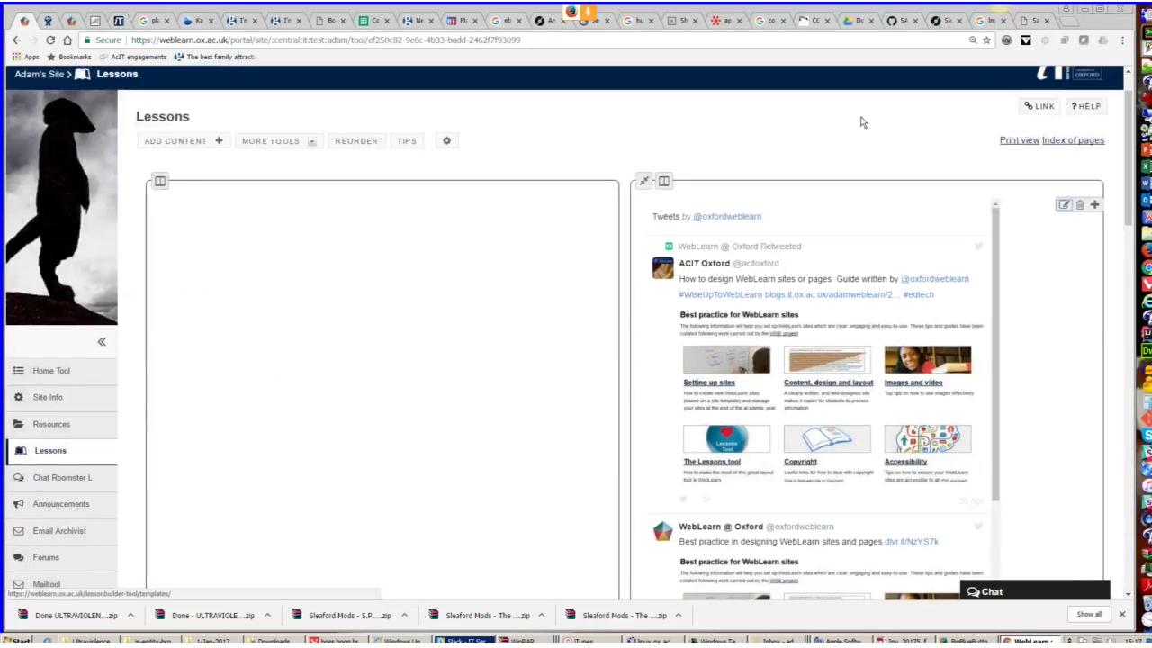
left_click(1026, 21)
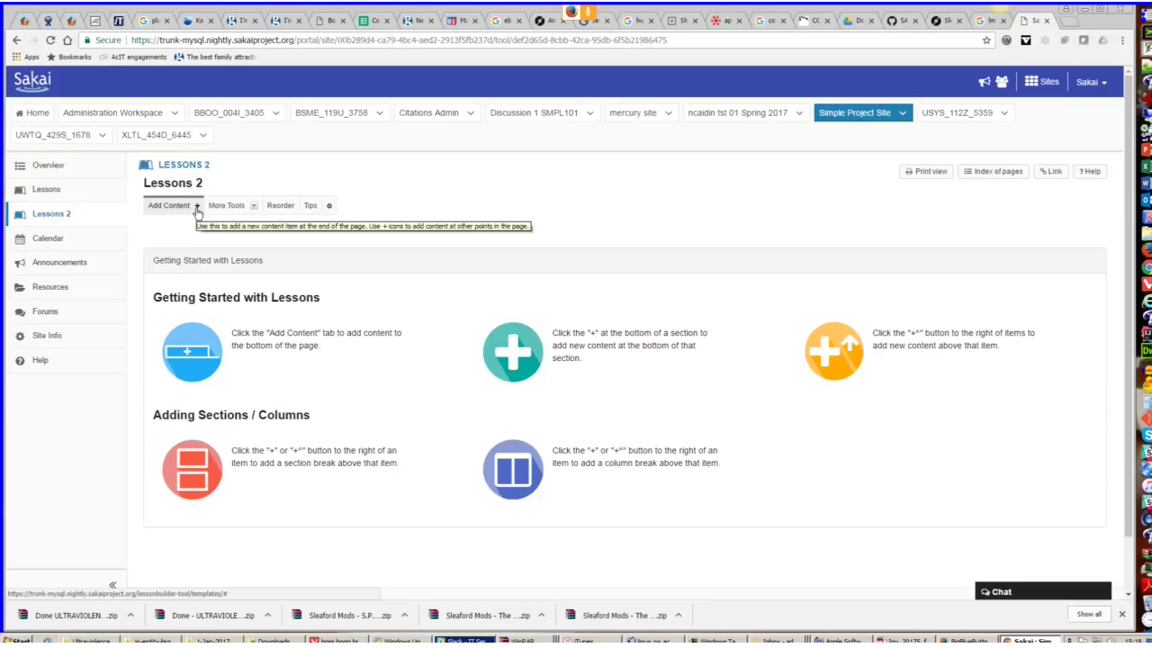
Dismiss the Add Content list and go to the site's Resources folder listing.
left_click(197, 207)
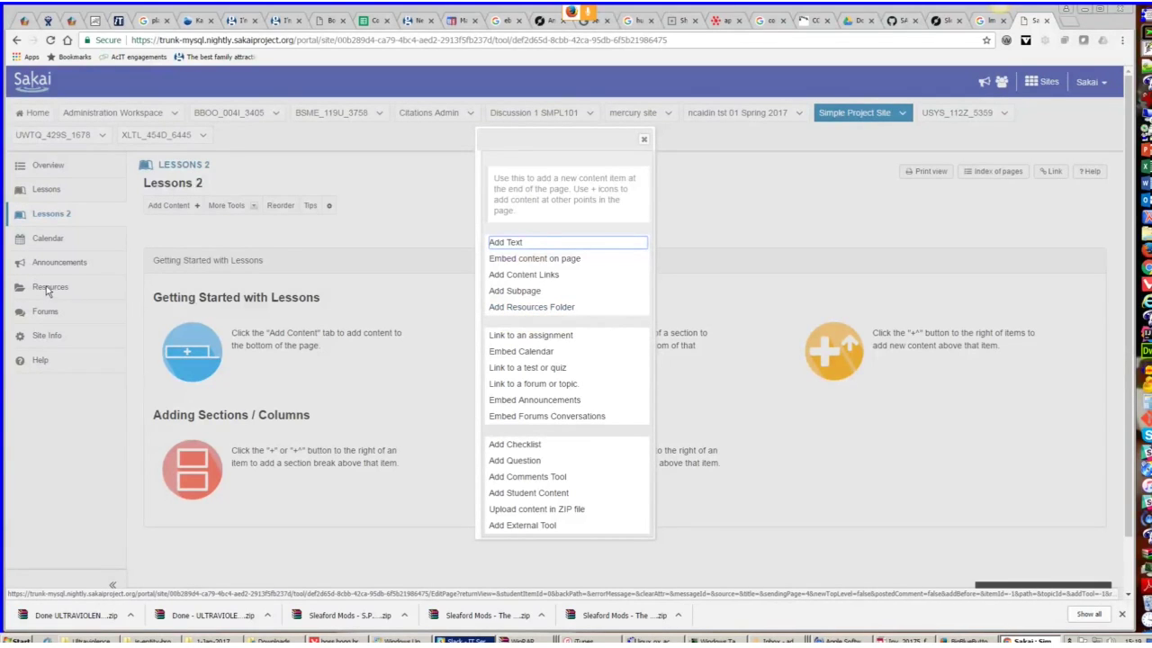
key("Escape")
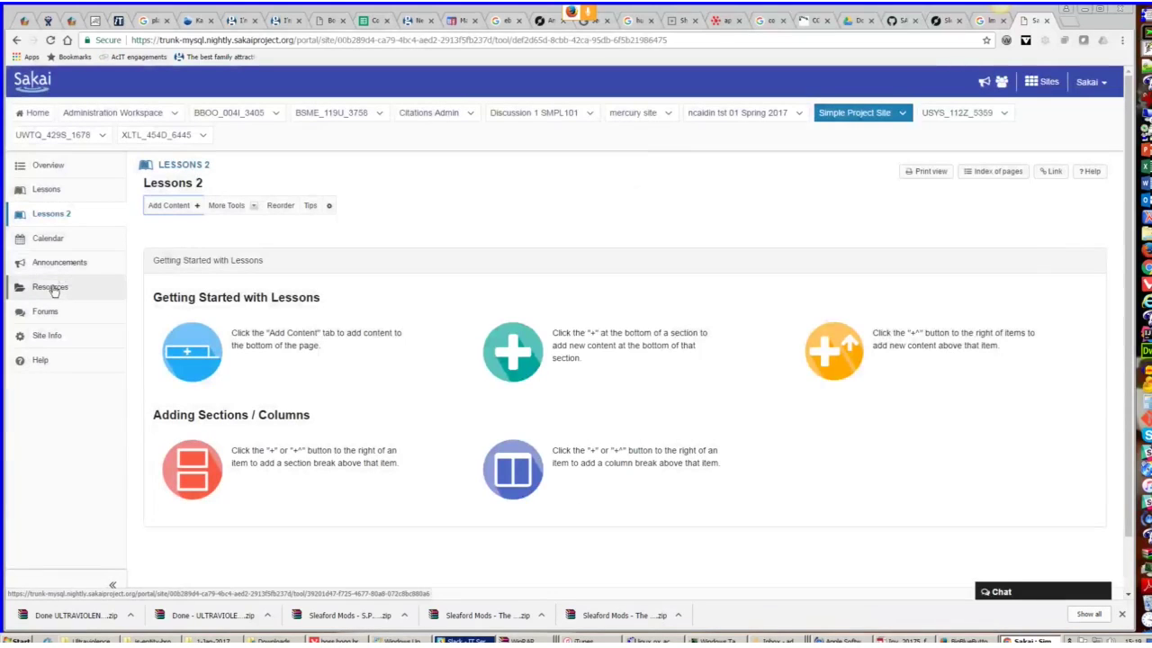
left_click(51, 288)
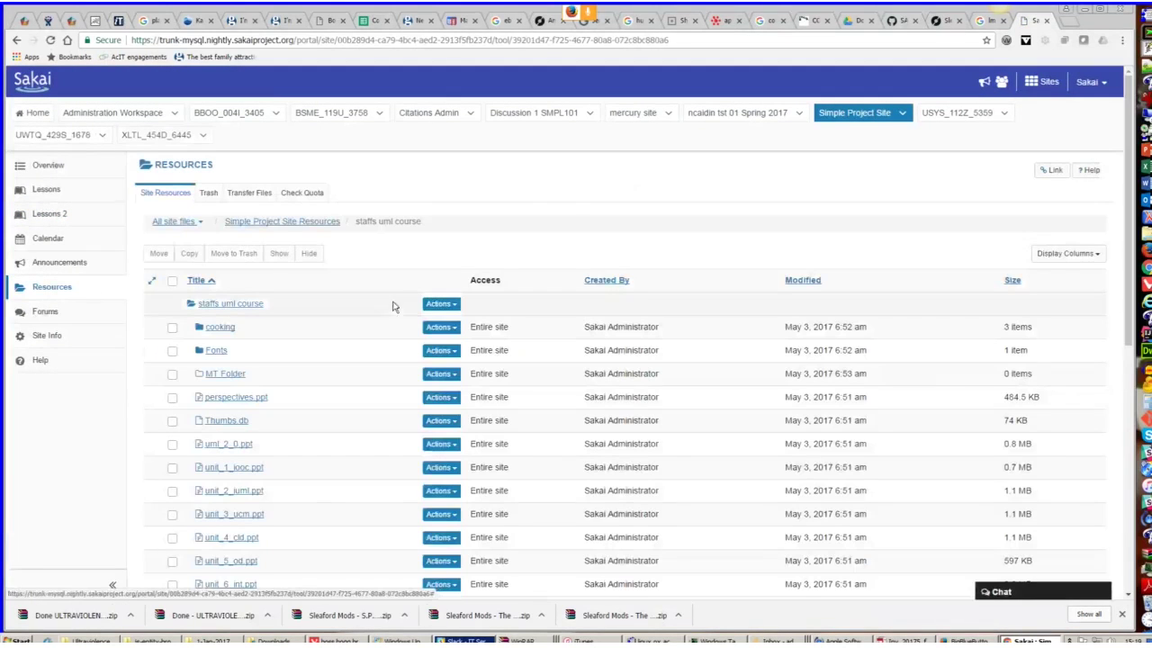
Make a web content link titled 'Documents' to the staffs uml course folder.
left_click(440, 303)
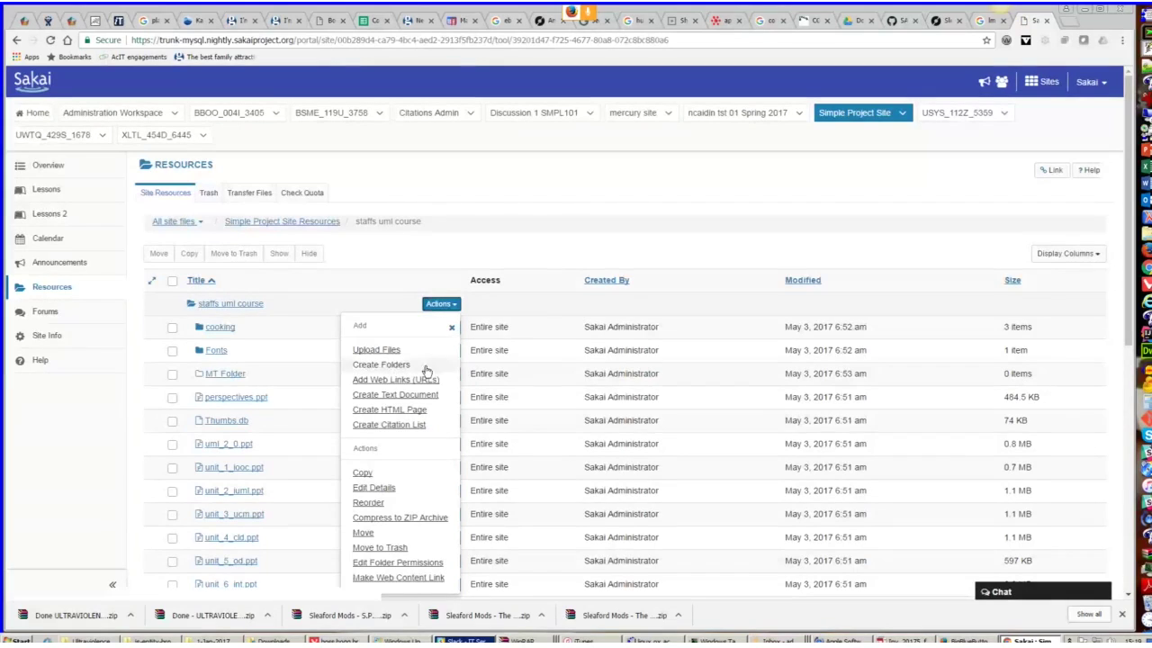
scroll(431, 536, "down", 1)
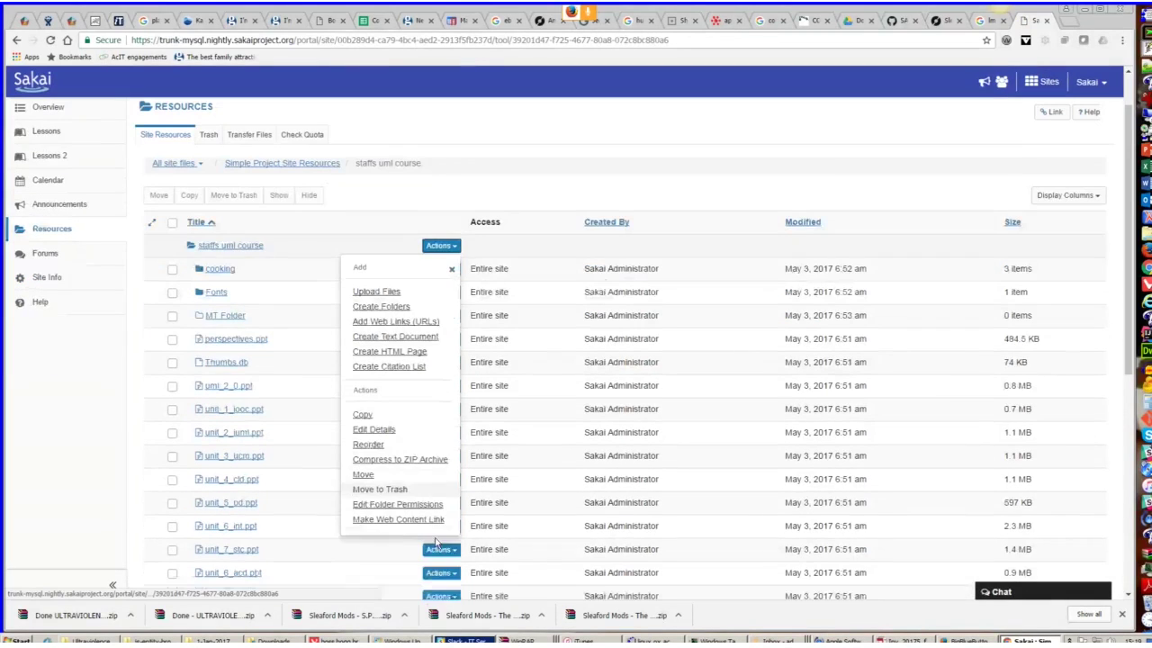
left_click(411, 519)
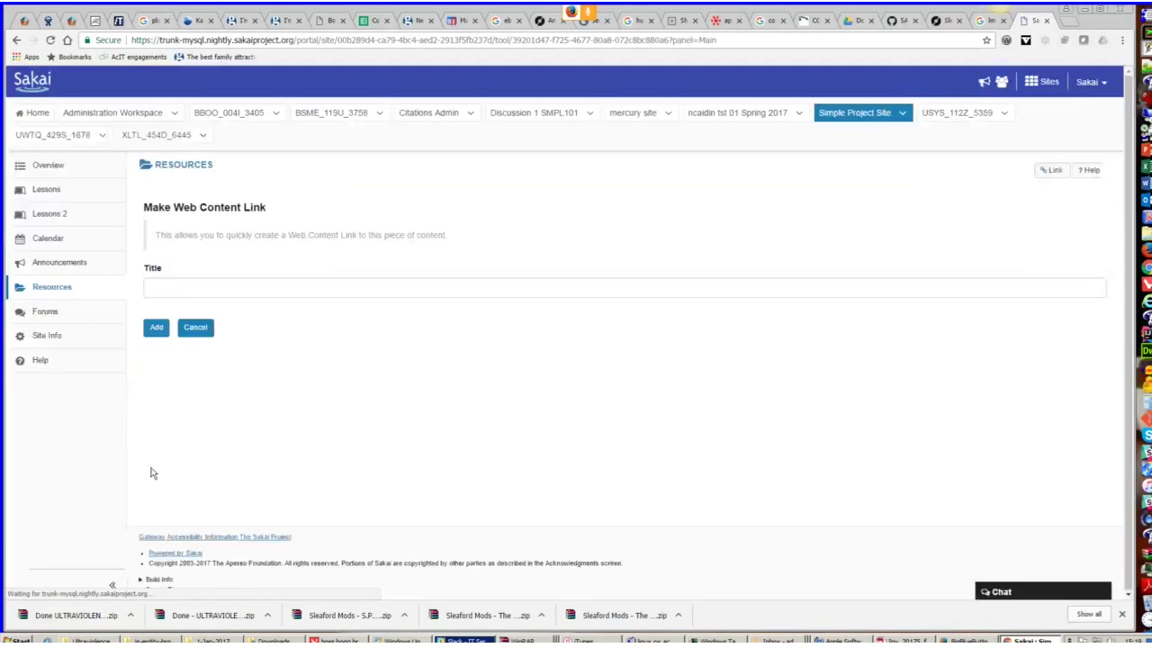
left_click(165, 287)
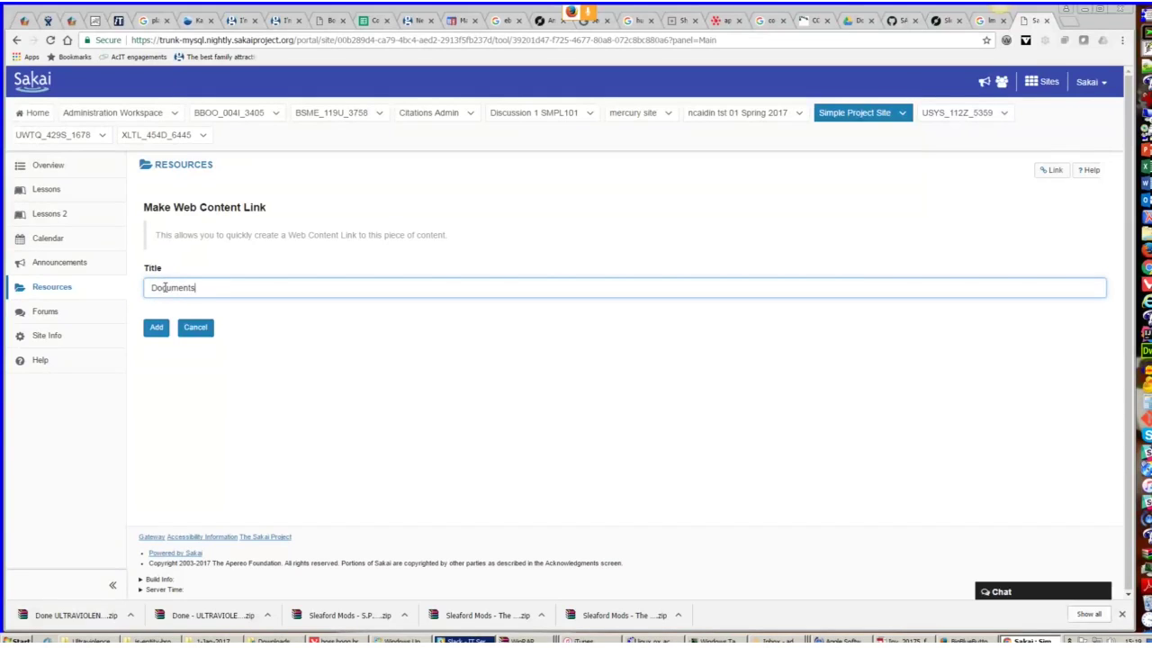
left_click(153, 331)
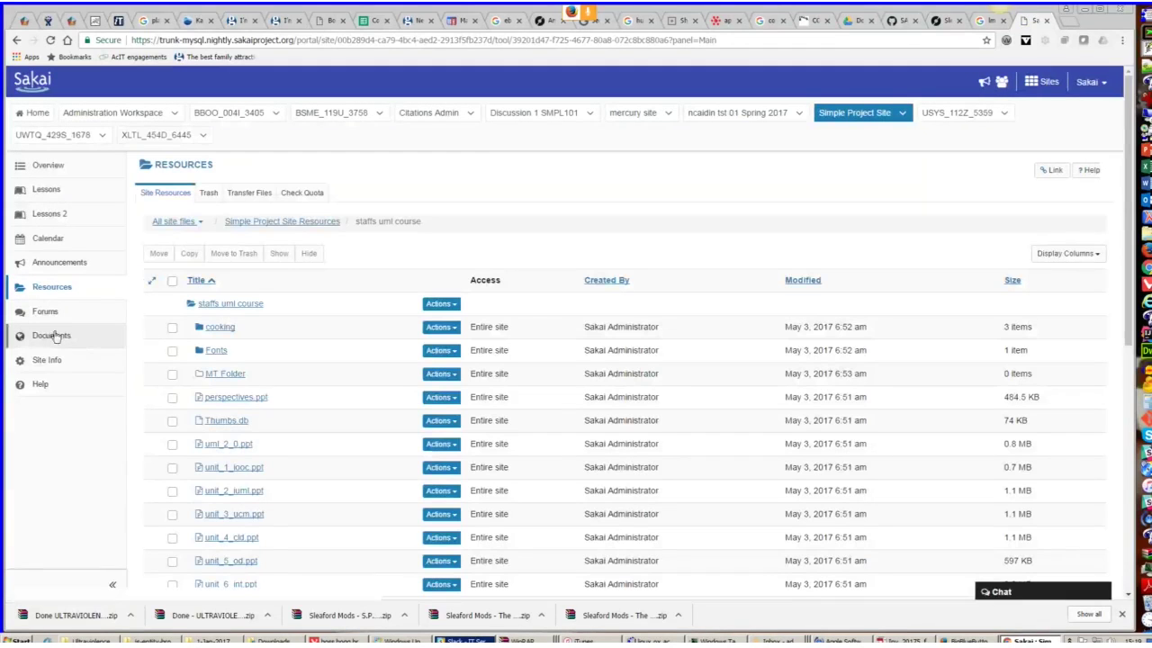
left_click(52, 336)
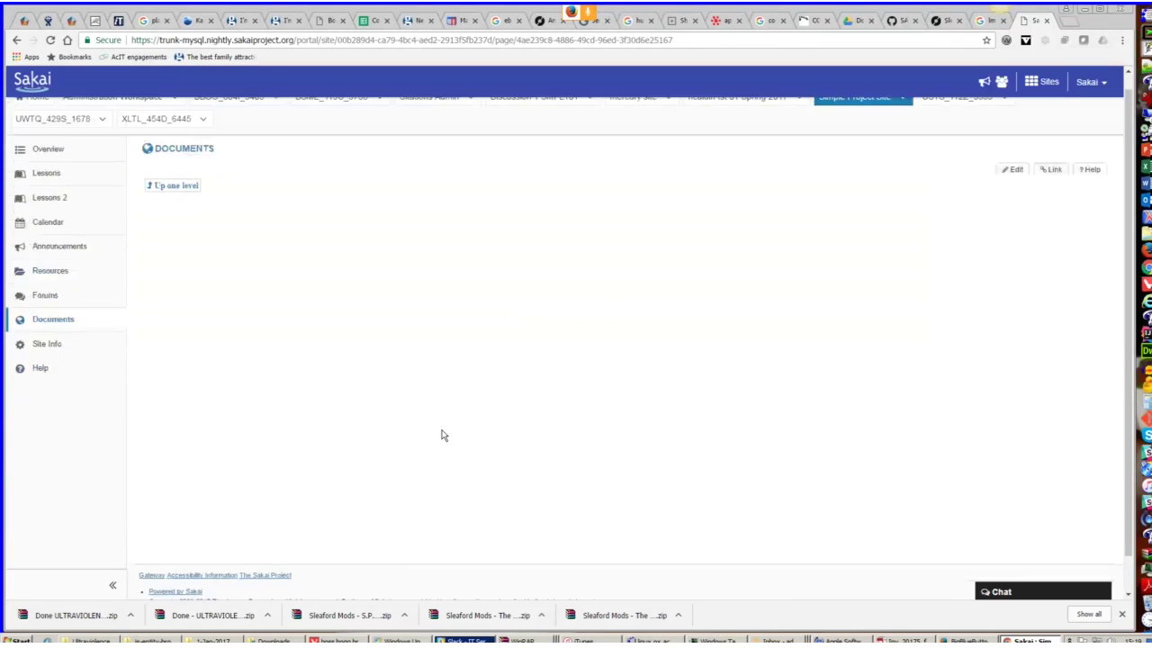
Go up one level and expand Simple Project Site, staffs uml course and cooking folders.
left_click(166, 206)
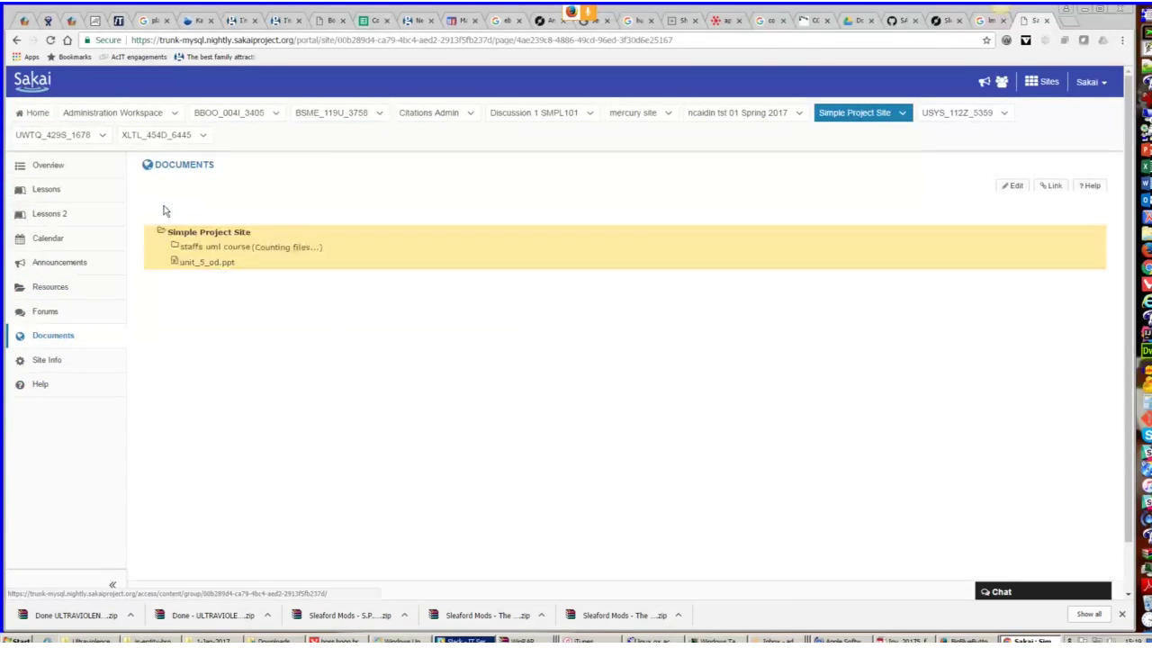
left_click(191, 234)
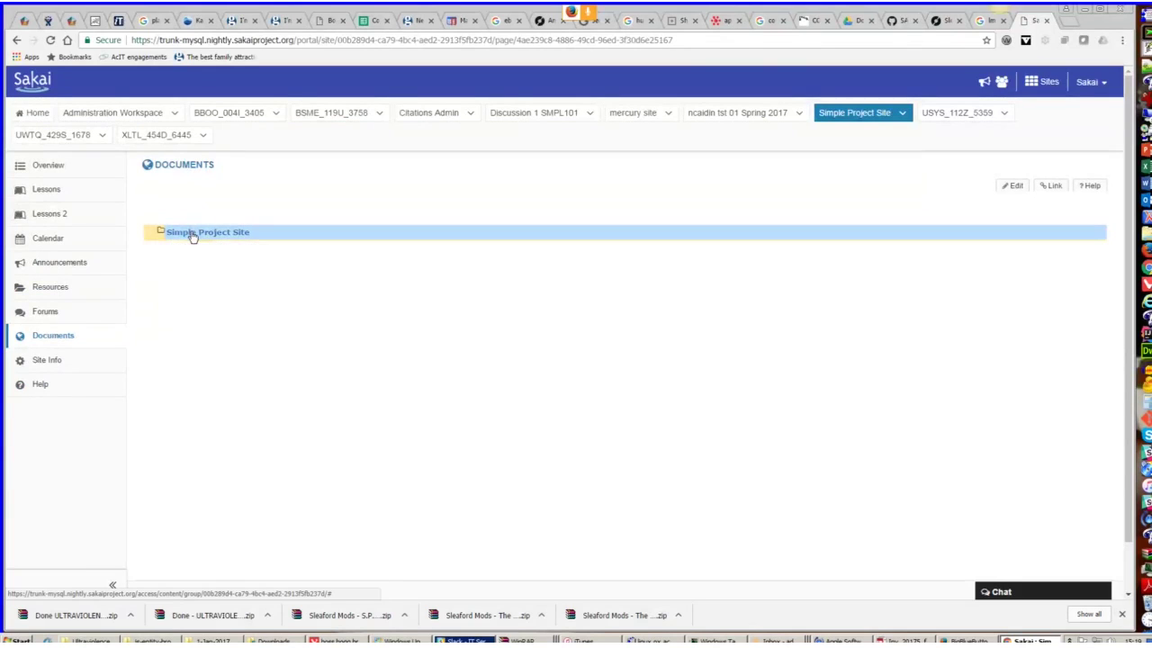
left_click(161, 232)
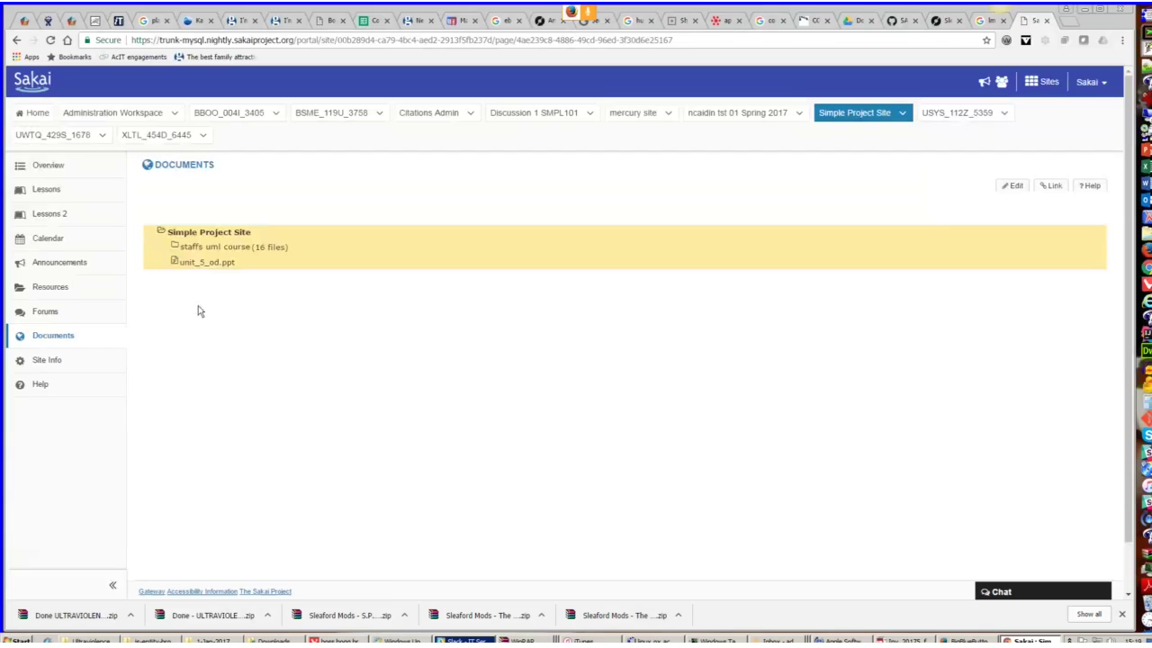
left_click(200, 248)
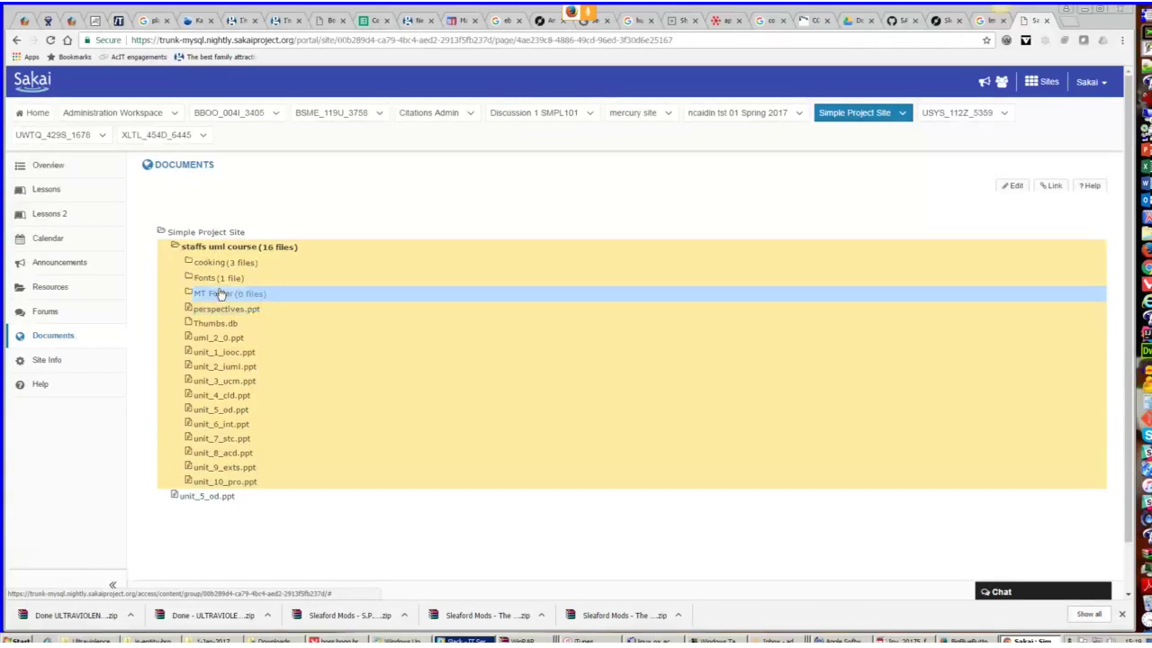
left_click(215, 264)
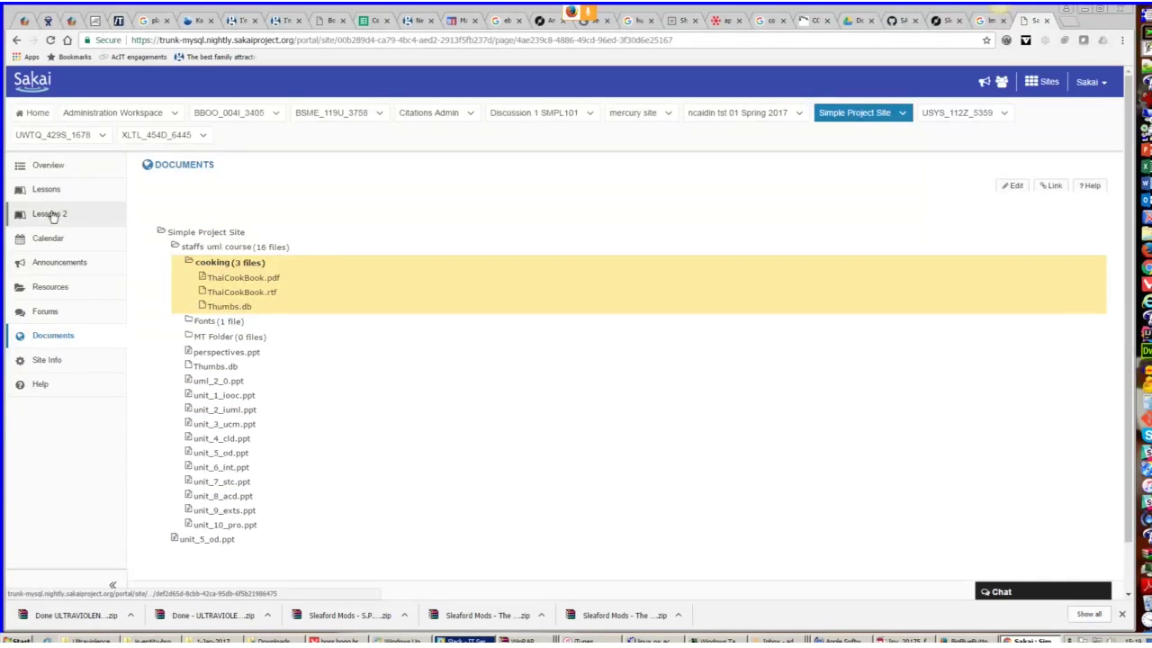
On Lessons 2, choose Add Resources Folder from the Add Content list.
left_click(53, 216)
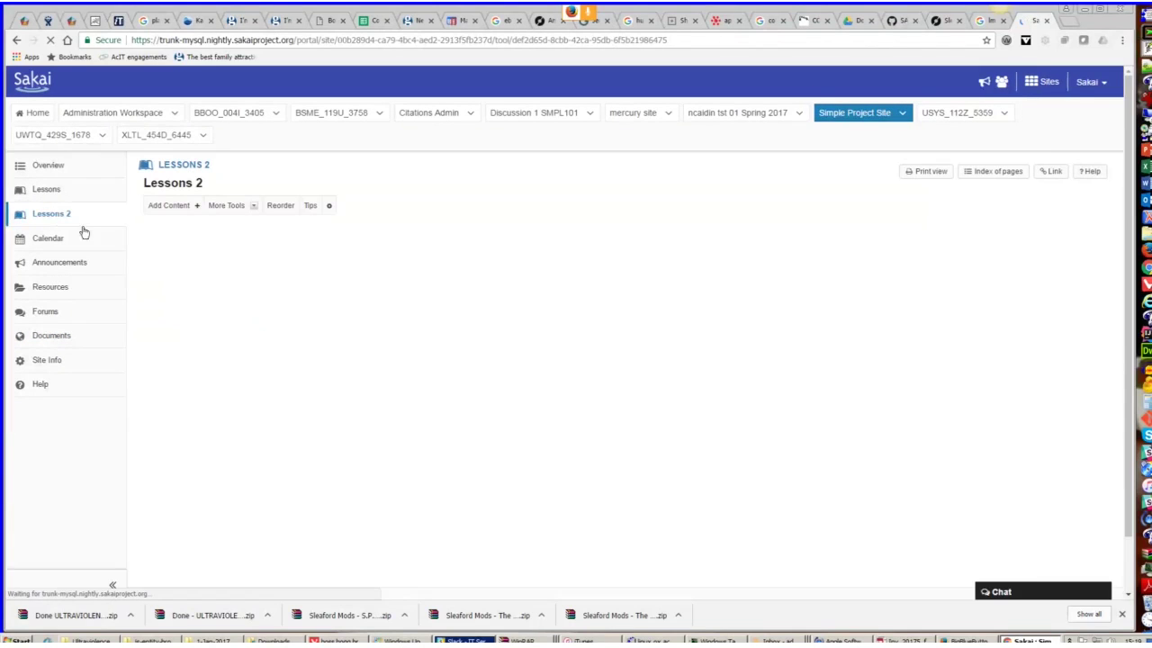
left_click(199, 209)
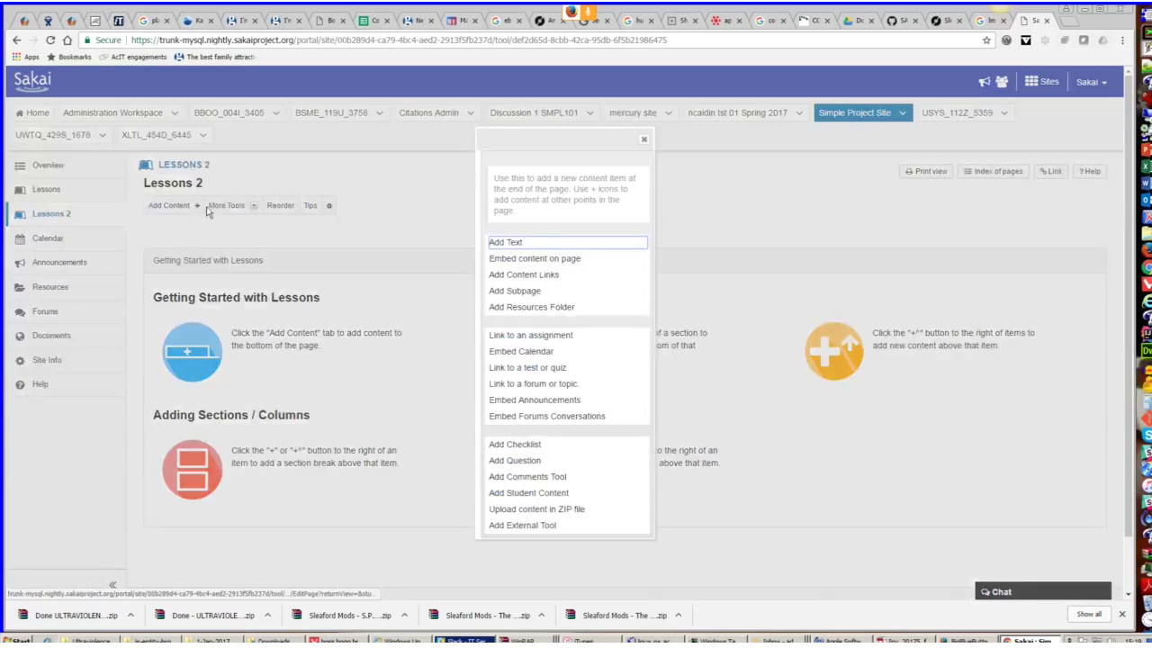
left_click(511, 307)
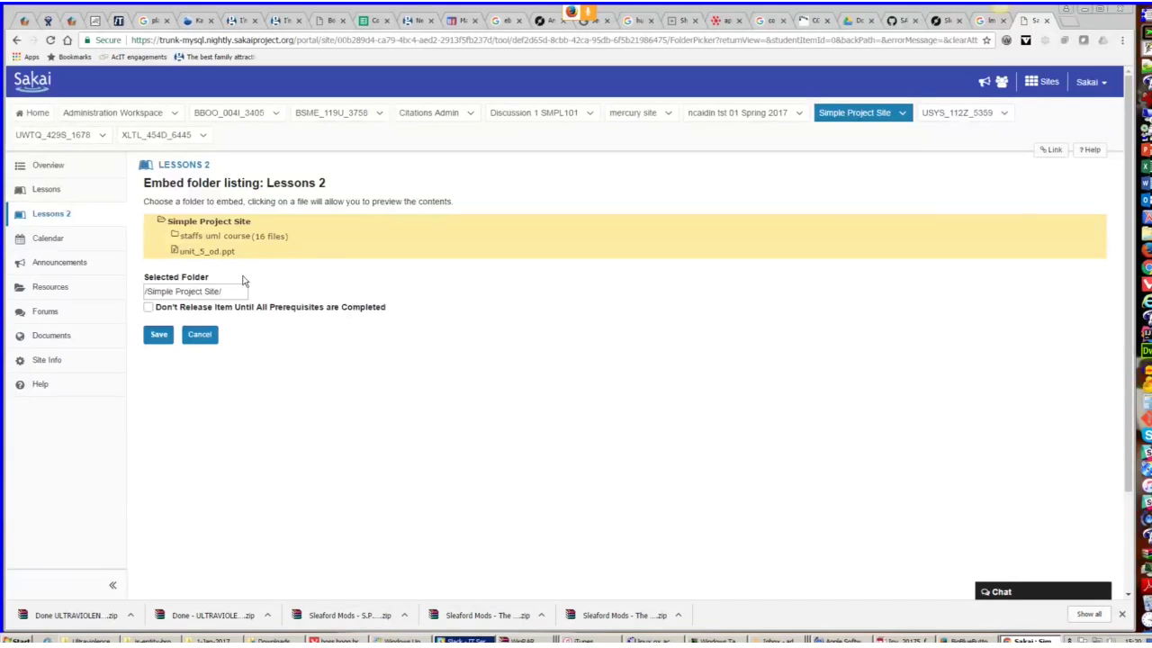
Pick the staffs uml course folder in the picker and save the embed.
left_click(218, 237)
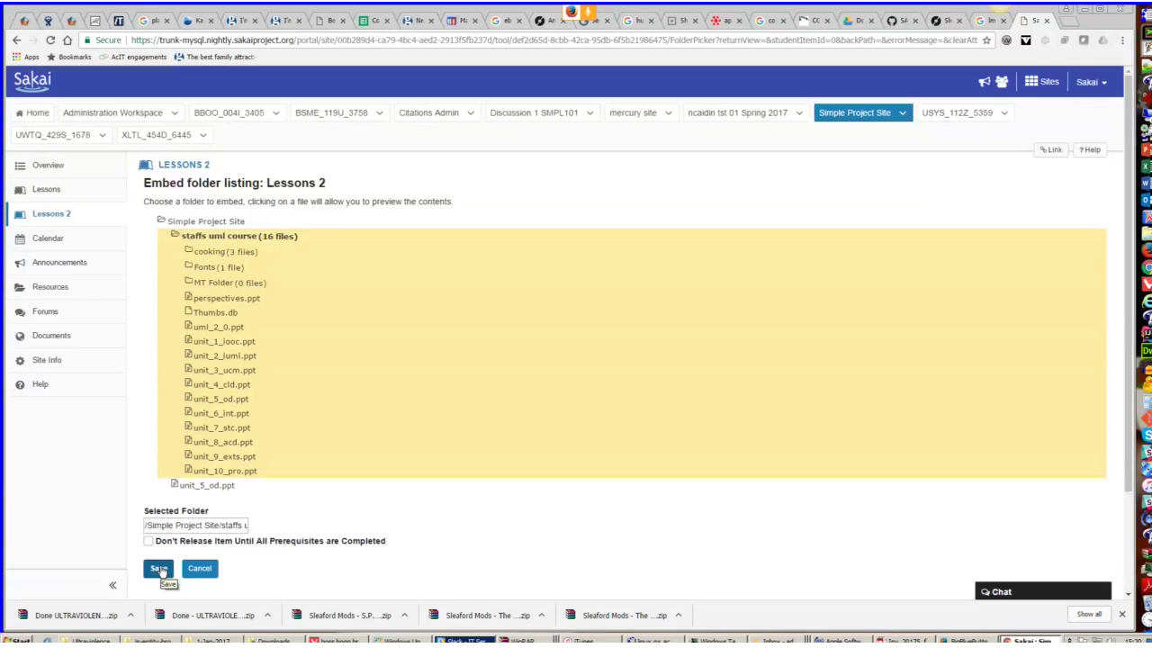
left_click(159, 570)
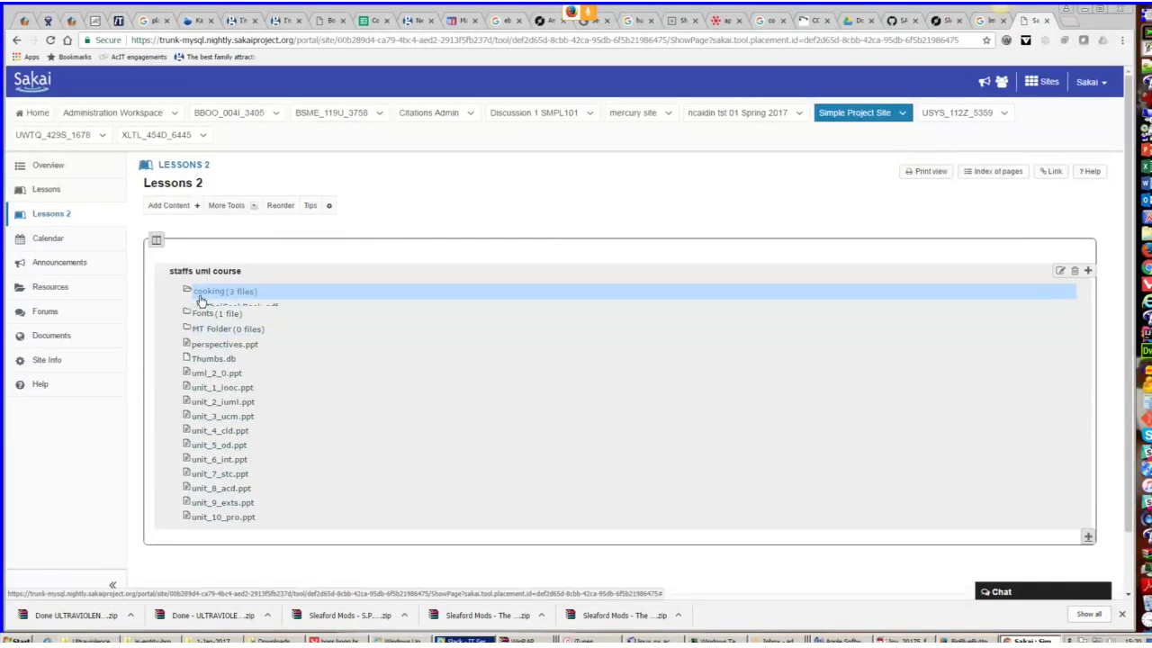
Expand cooking and preview ThaiCookBook.pdf, then return to Lessons 2.
left_click(202, 293)
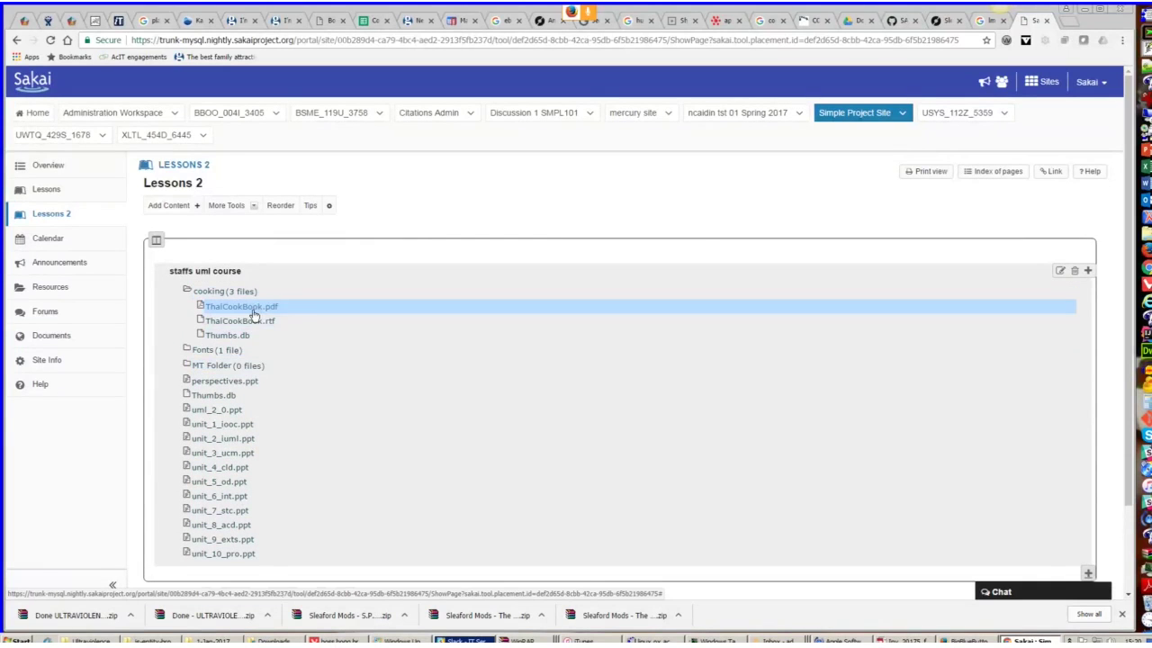
left_click(254, 308)
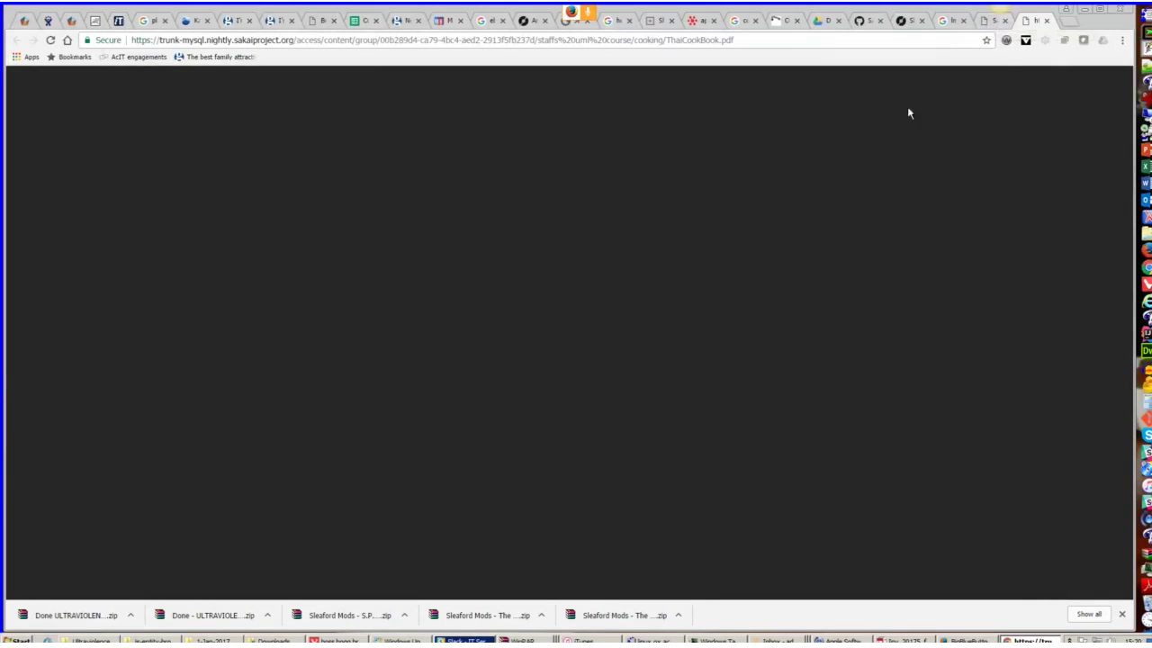
left_click(992, 20)
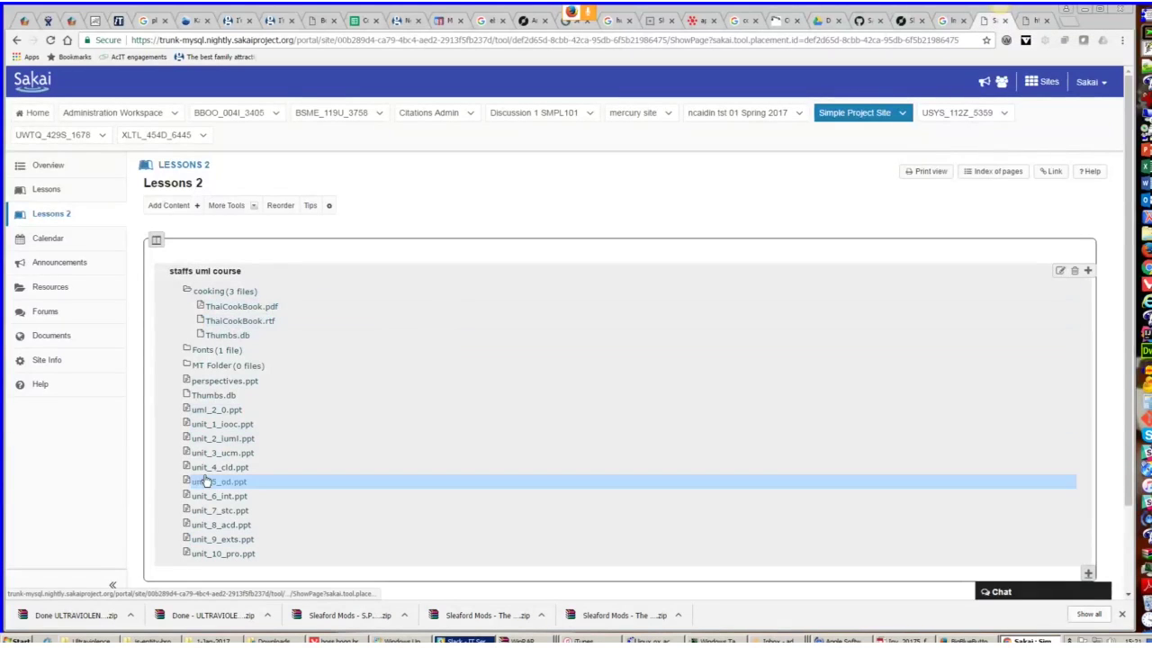
Collapse cooking, expand Fonts and download Pokemon Hollow.ttf.
left_click(218, 292)
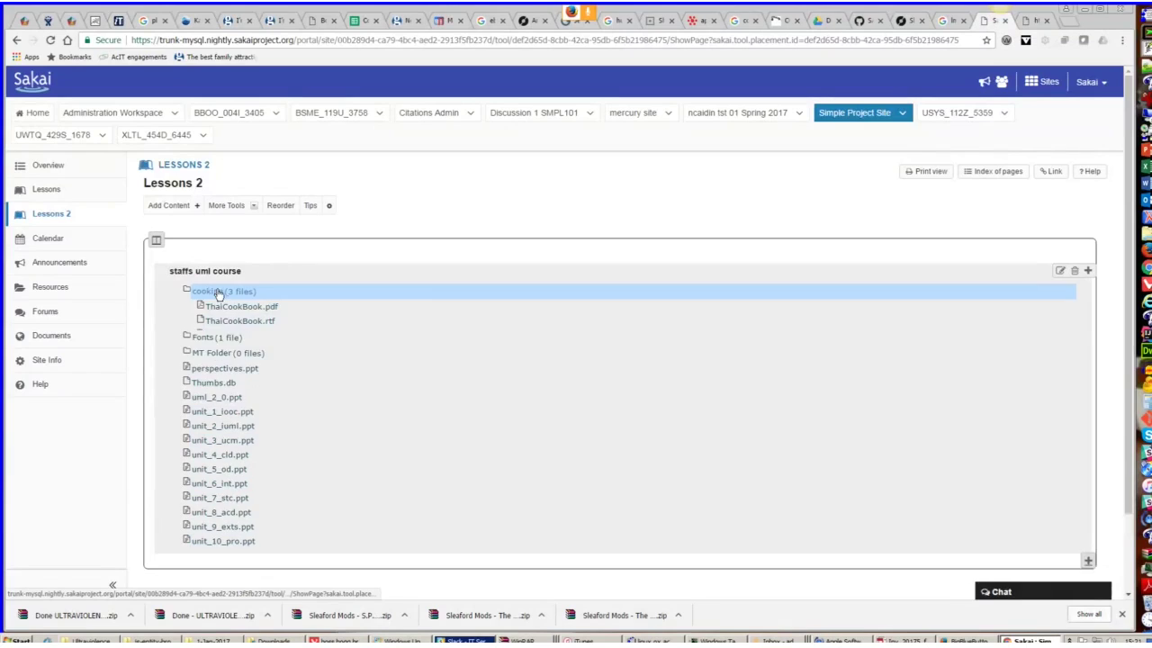
left_click(205, 309)
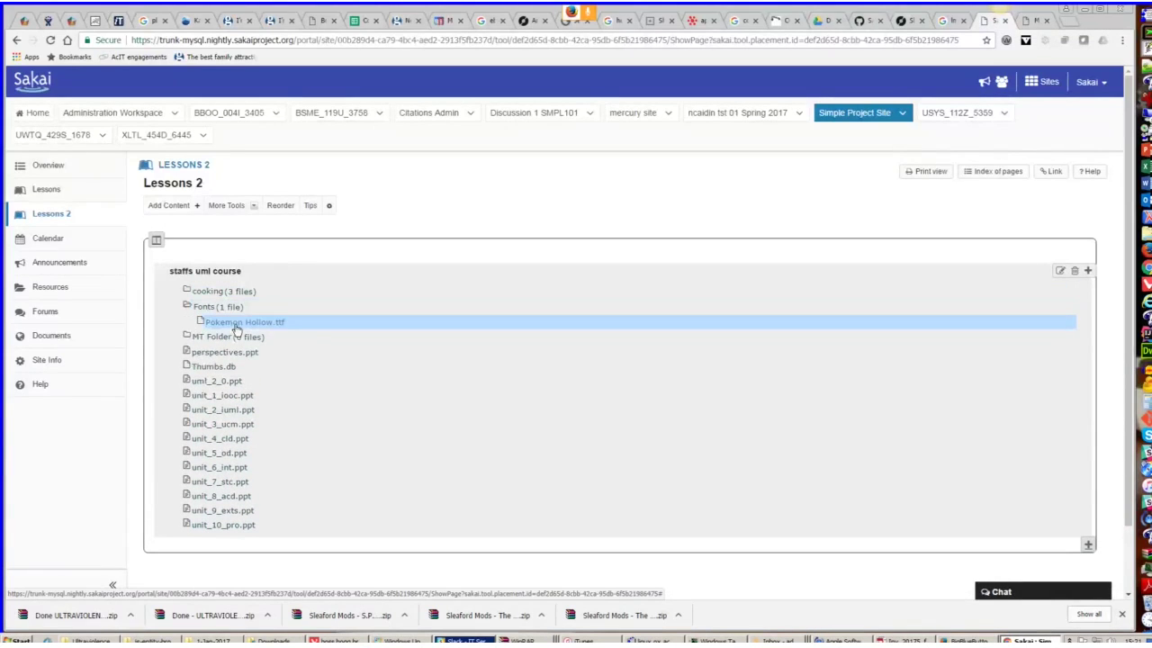
left_click(239, 322)
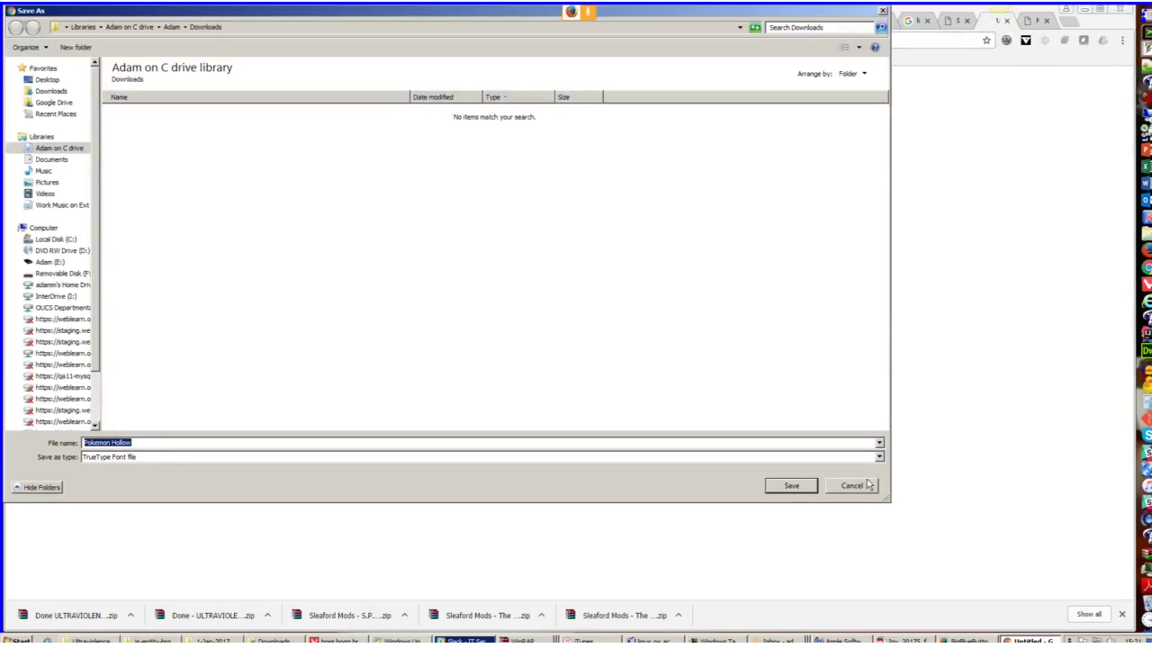
Cancel saving the Pokemon Hollow TrueType font to Downloads.
left_click(860, 483)
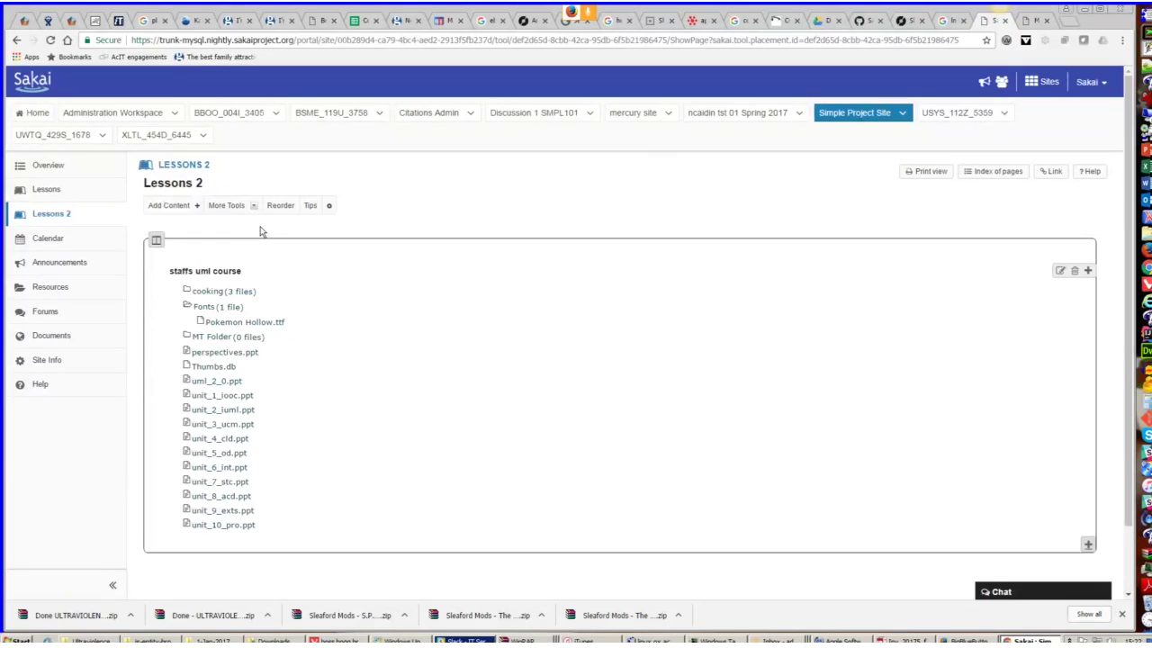
Insert a column break above the staffs uml course folder listing.
left_click(197, 207)
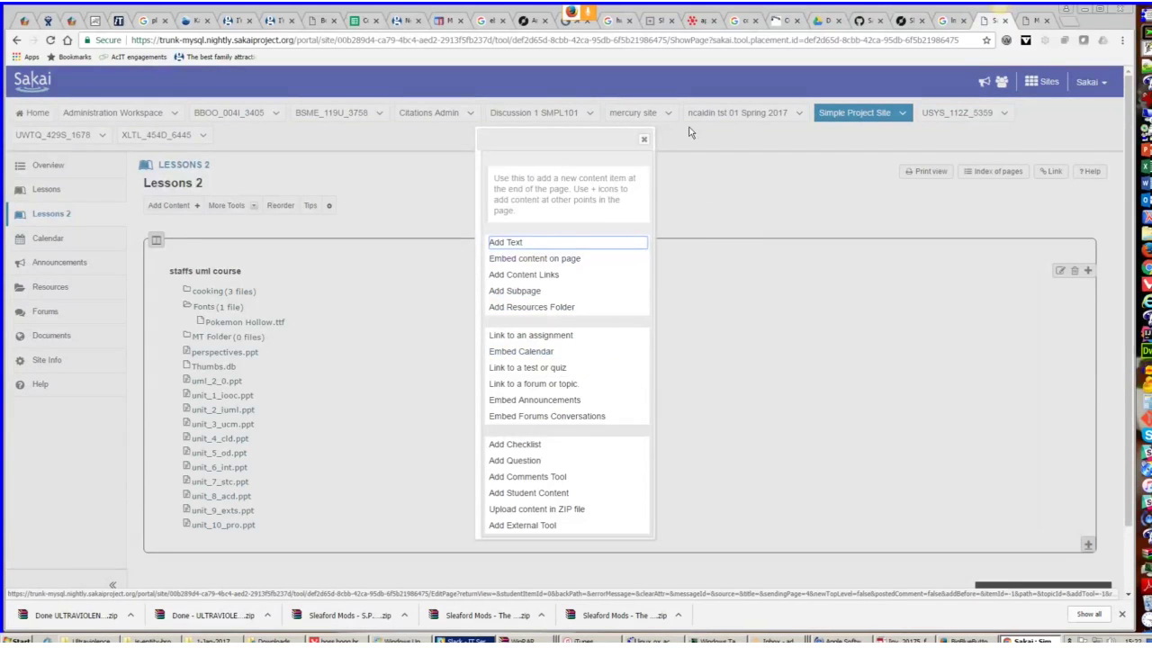
left_click(644, 141)
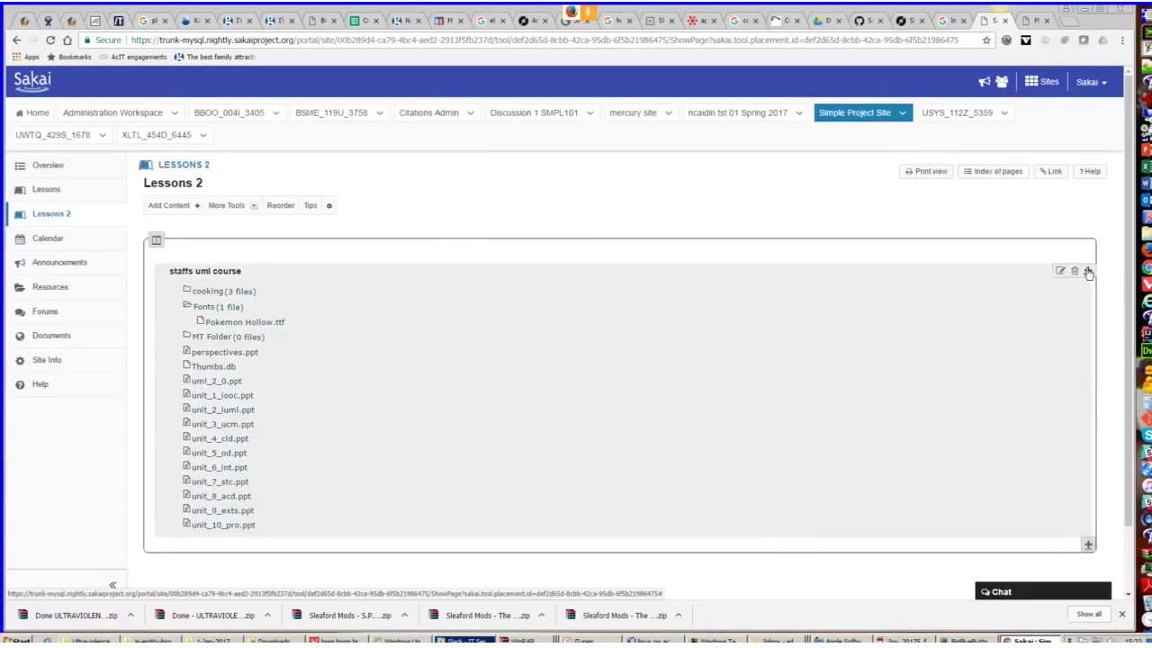
left_click(1087, 269)
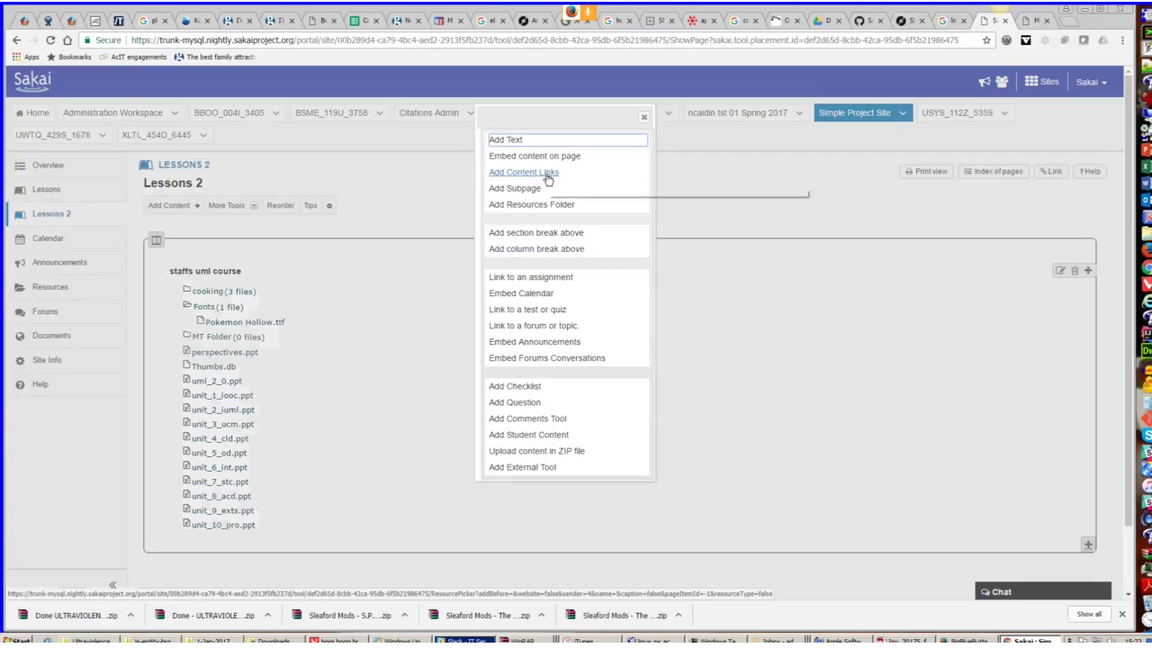
left_click(559, 248)
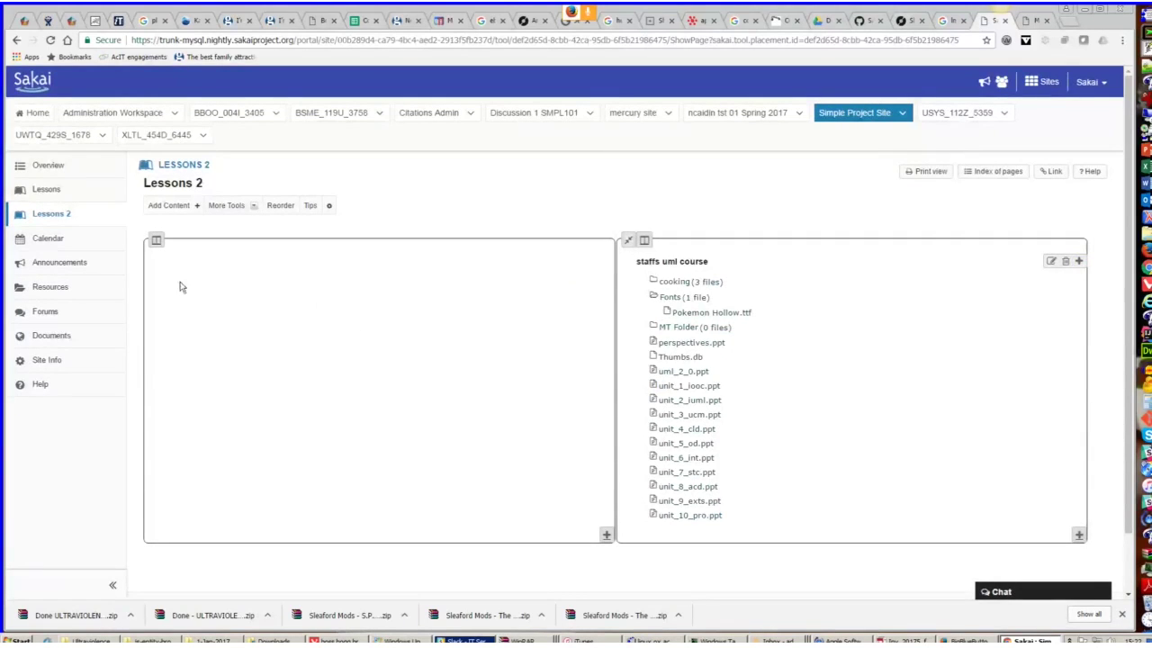
Reload Lessons 2 and embed the May 2017 site calendar in its empty left column.
left_click(179, 171)
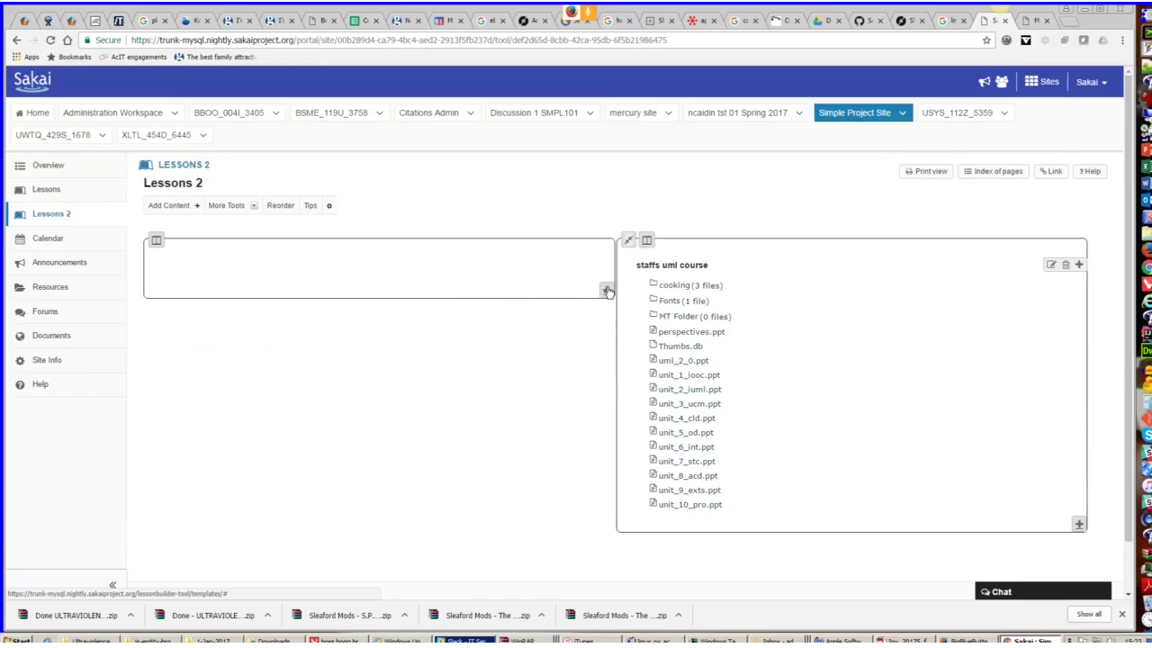
left_click(607, 290)
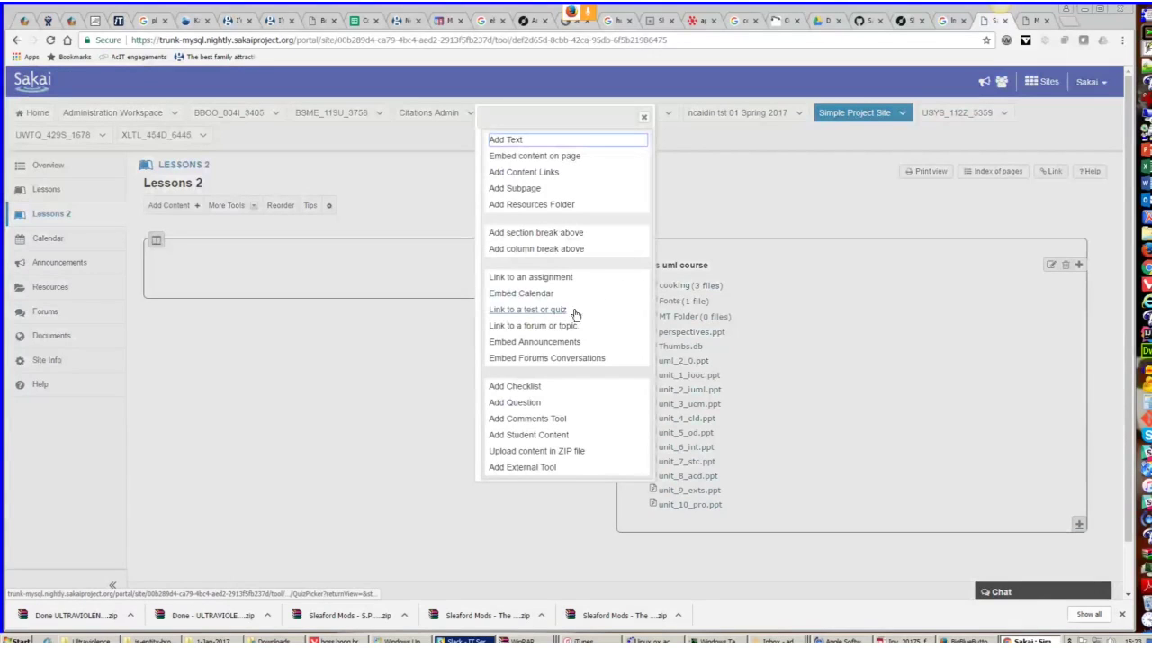
left_click(526, 294)
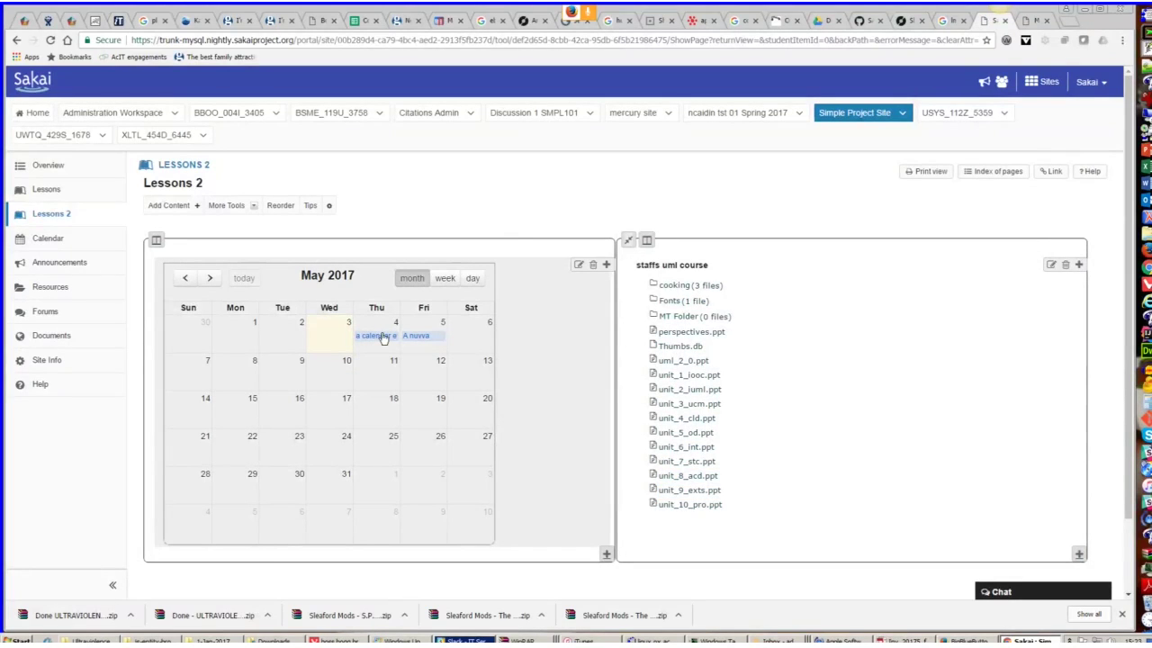
left_click(578, 265)
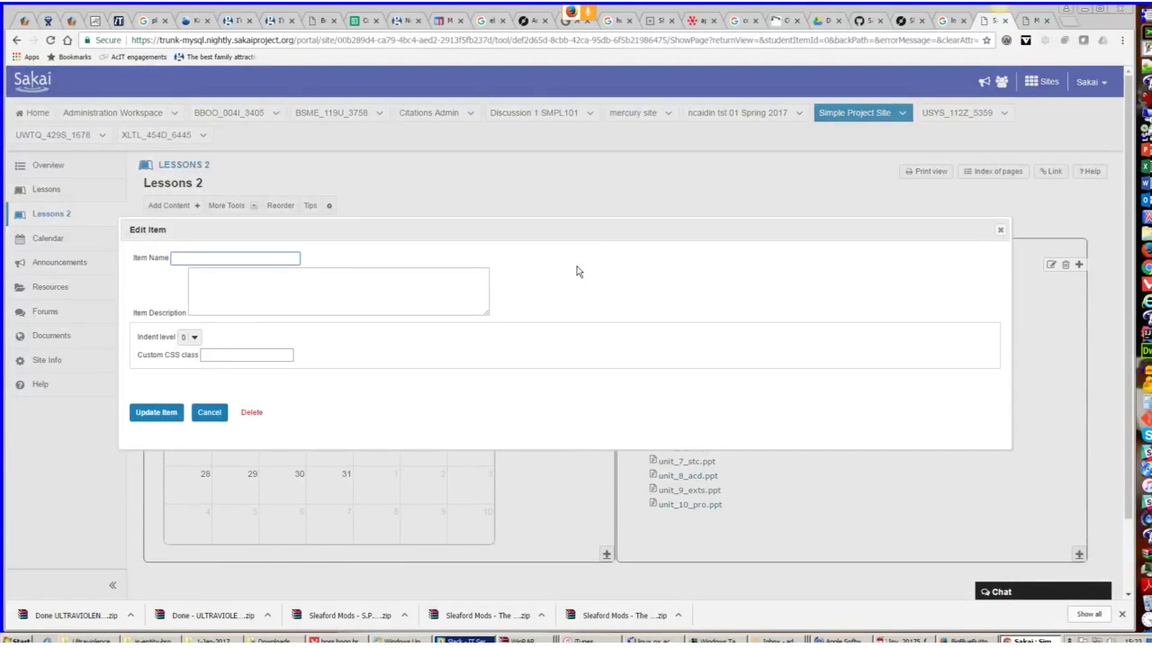
left_click(209, 415)
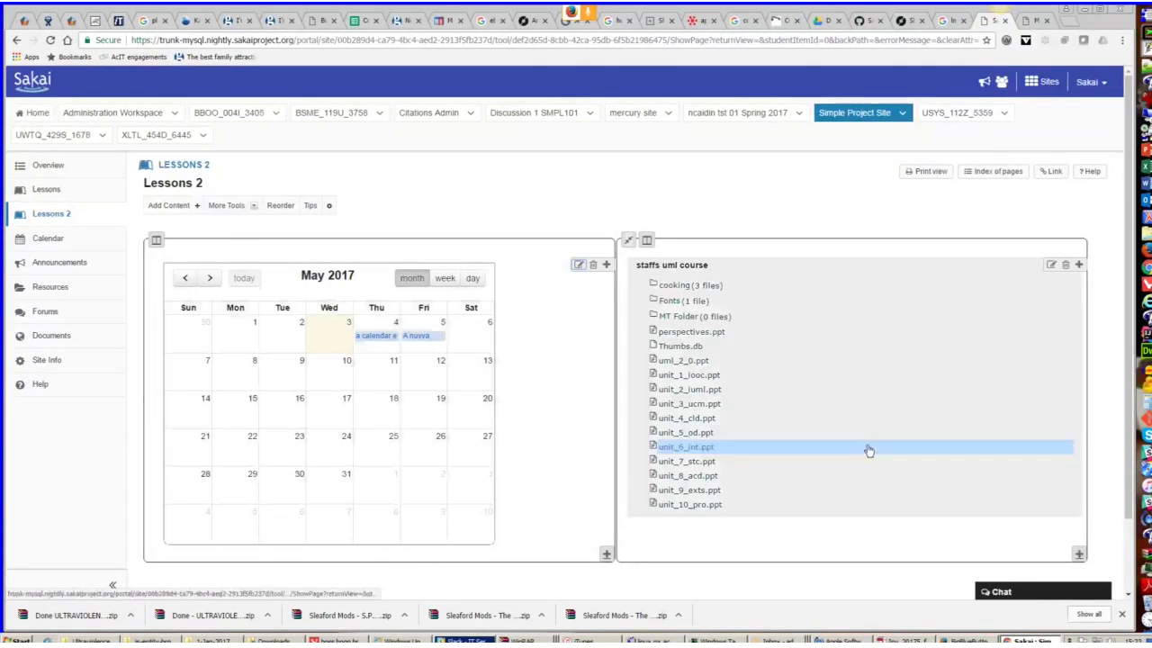
left_click_drag(1133, 558, 533, 540)
left_click_drag(617, 542, 1130, 555)
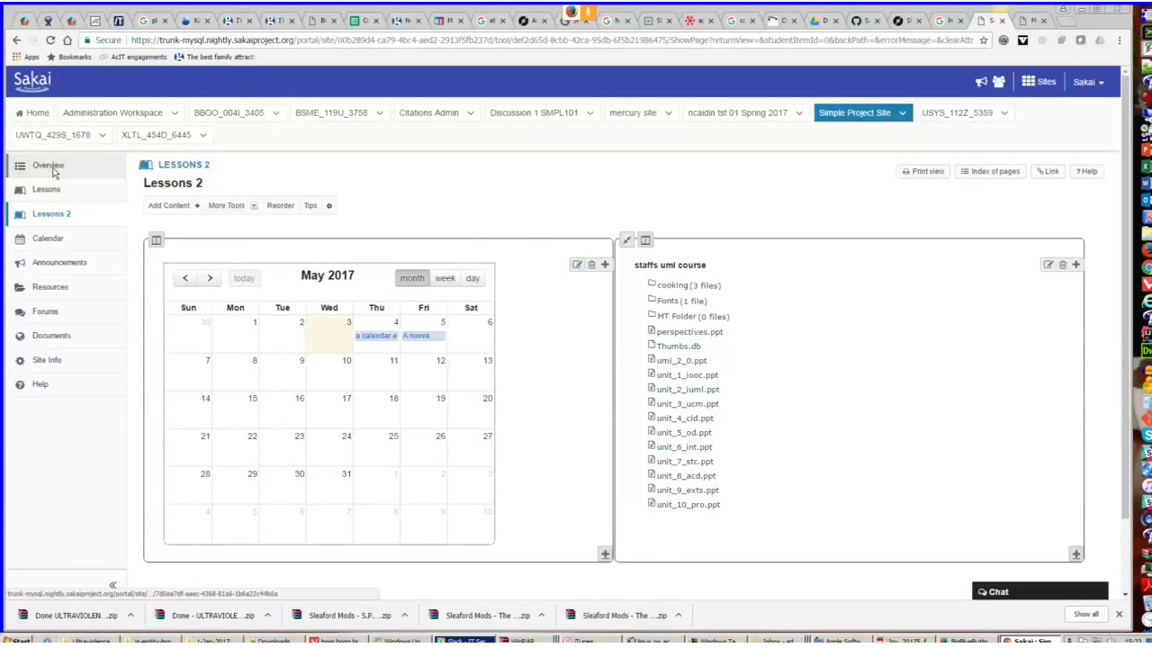
left_click(50, 165)
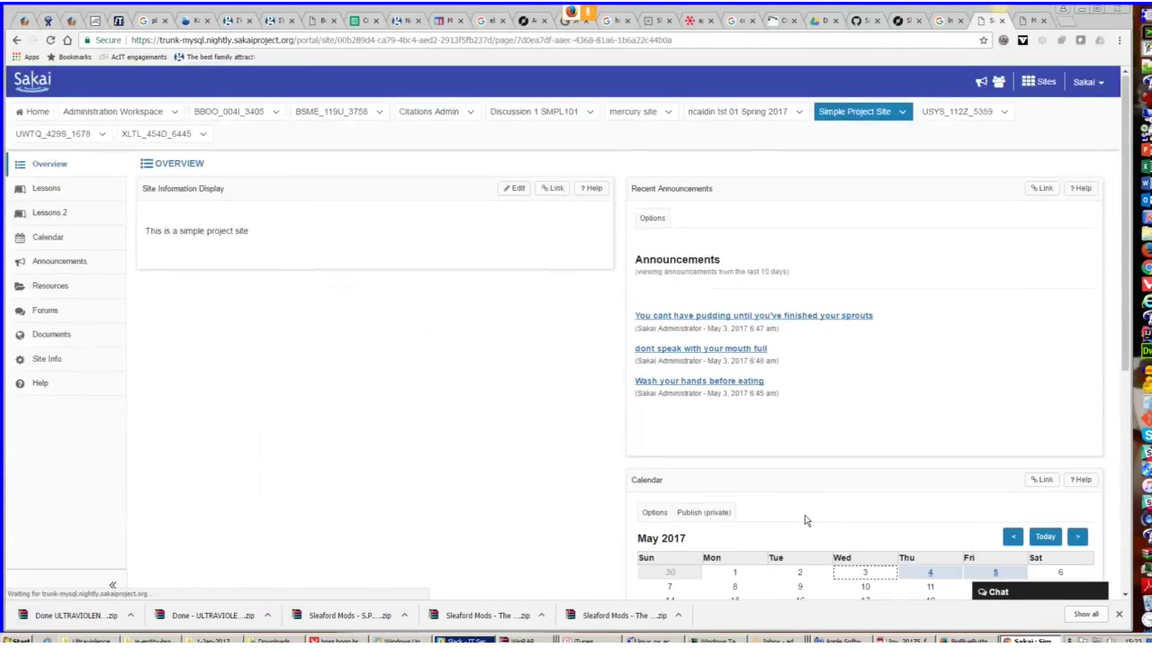
scroll(807, 520, "down", 3)
scroll(860, 414, "up", 3)
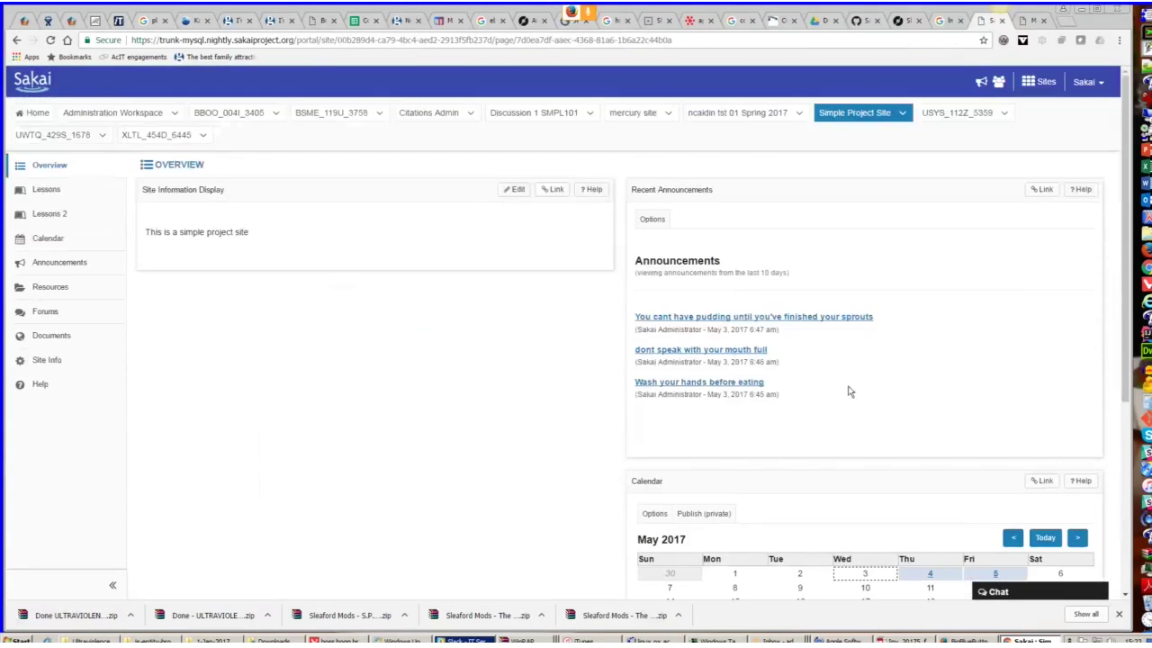
left_click(50, 214)
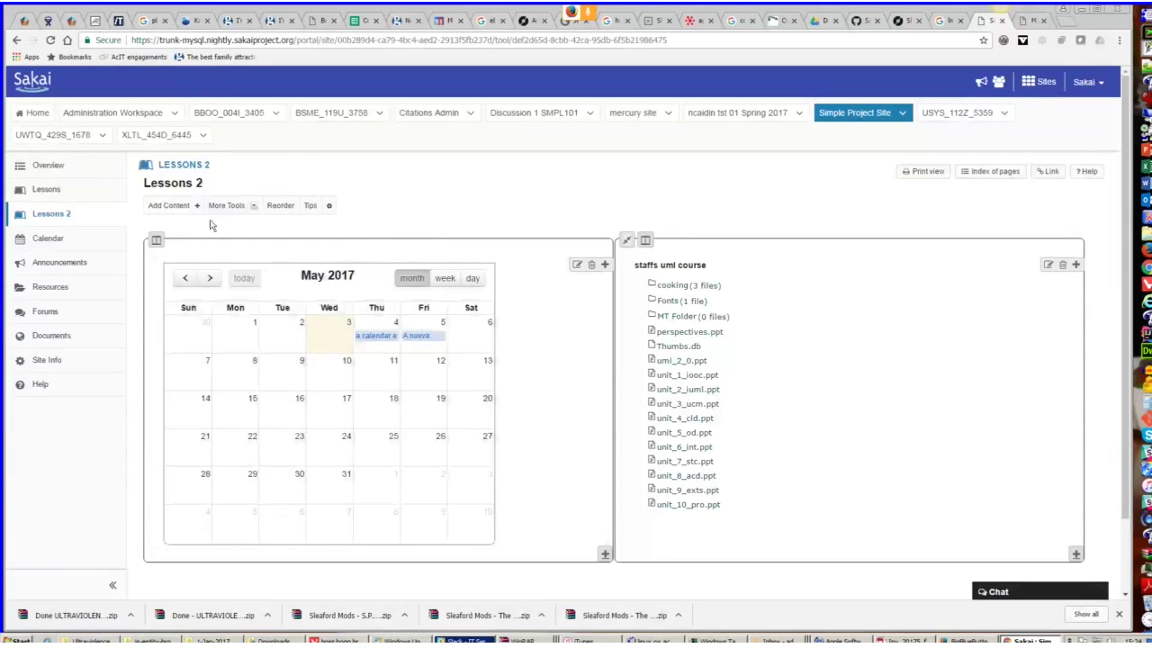
Embed an Announcements block showing 5 items below the staffs uml course listing.
left_click(197, 206)
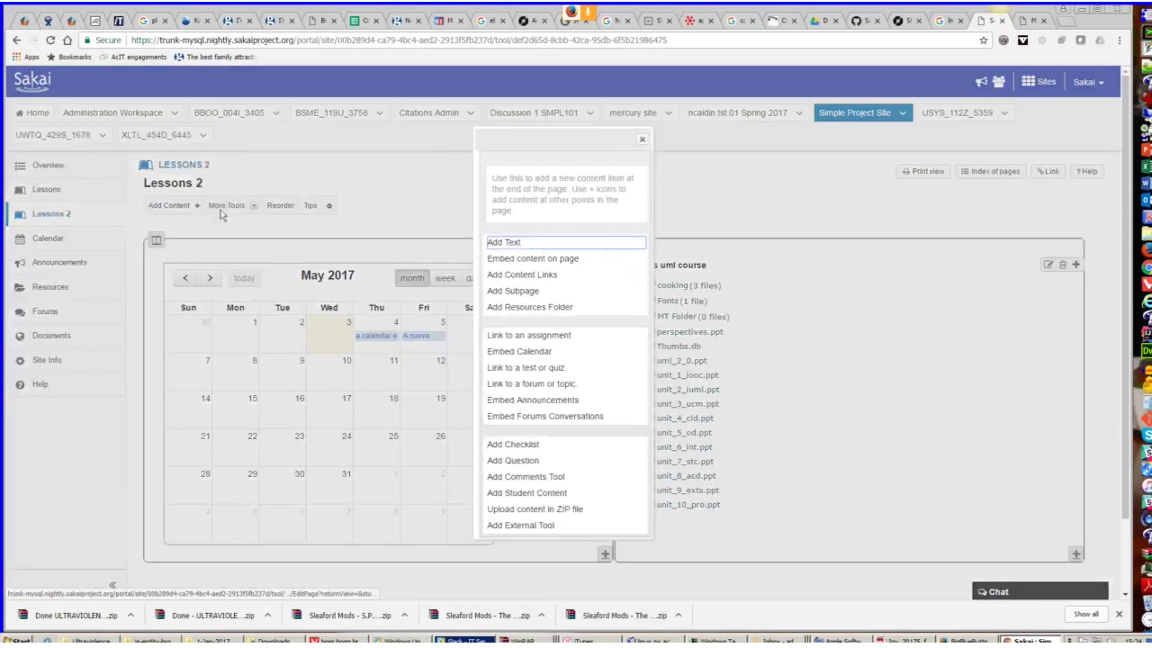
left_click(533, 399)
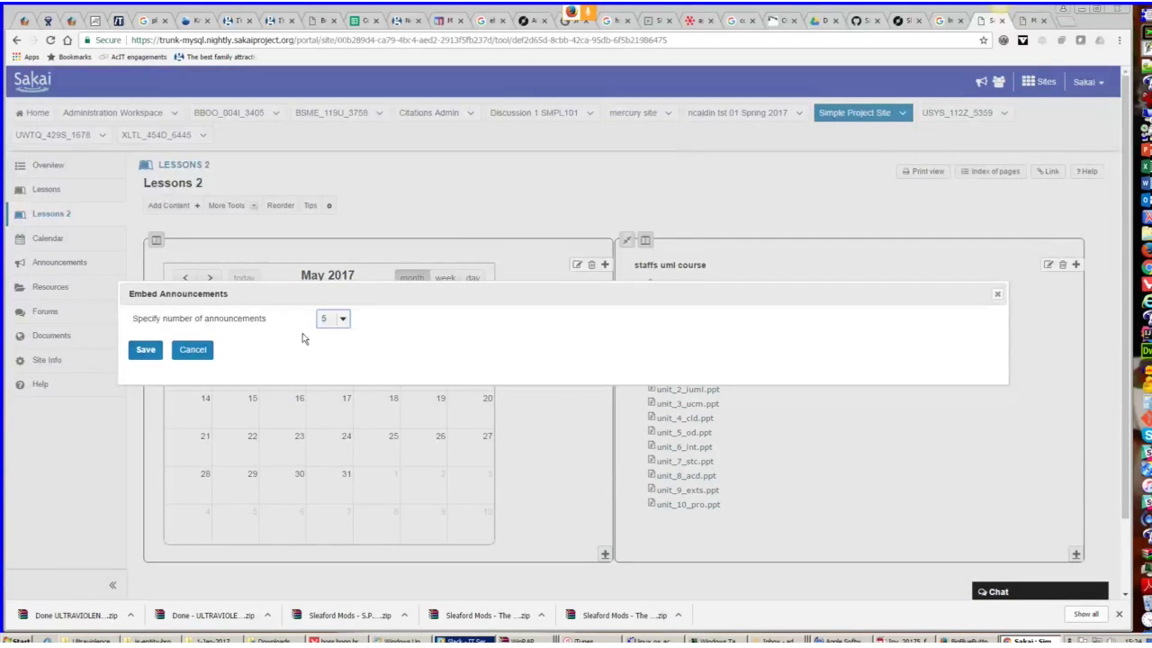
left_click(148, 352)
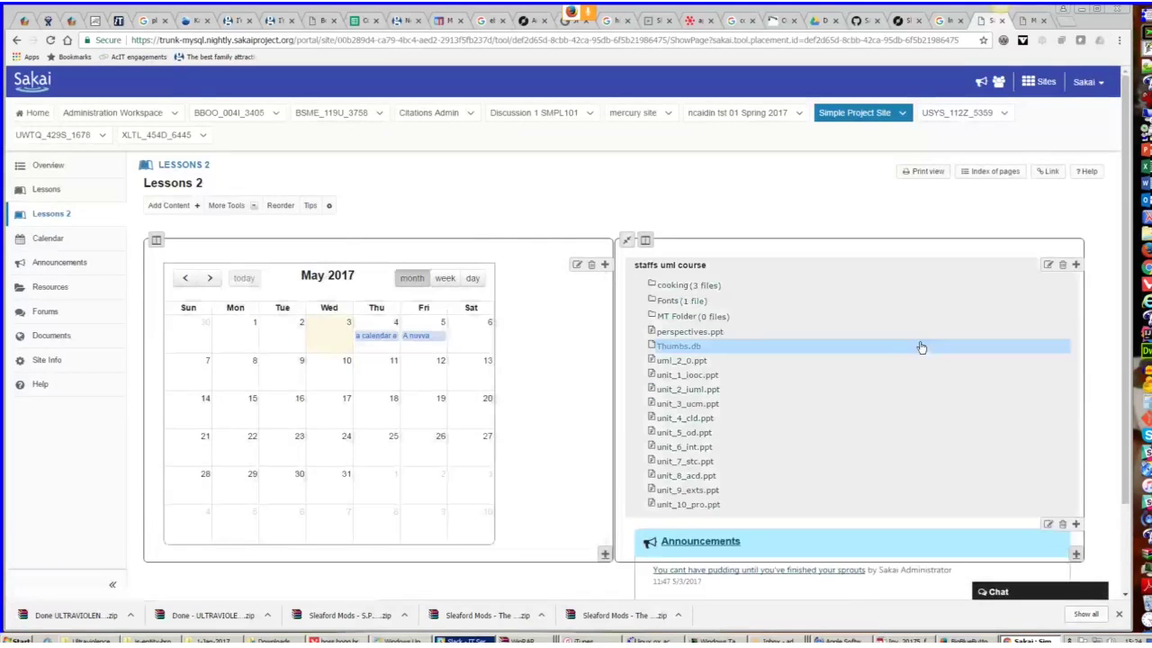
scroll(918, 347, "down", 2)
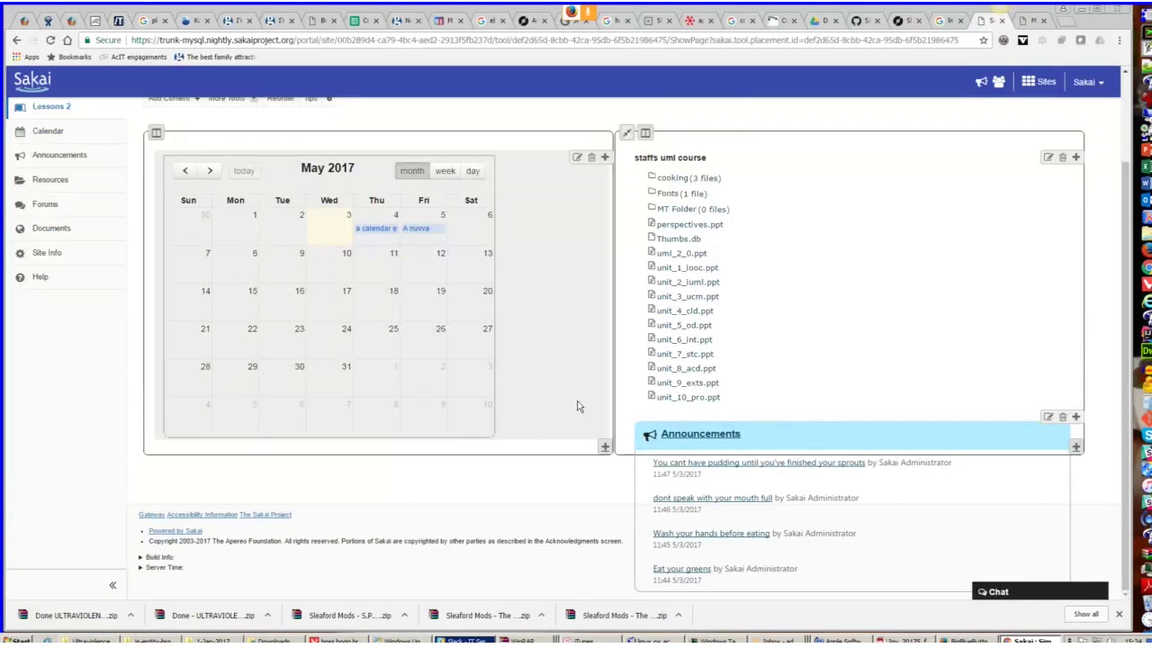
scroll(537, 502, "up", 2)
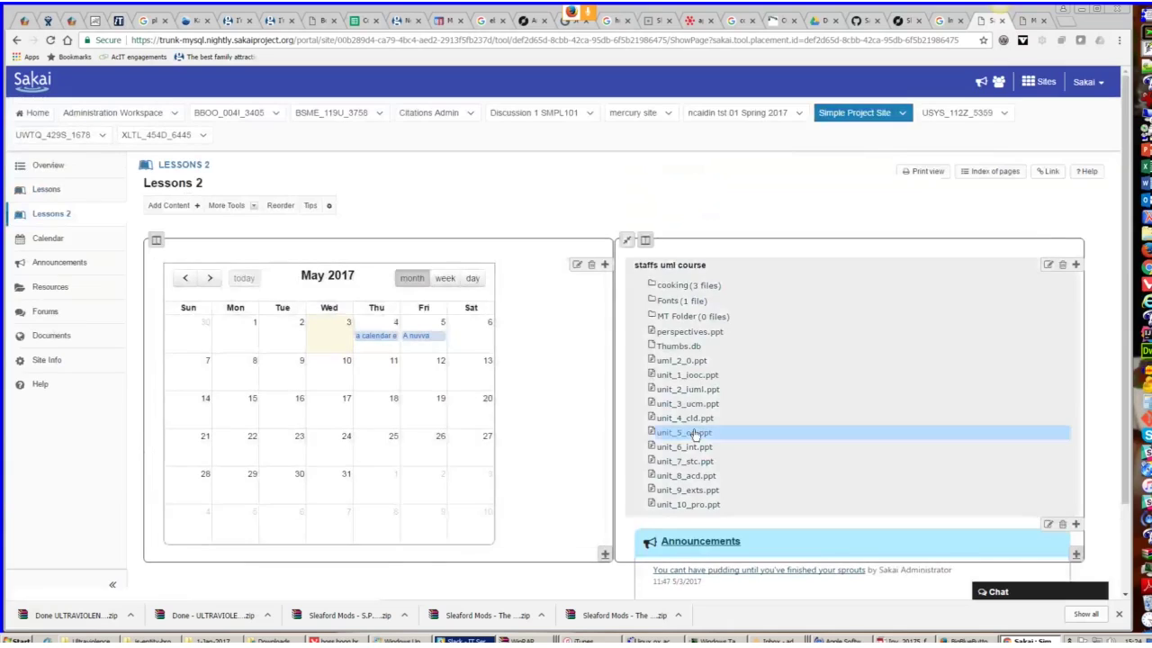
scroll(810, 396, "down", 2)
Delete the folder listing from Lessons 2 and go to the site's Resources.
left_click(1064, 159)
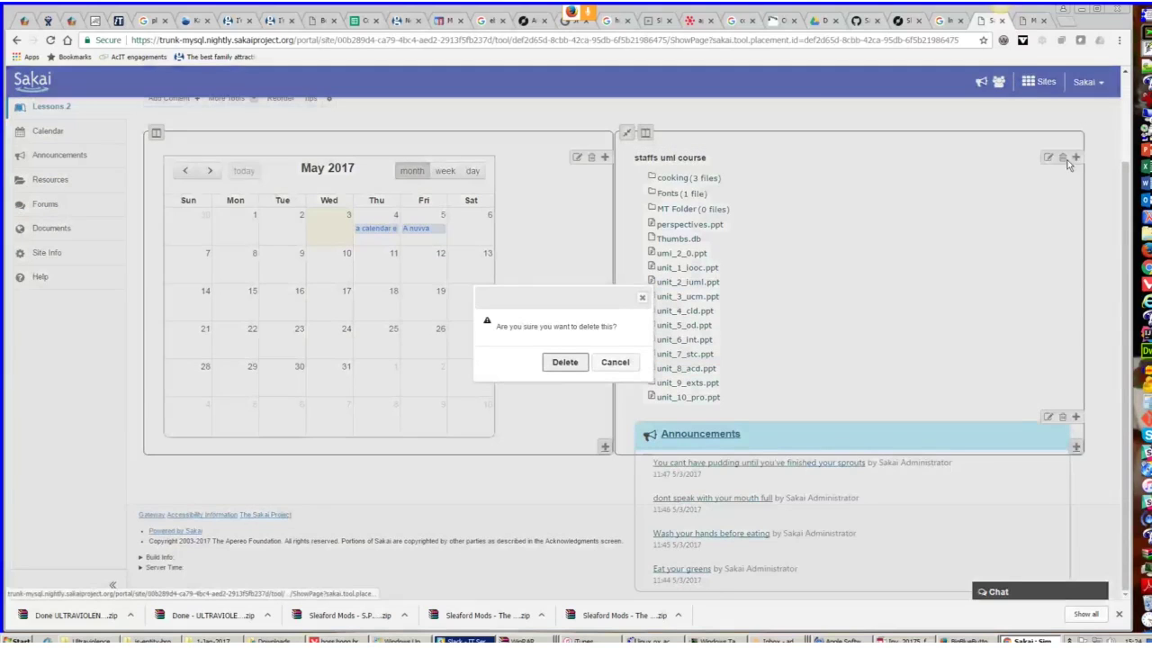
left_click(565, 364)
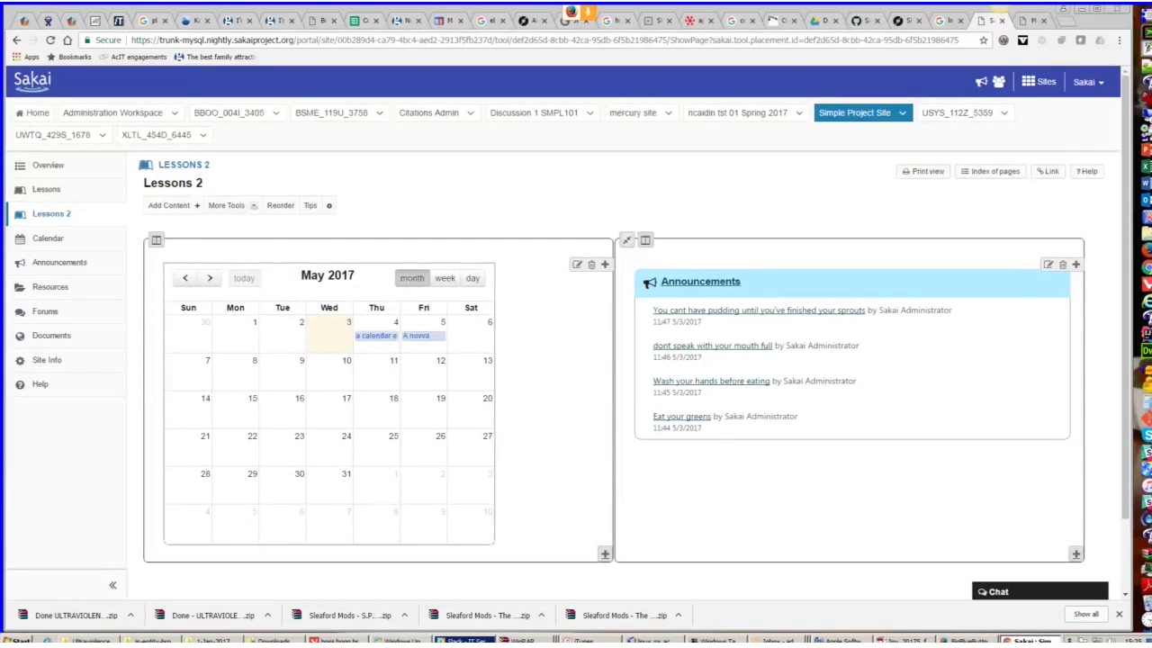
left_click(50, 288)
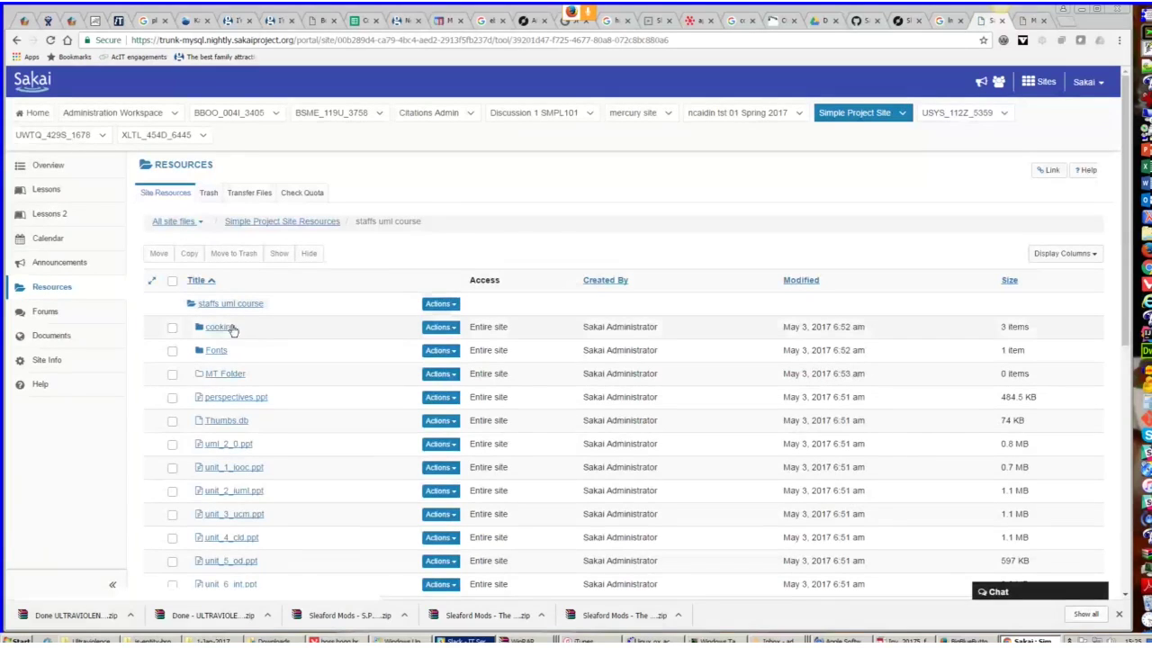
Save the description 'A cook book written by my friend's mother' on the cooking folder.
left_click(219, 328)
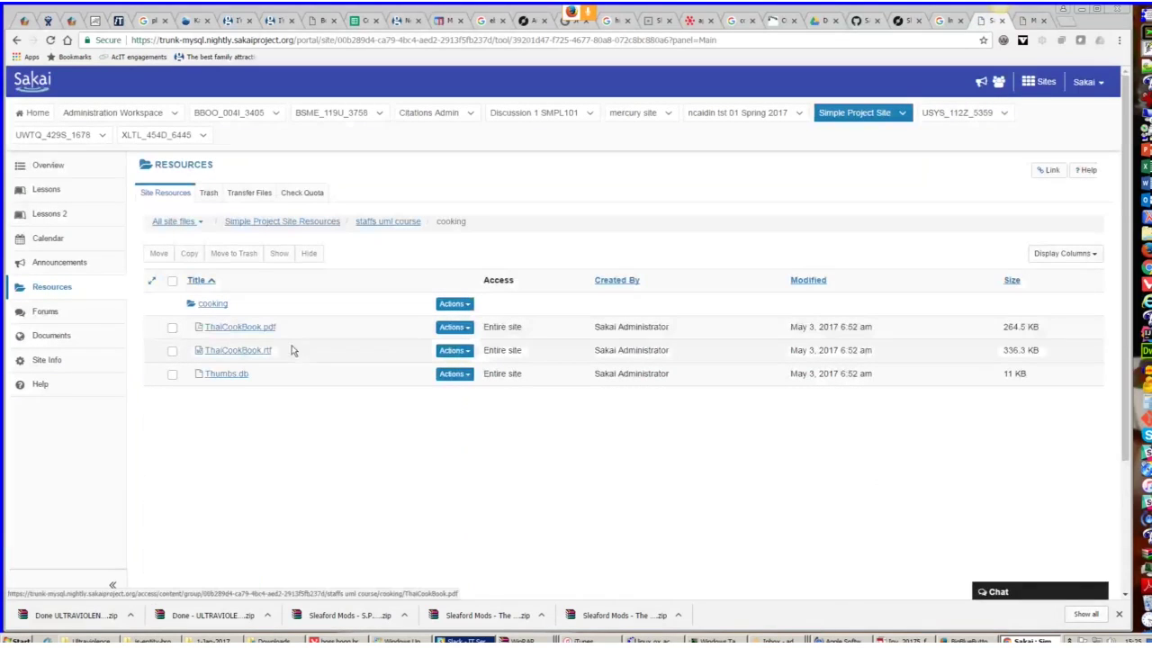
left_click(454, 304)
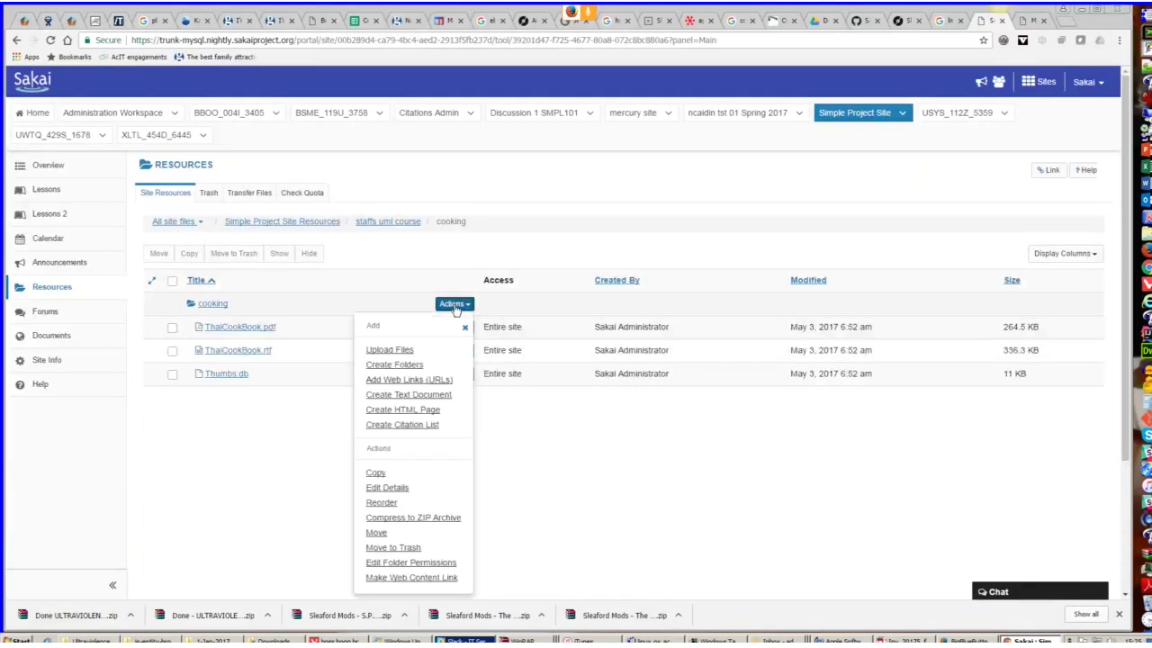
left_click(392, 489)
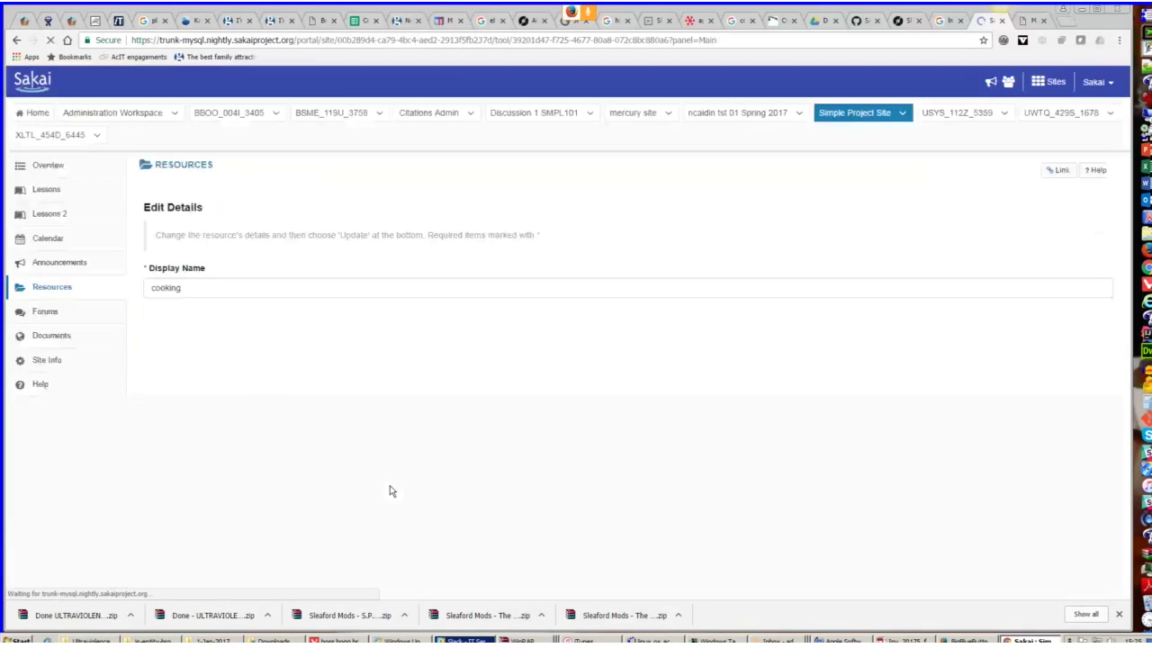
left_click(210, 339)
type("A")
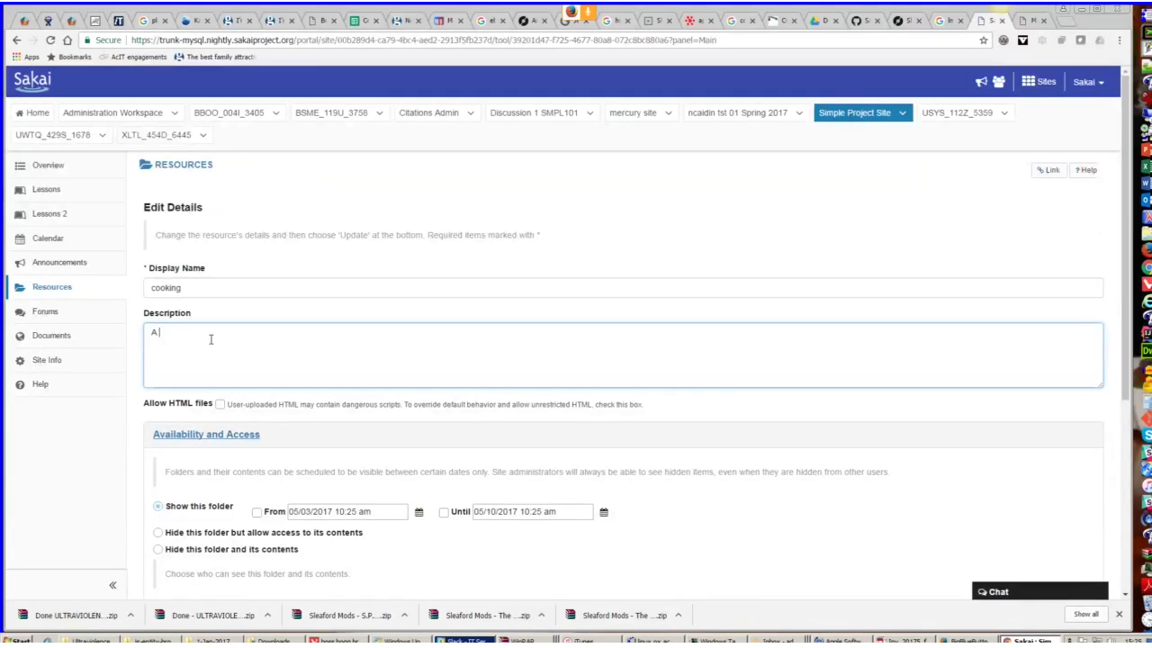
type(" cook book written by my friend's mother")
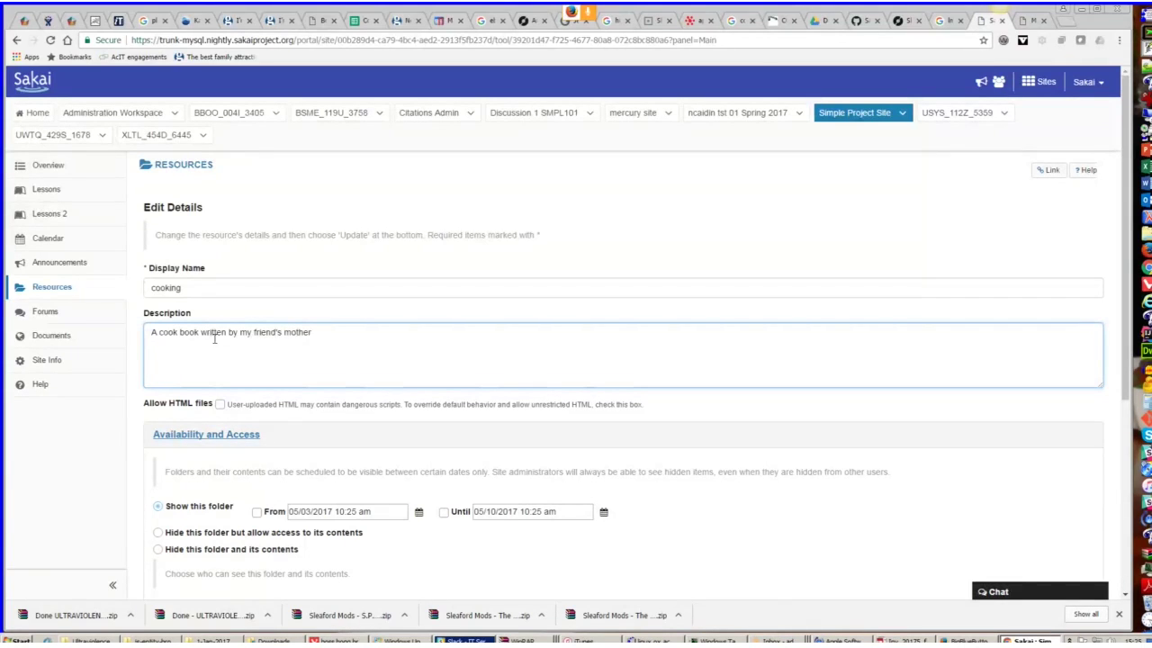
scroll(210, 338, "down", 3)
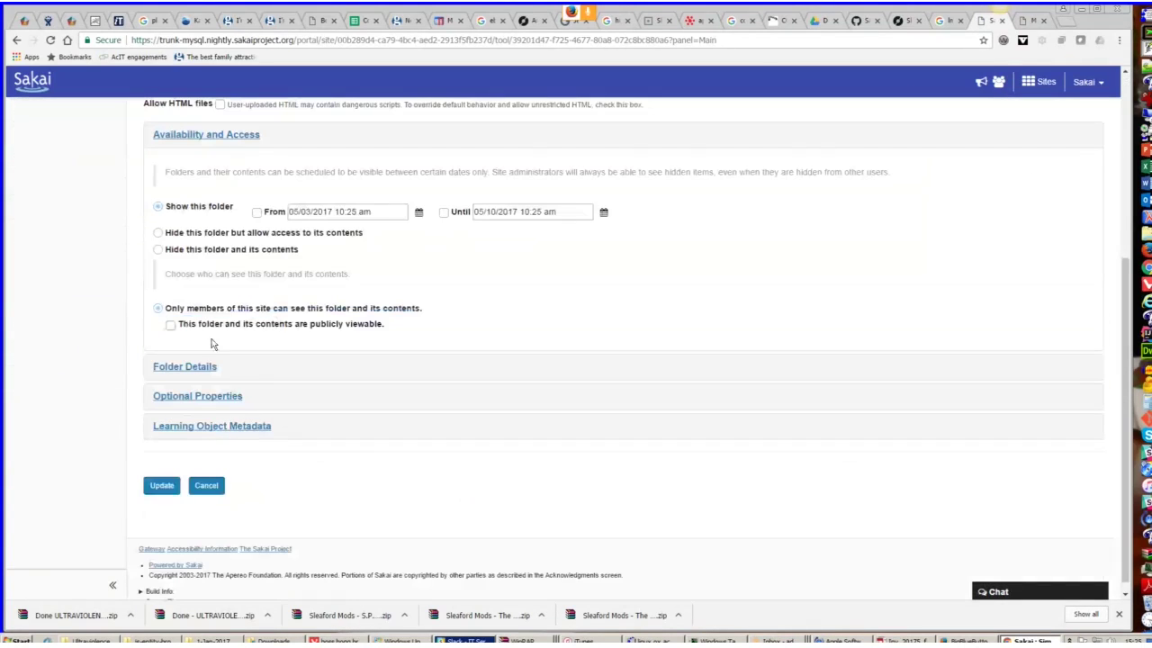
left_click(161, 485)
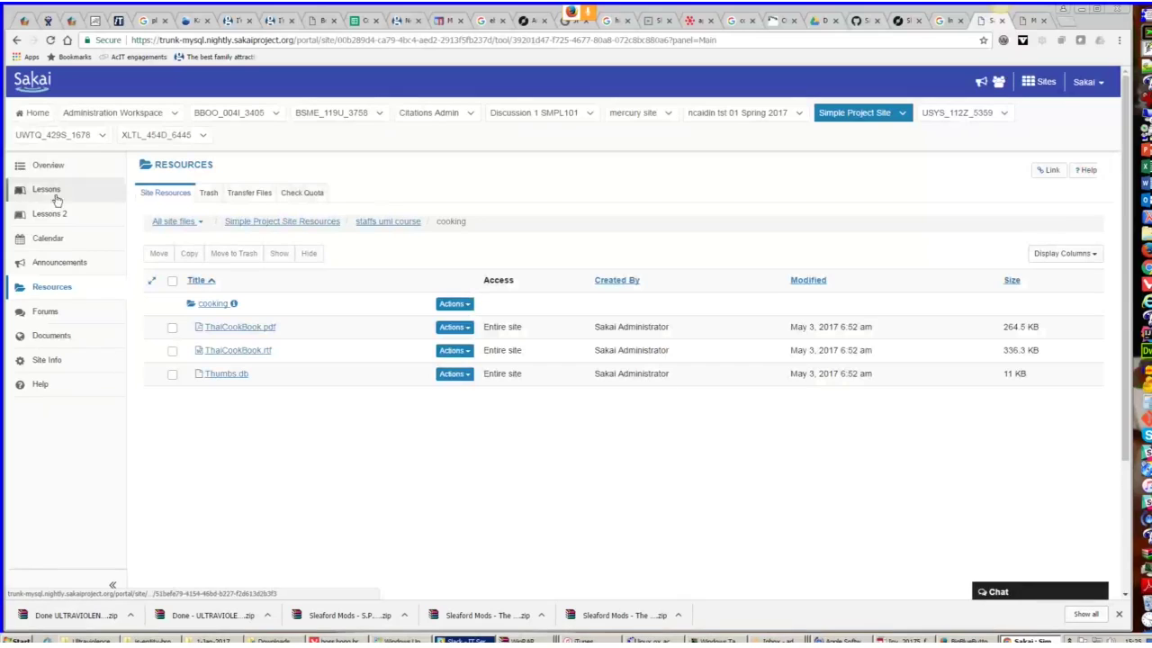
Embed a Resources Folder listing of staffs uml course on Lessons 2.
left_click(51, 214)
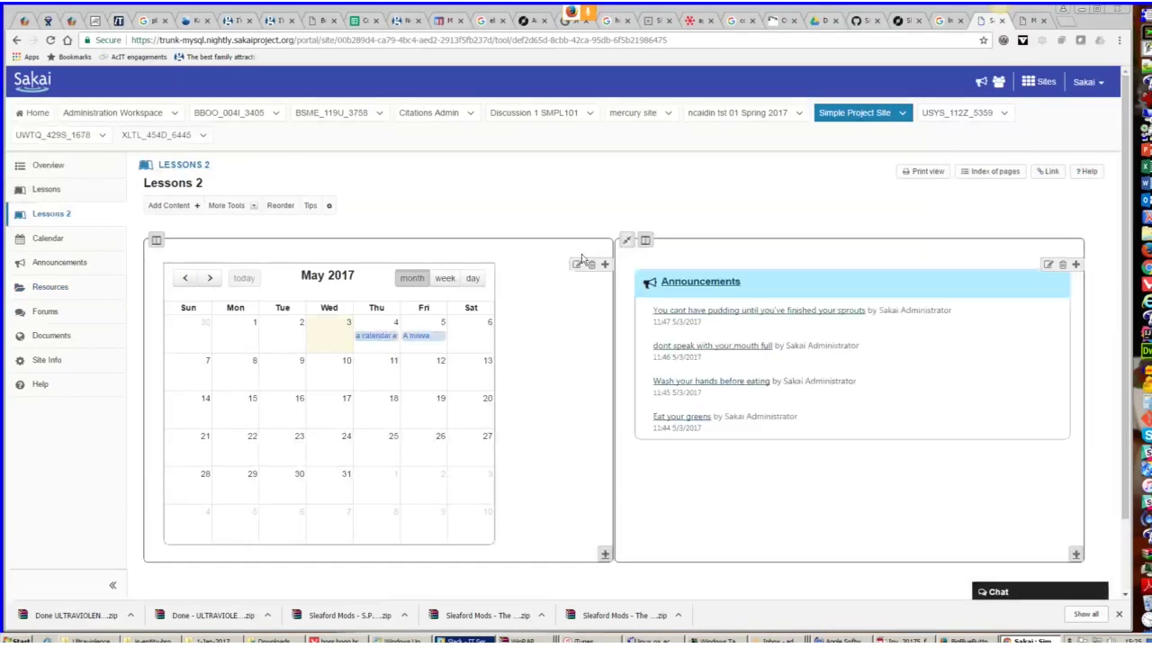
left_click(197, 205)
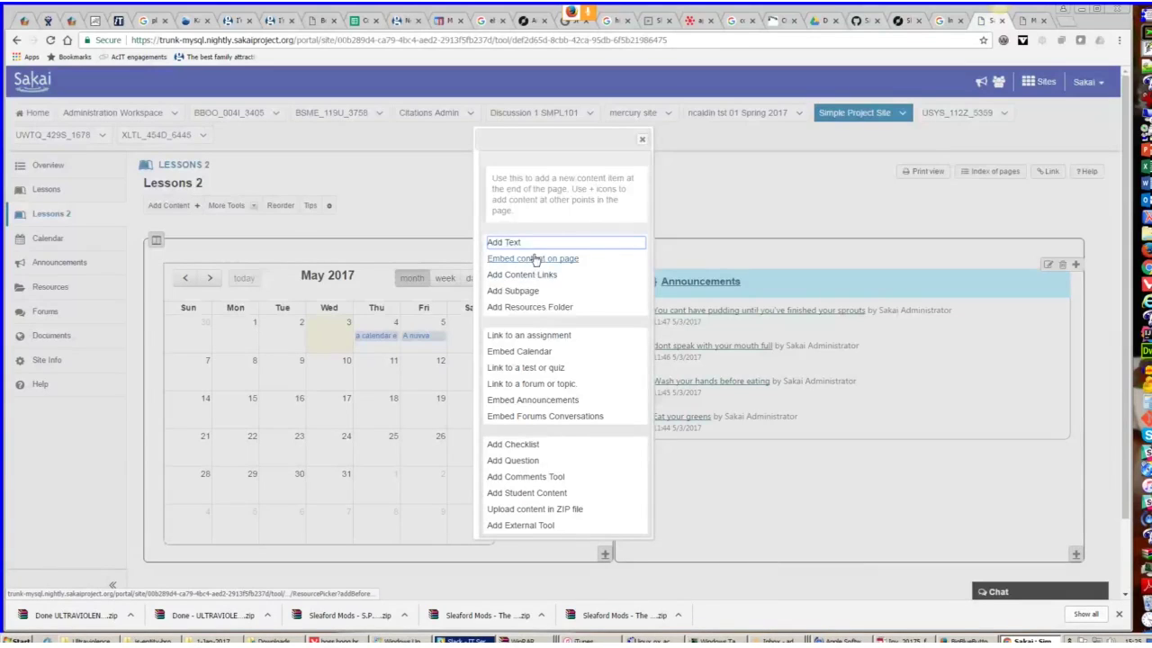
left_click(544, 307)
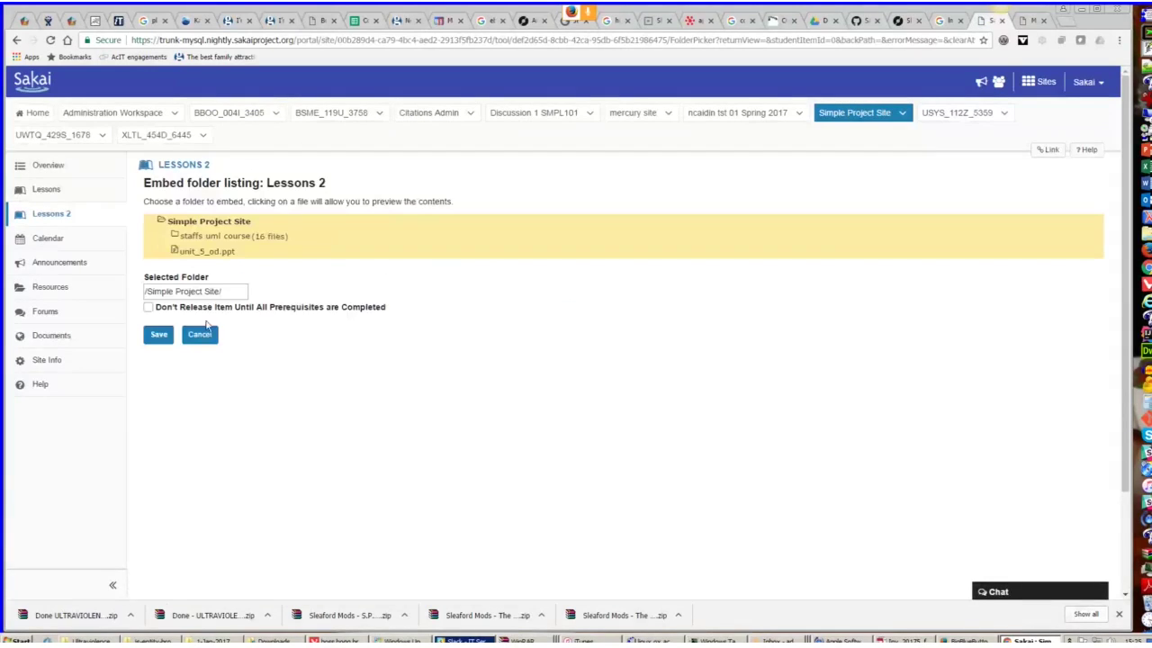
left_click(198, 237)
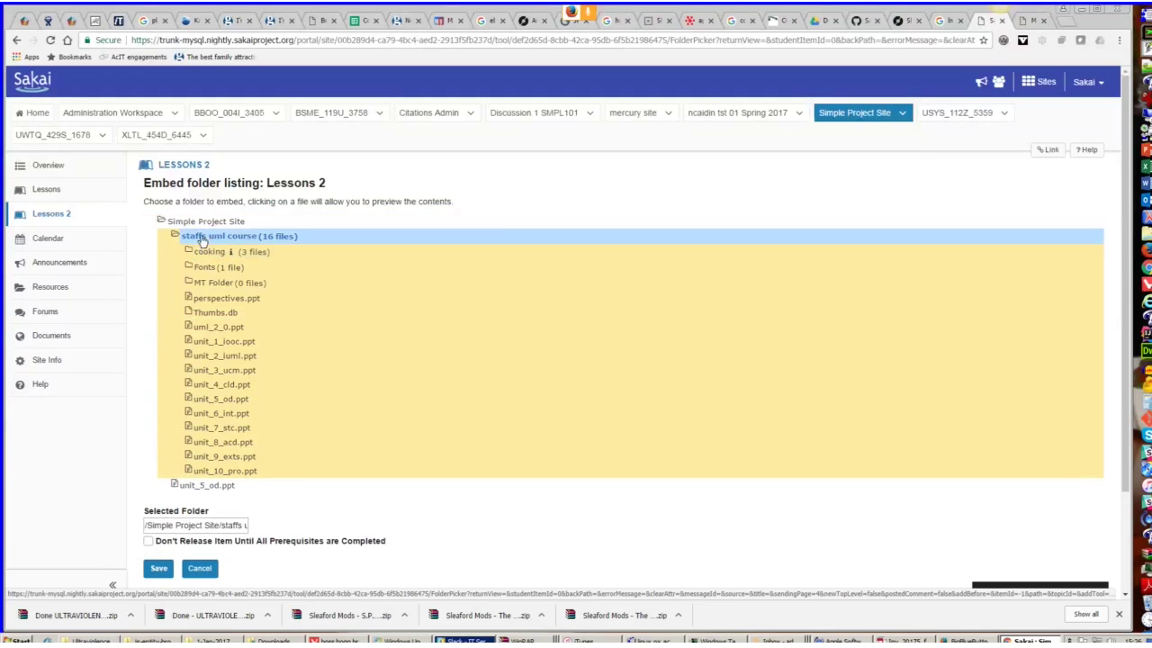
left_click(159, 568)
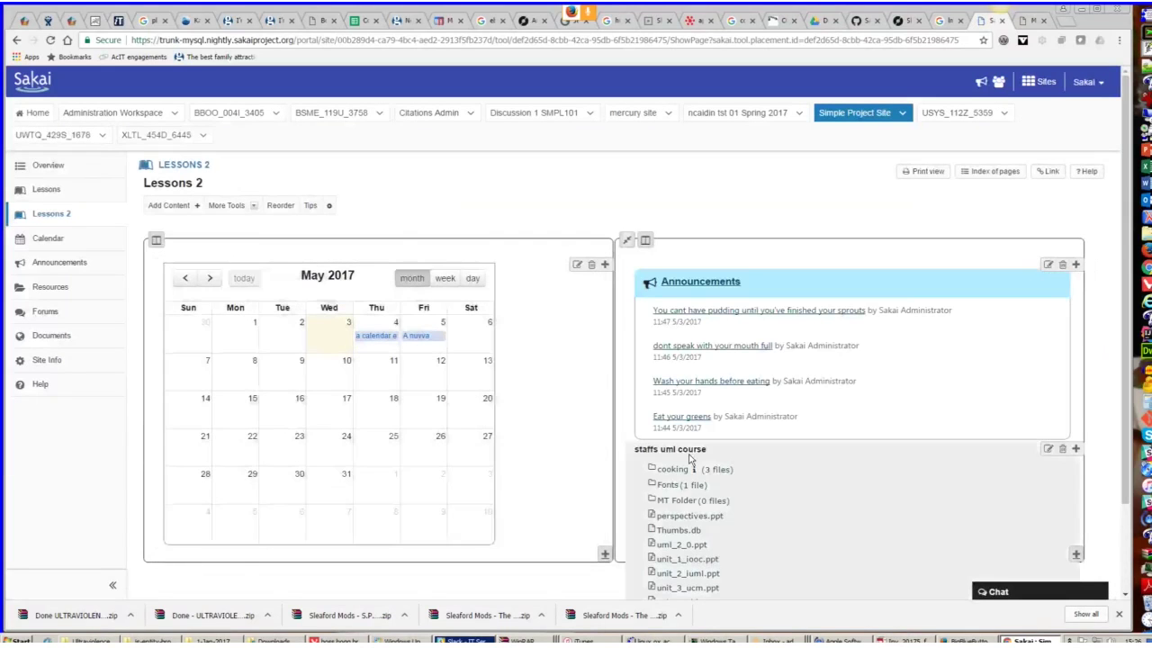
scroll(734, 498, "down", 2)
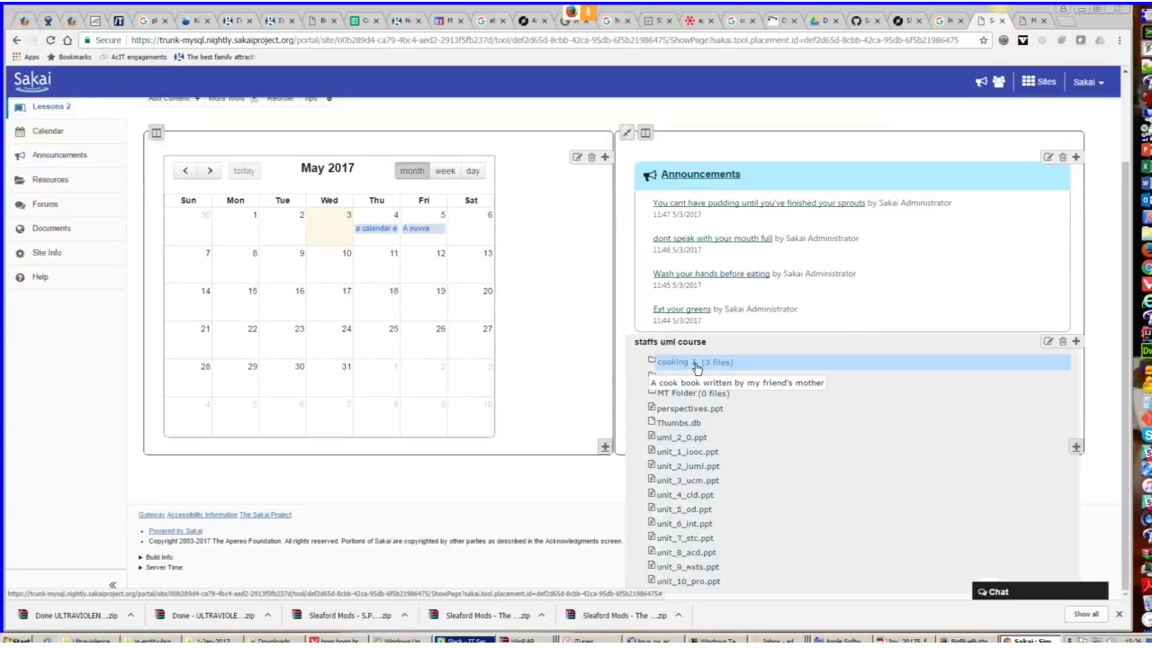
Expand the cooking folder in the listing, then delete the embedded folder listing.
left_click(695, 366)
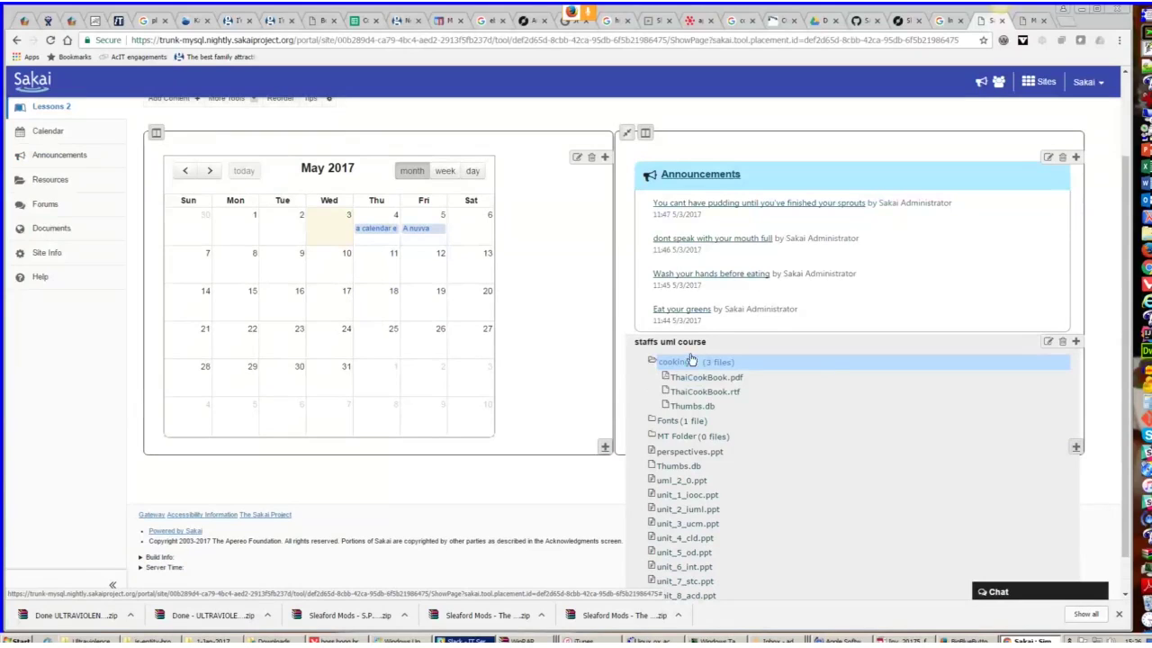
mouse_move(695, 365)
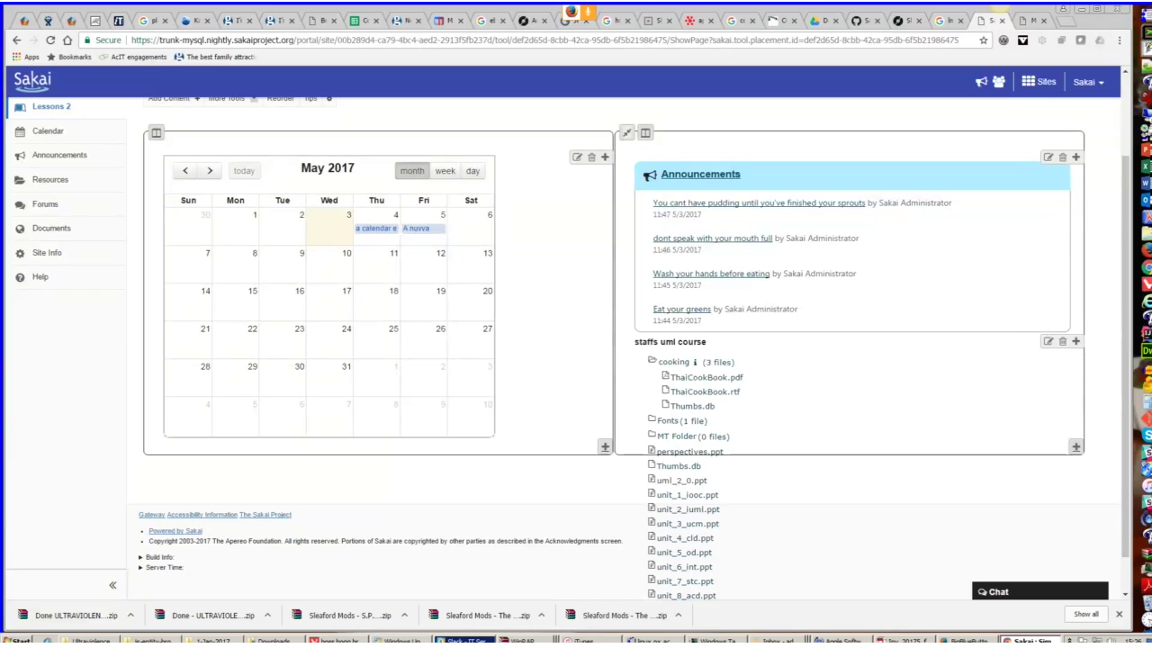
left_click(1062, 342)
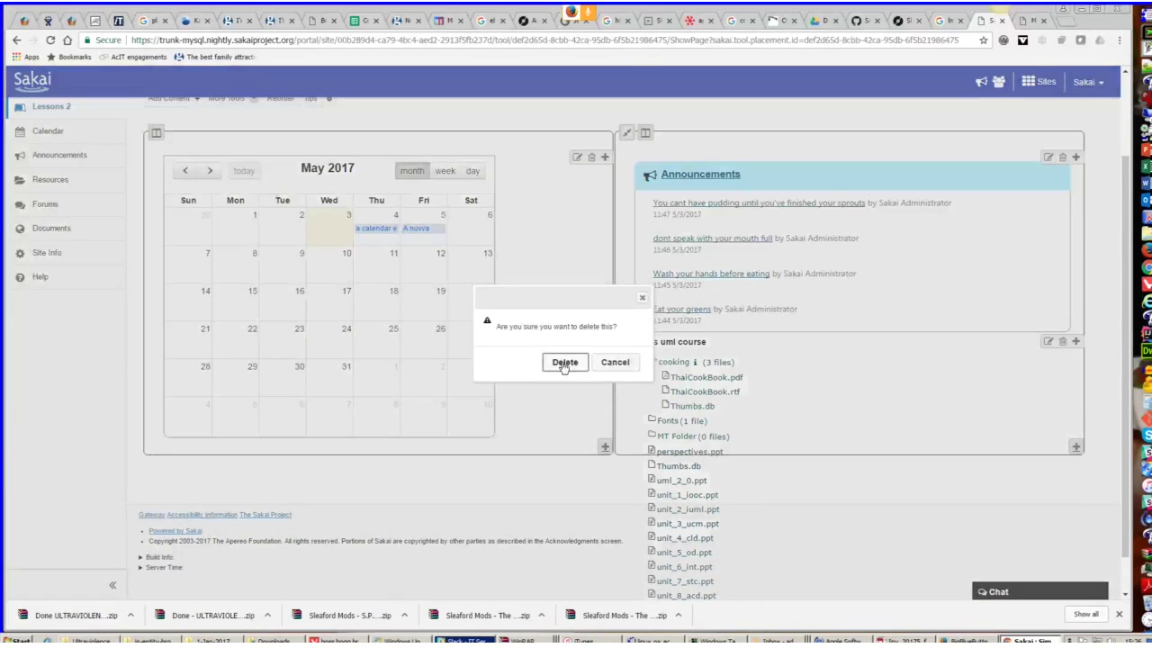
left_click(564, 363)
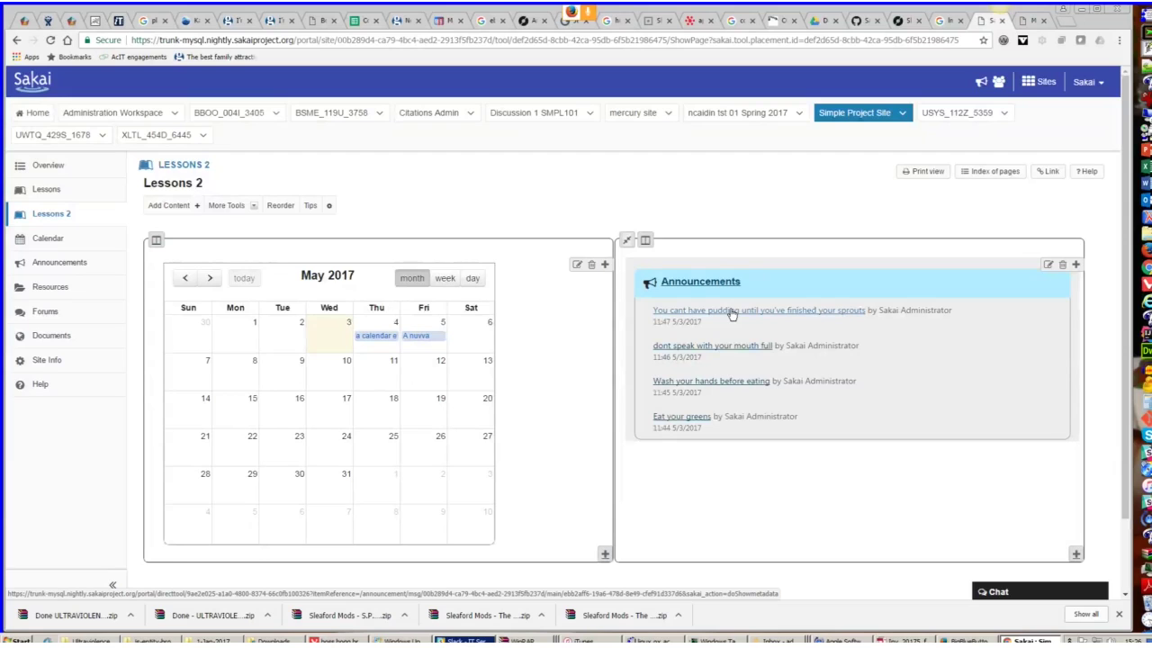
Read the full pudding announcement, then return to the Lessons 2 page.
left_click(731, 313)
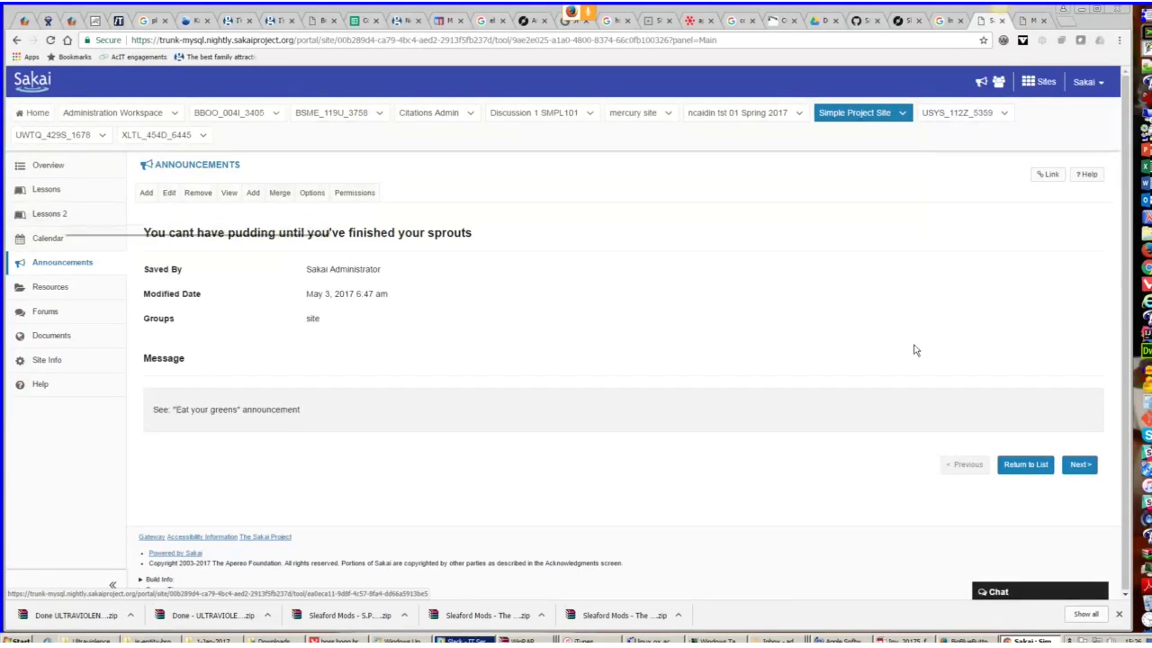
left_click(1029, 467)
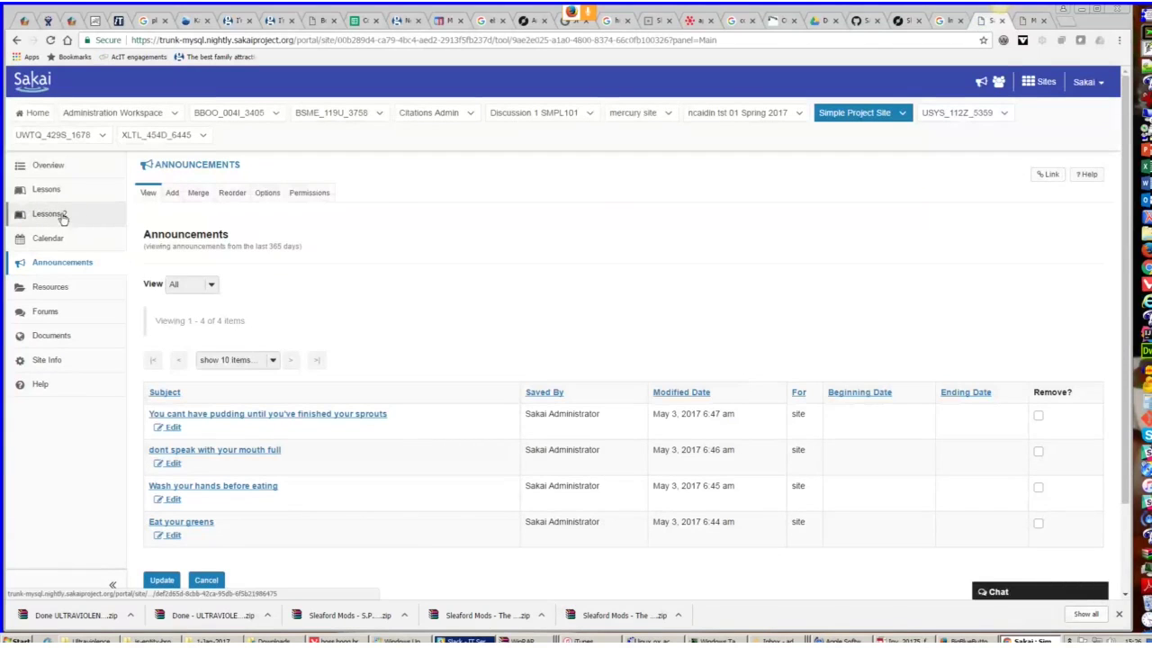
left_click(62, 217)
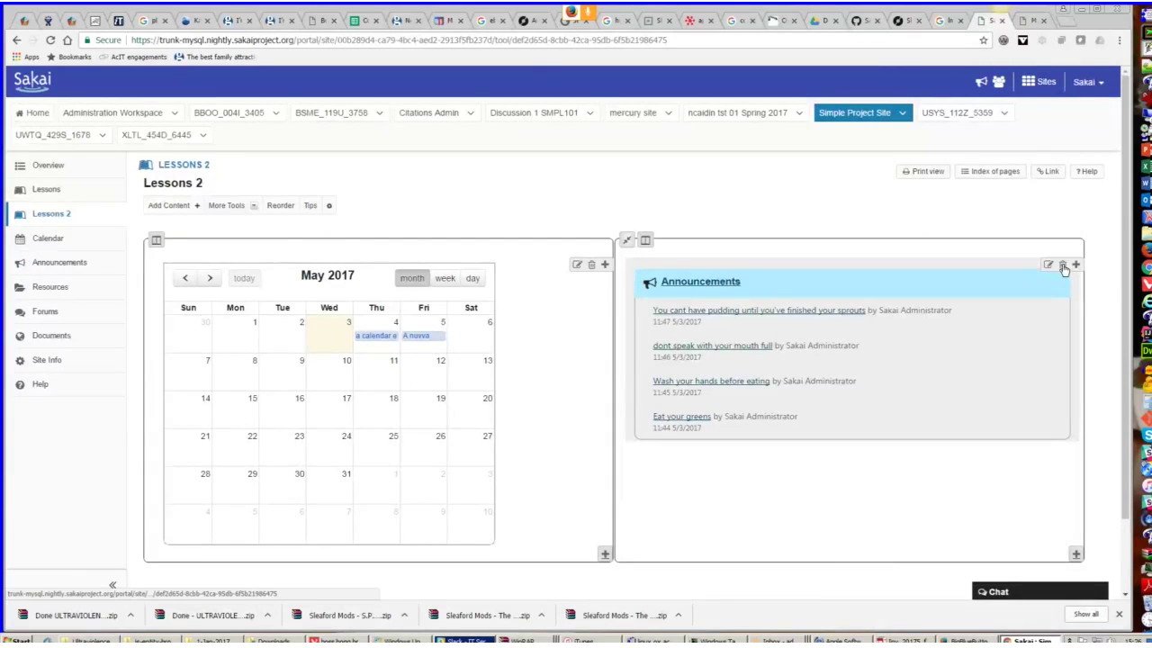
Delete the embedded Announcements block from Lessons 2's right column.
left_click(1063, 266)
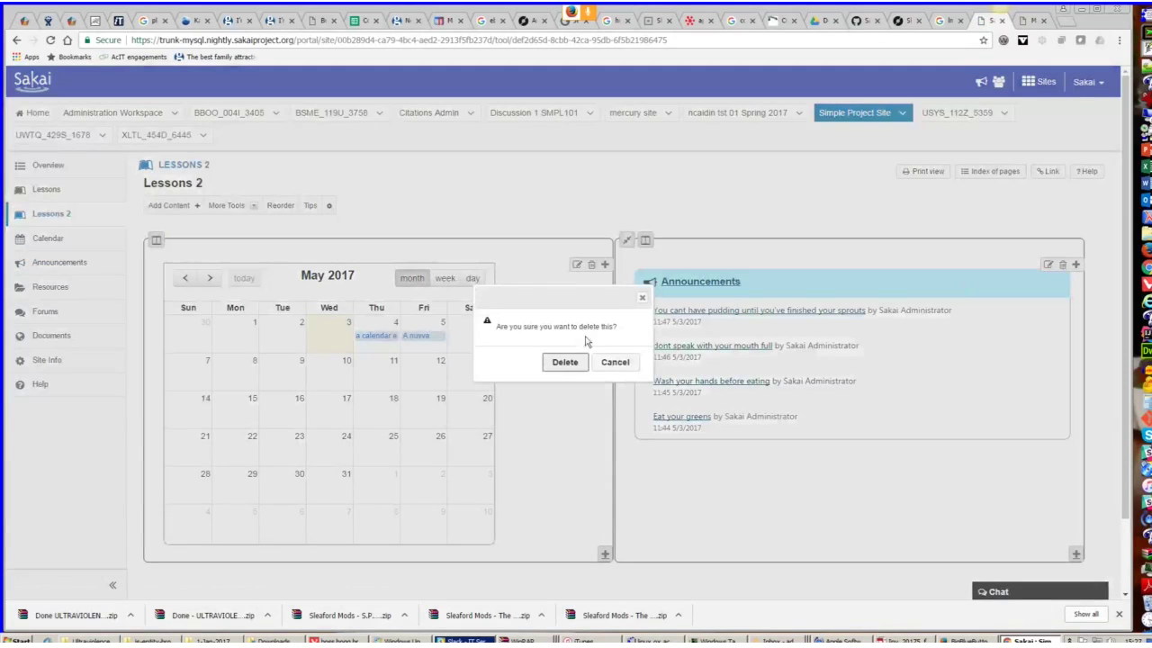
left_click(565, 361)
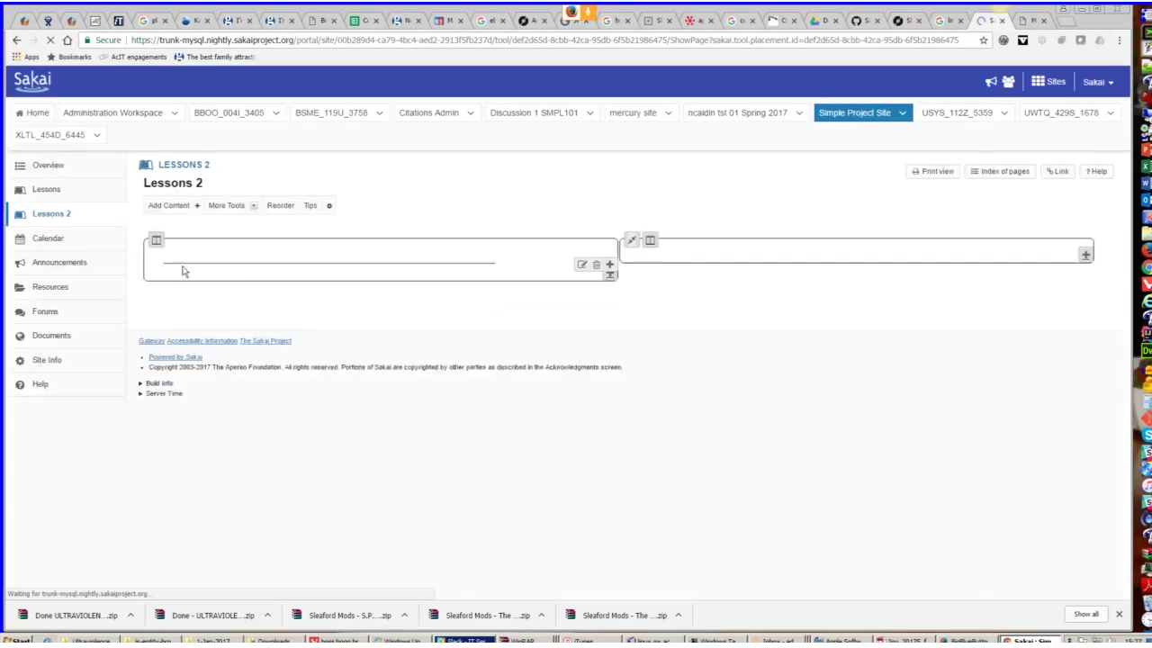
left_click(196, 206)
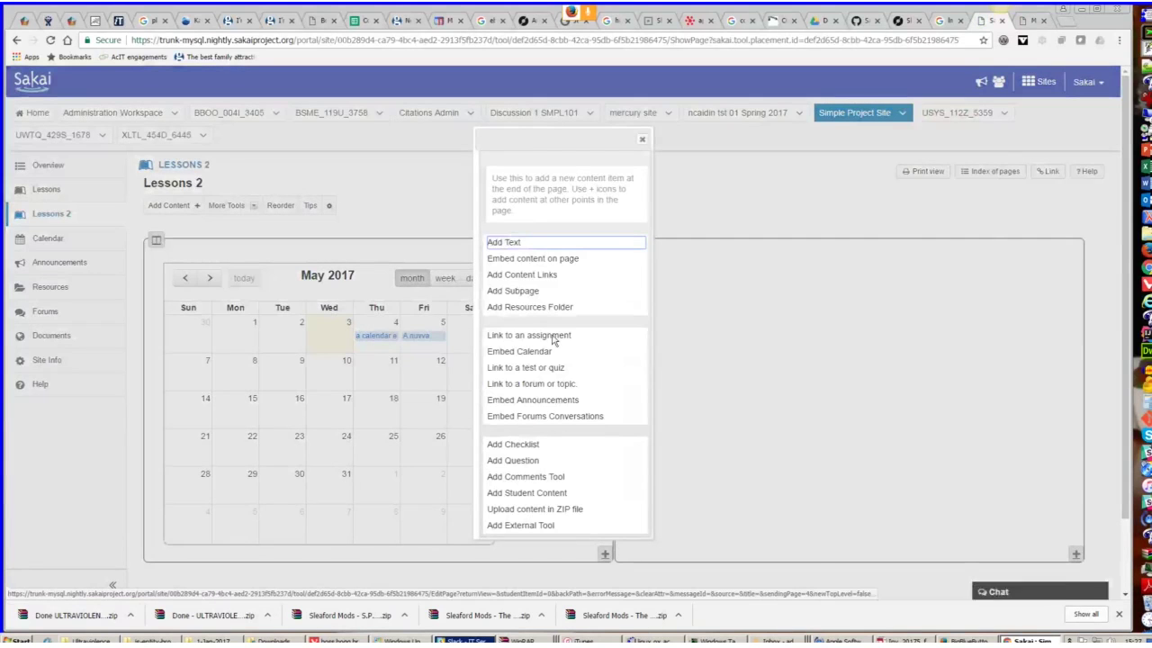
Add a 'Latest forum posts' embed showing 5 conversations to Lessons 2's right column.
left_click(546, 418)
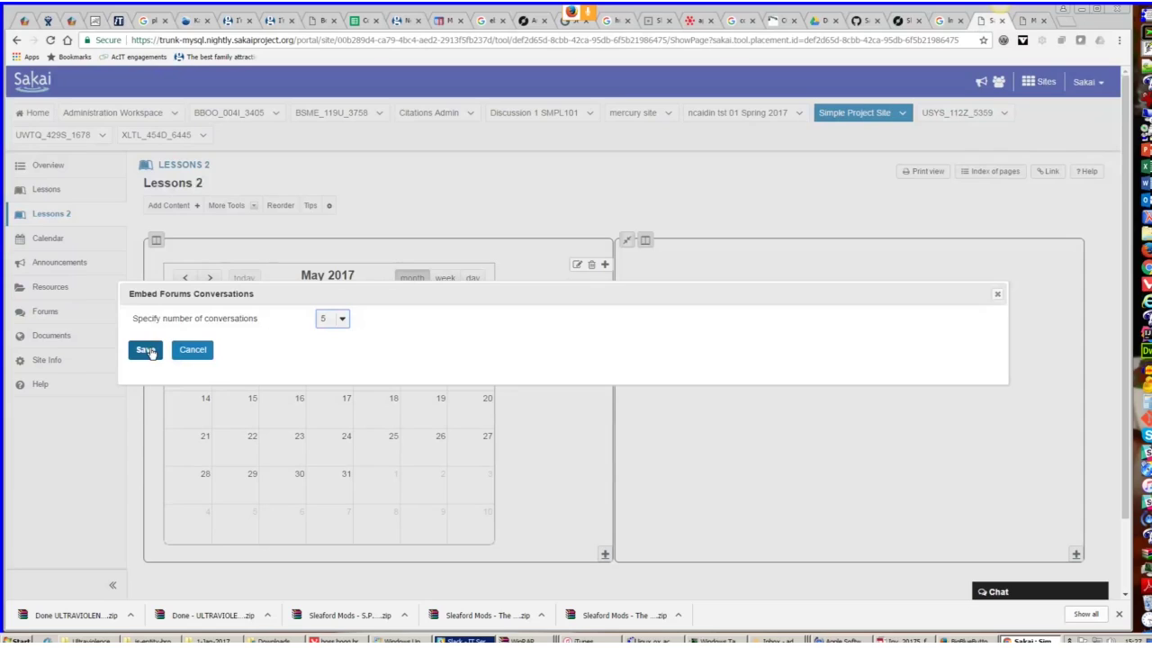
left_click(145, 350)
left_click(142, 353)
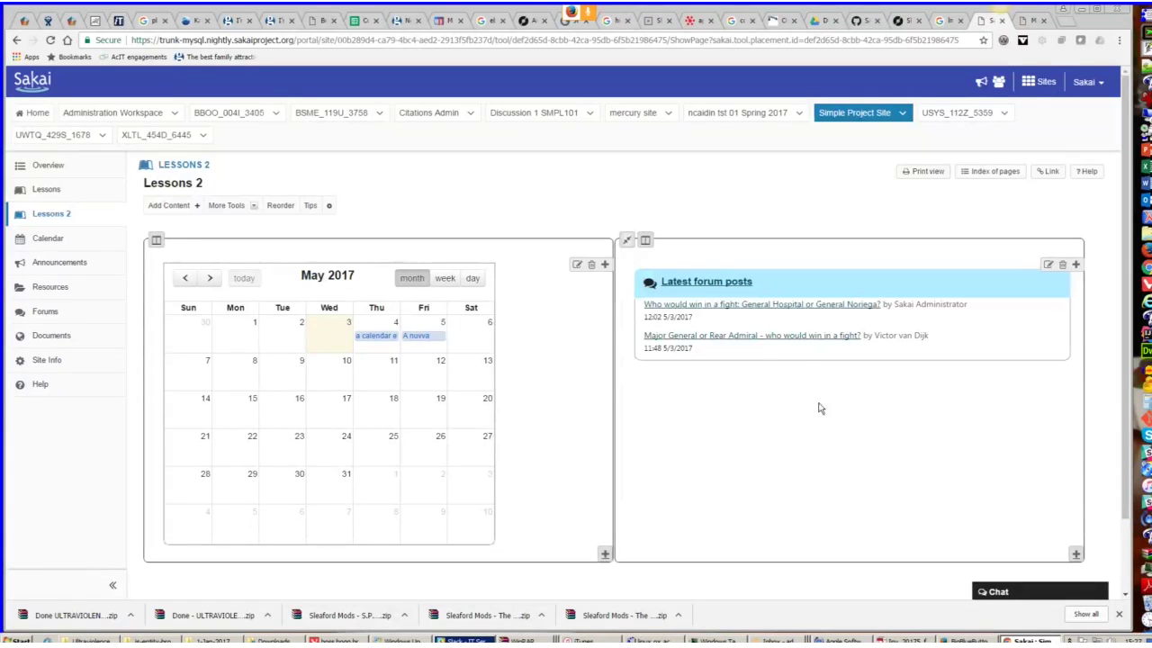
left_click(761, 338)
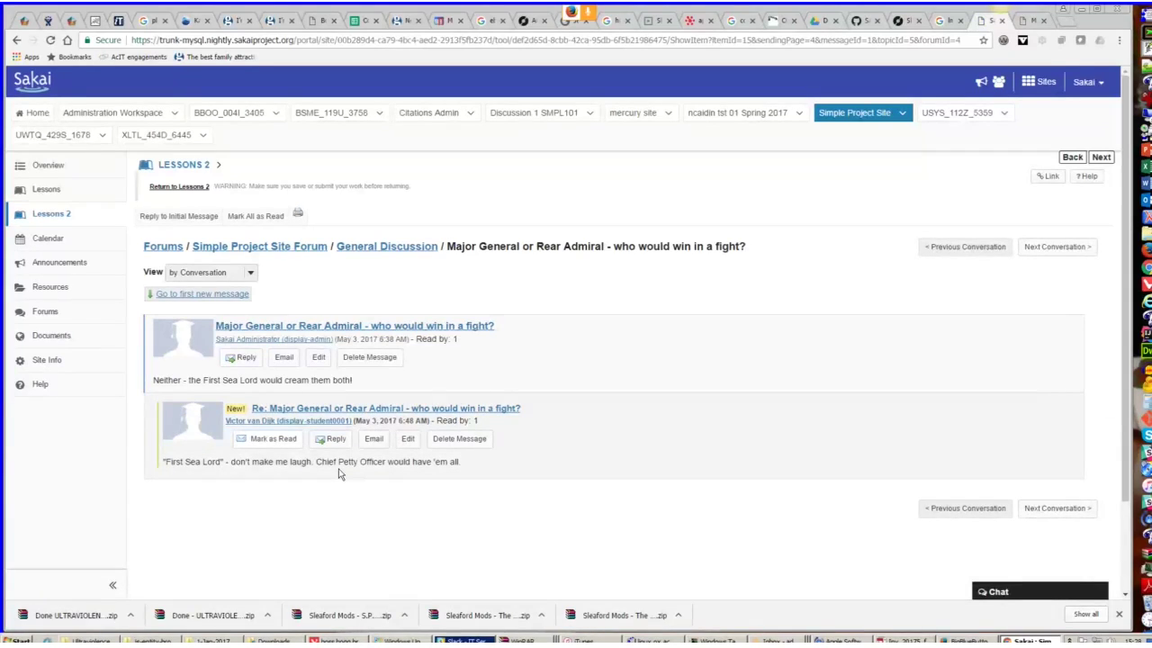
left_click(187, 188)
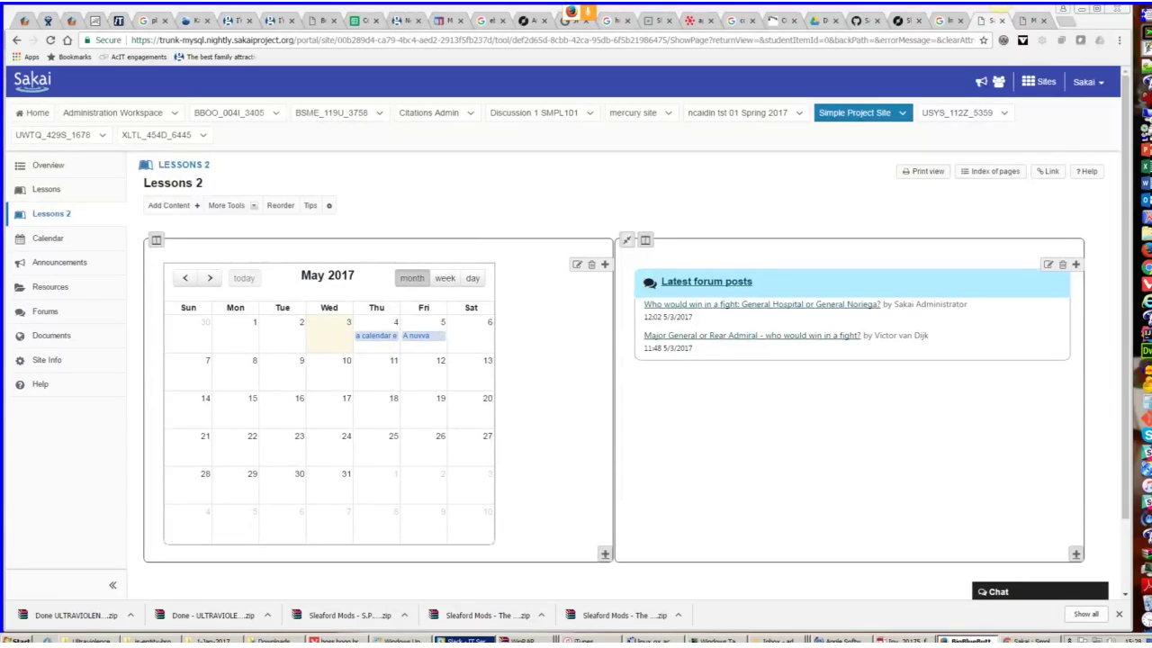
left_click(1047, 266)
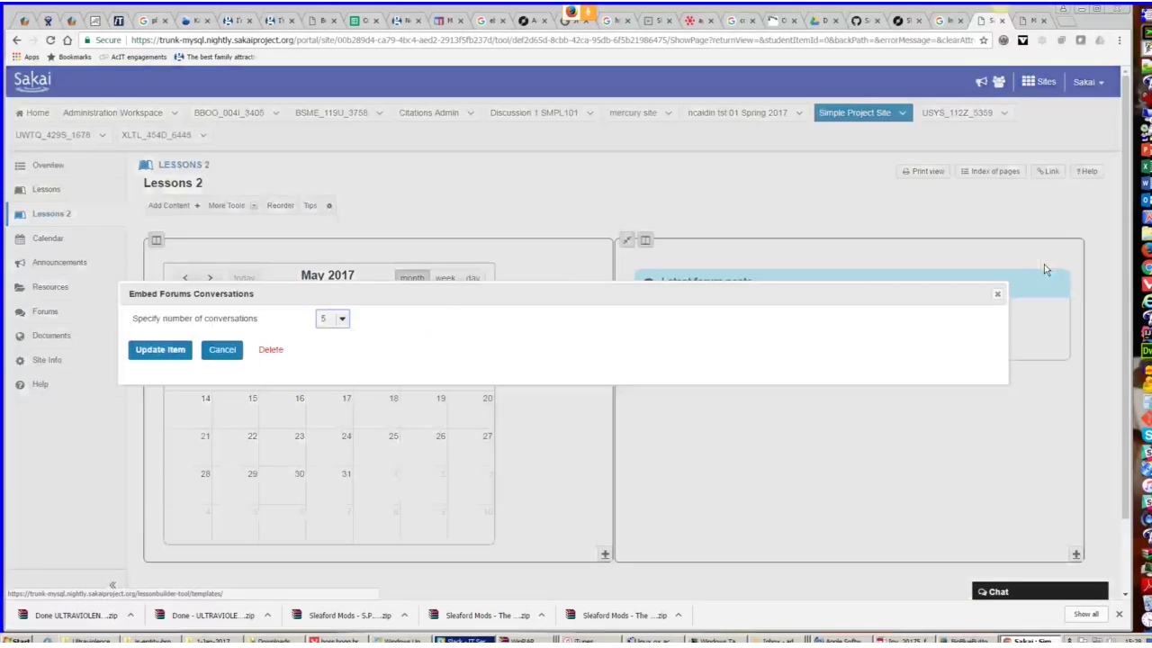
left_click(343, 321)
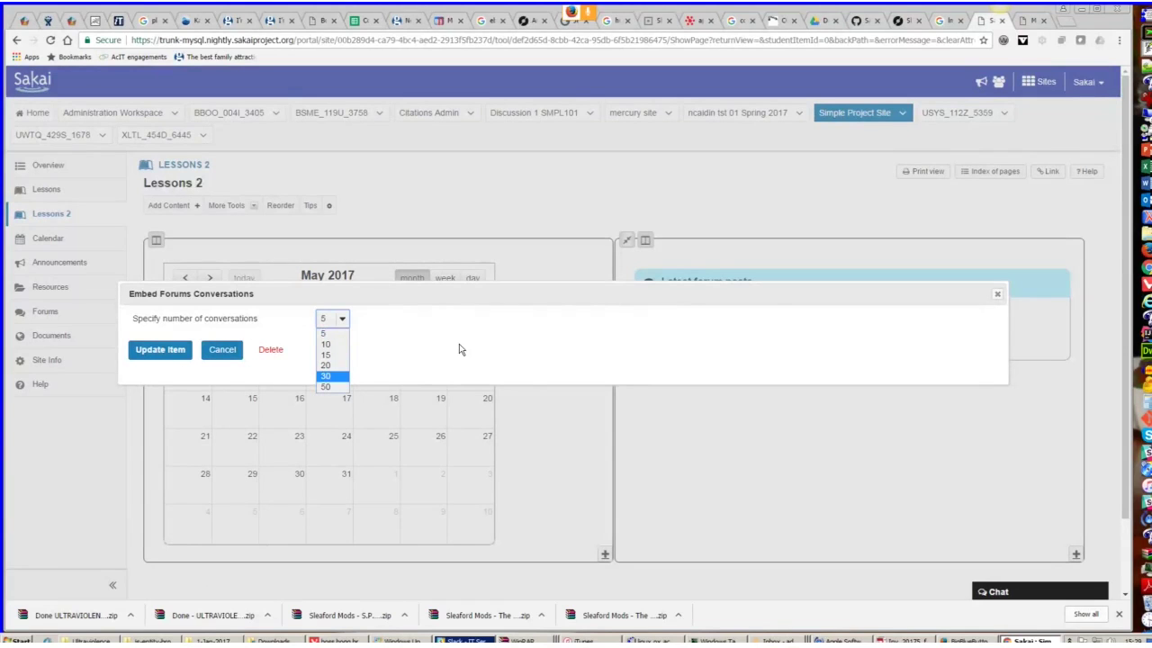
left_click(699, 440)
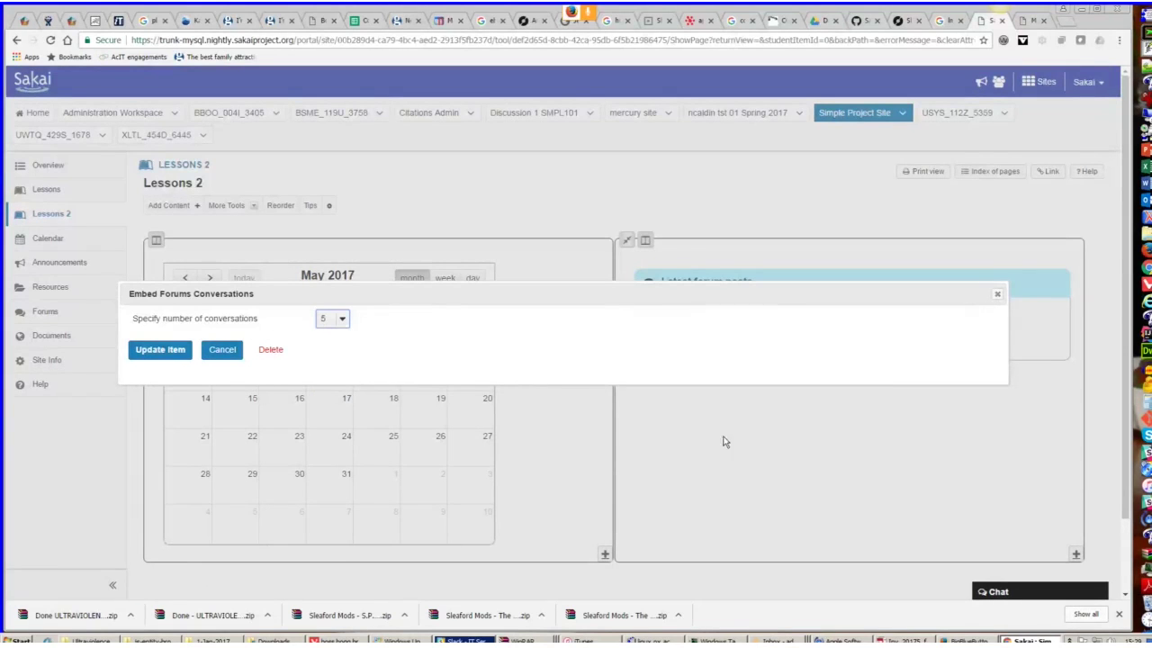
left_click(997, 294)
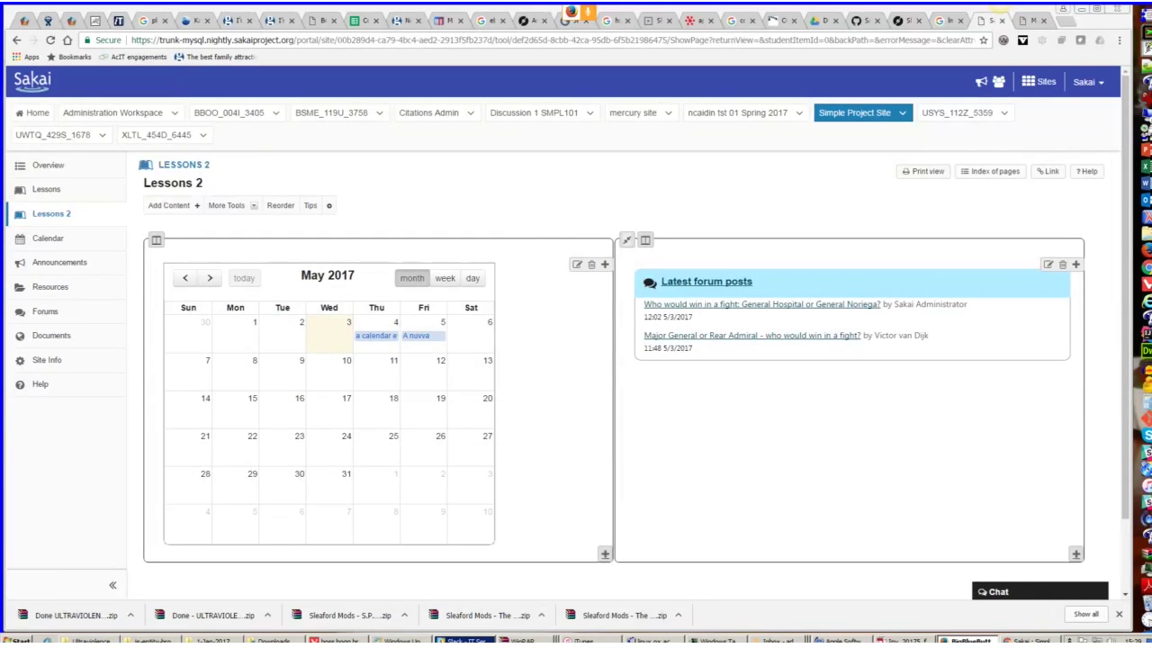
Delete the Latest forum posts block and the May 2017 calendar embed, confirming each.
left_click(1062, 265)
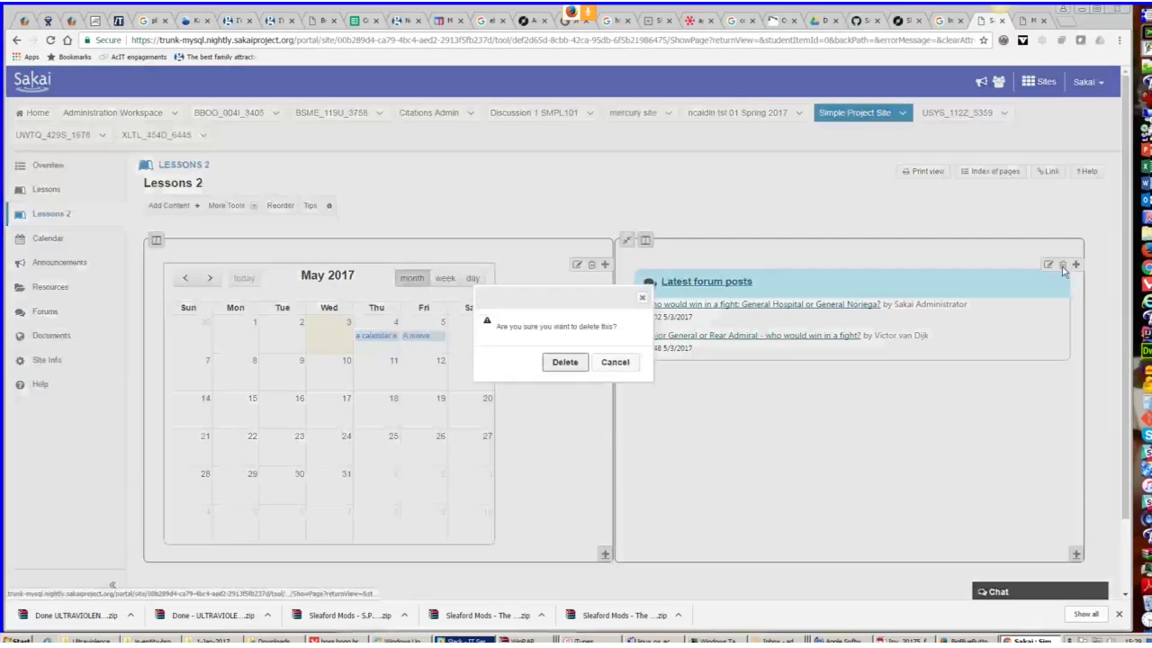
left_click(560, 363)
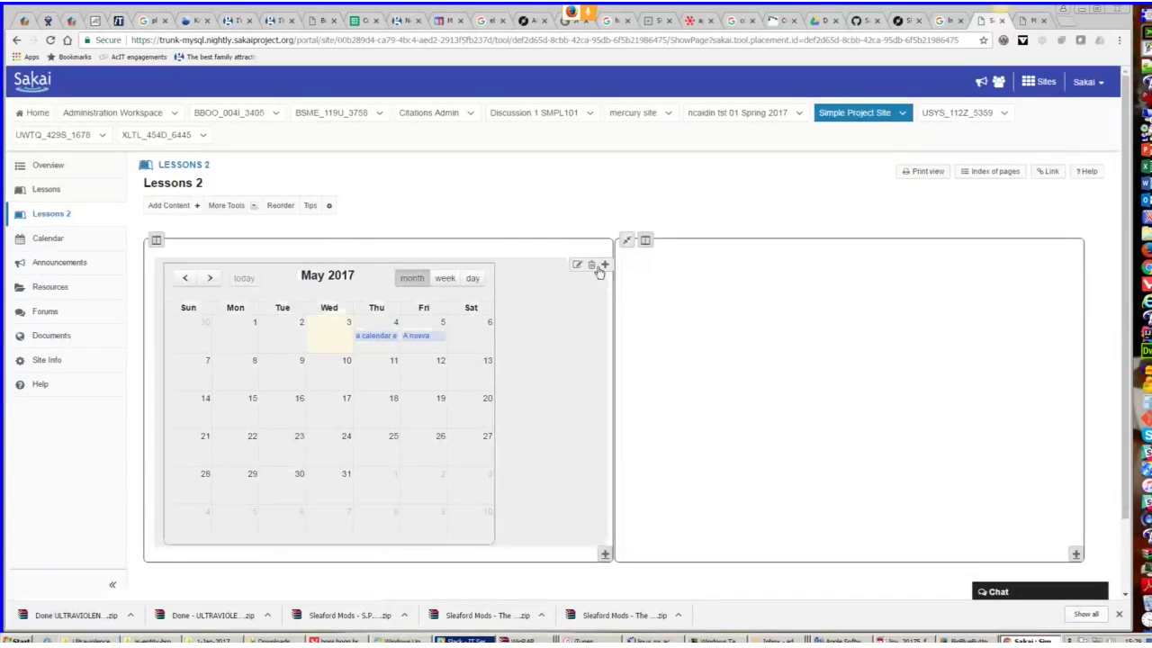
left_click(592, 264)
left_click(565, 364)
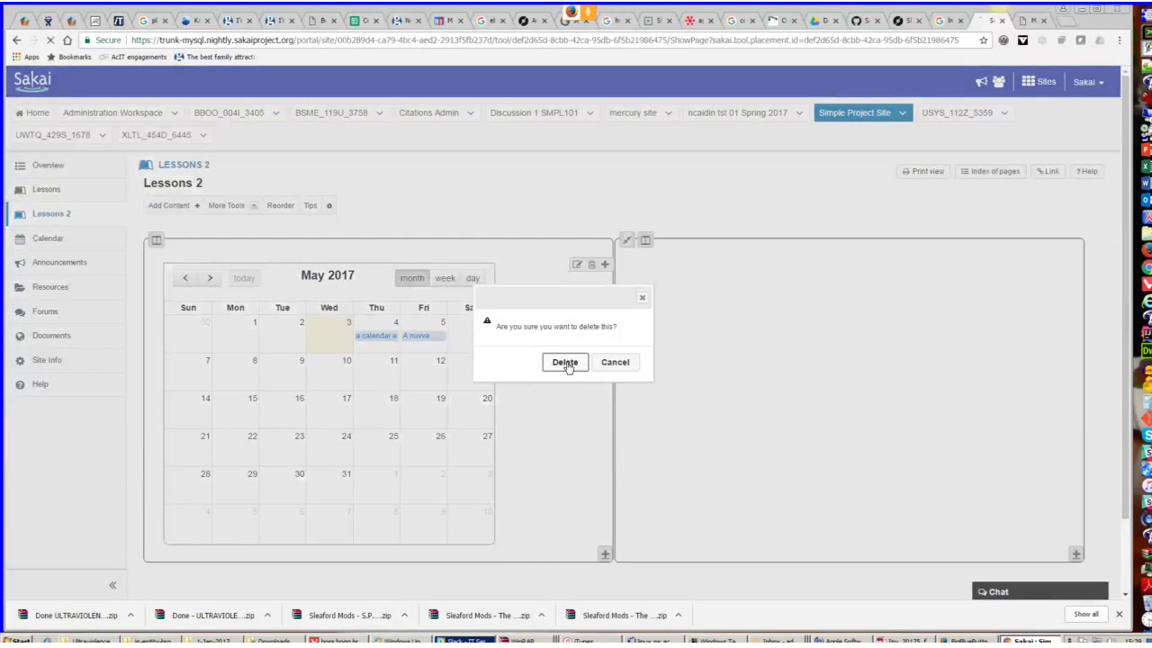
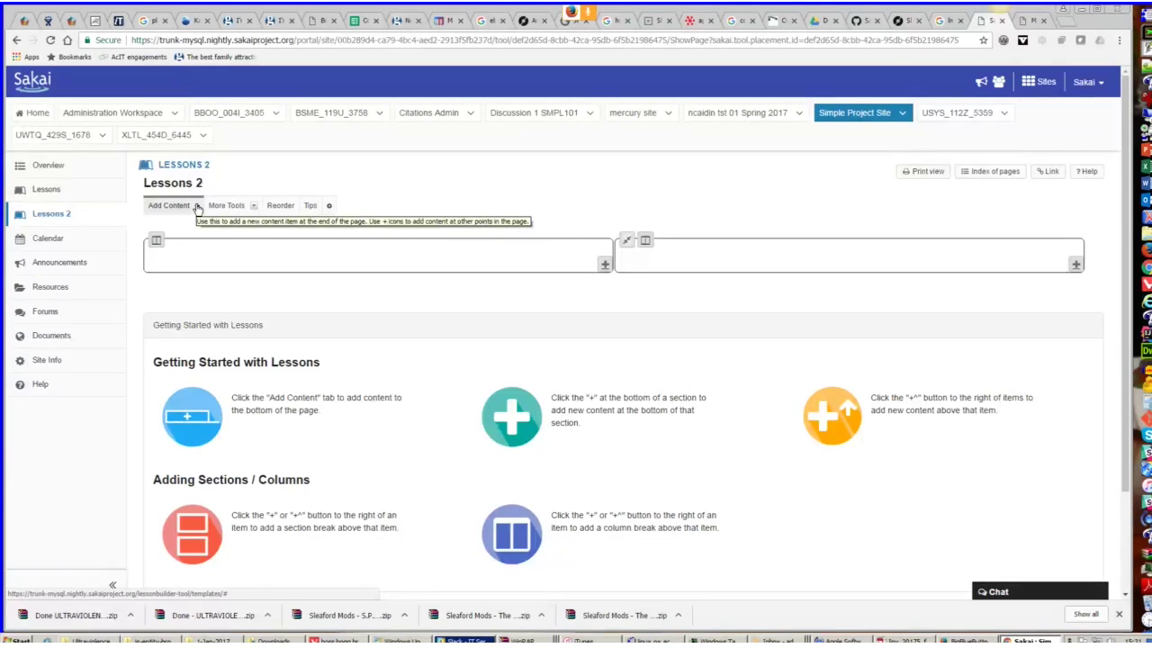
Create a new subpage in Lessons 2 titled 'Untrustworthy person's page'.
left_click(198, 208)
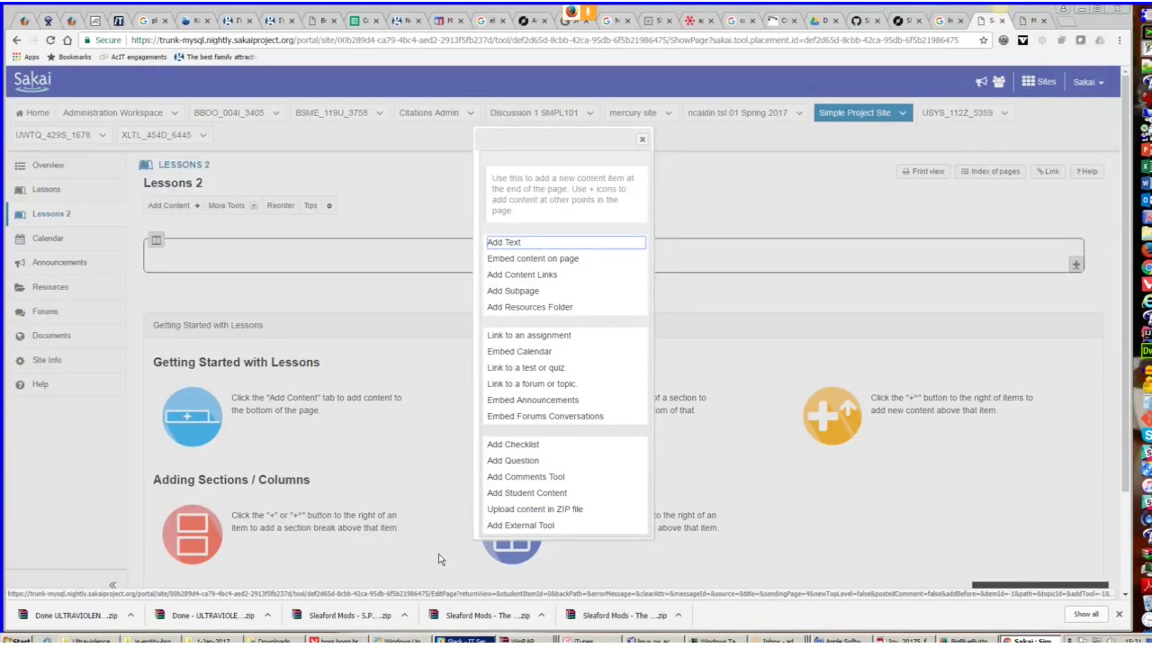
left_click(520, 293)
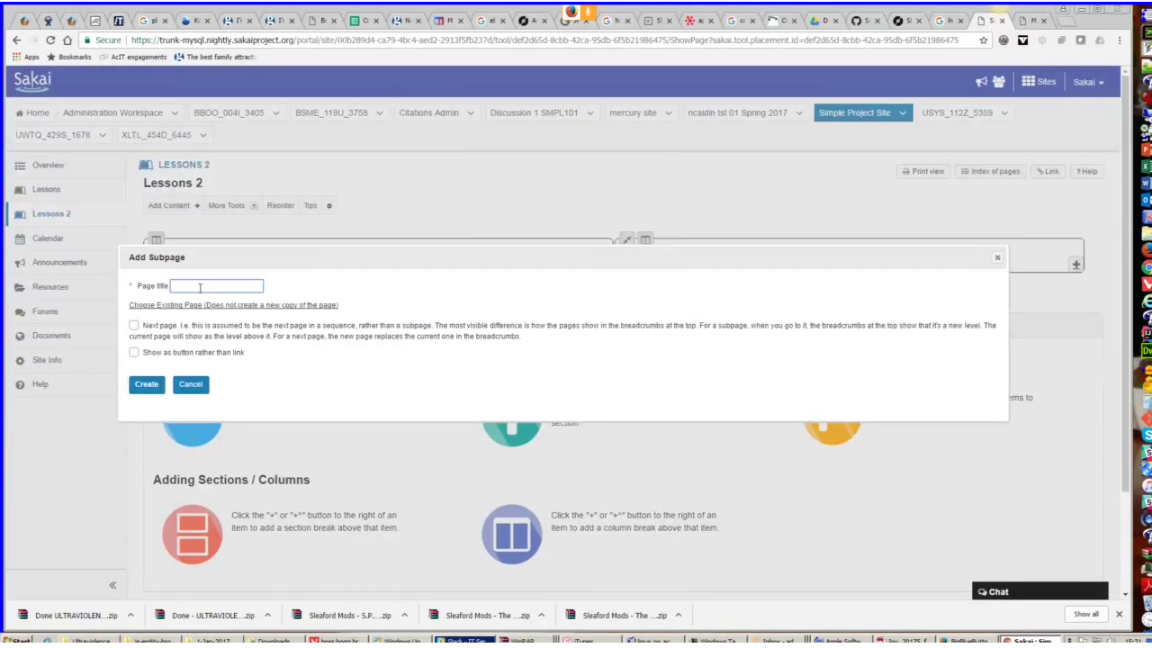
left_click(195, 284)
type("Untrustworthy person's page")
left_click(157, 385)
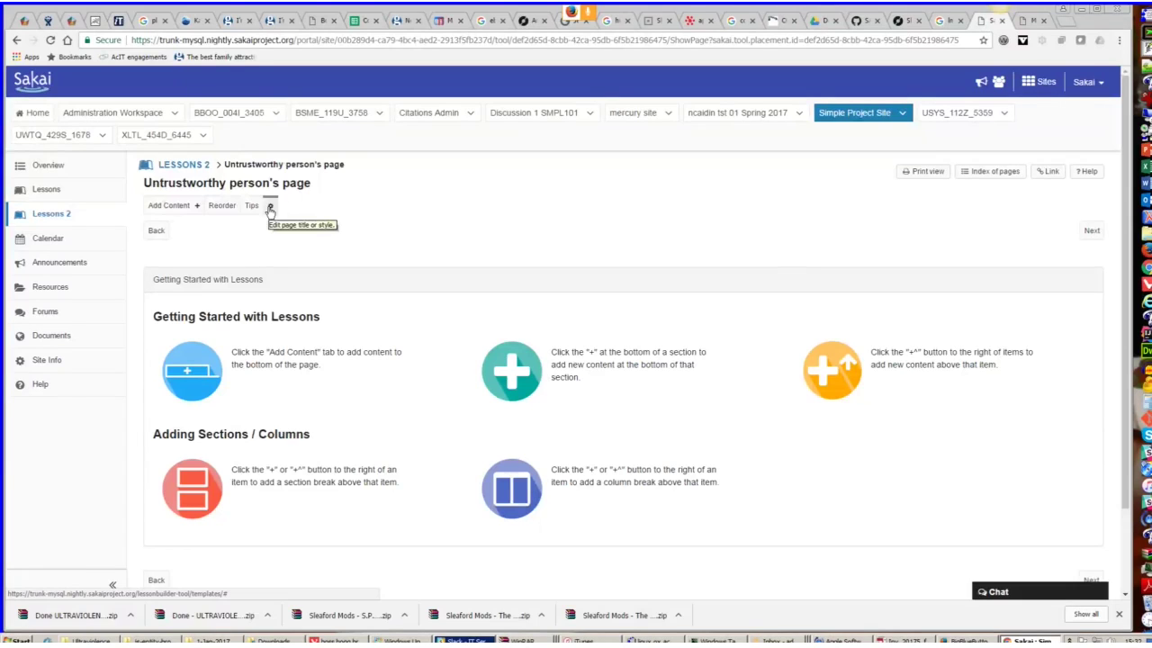
left_click(270, 209)
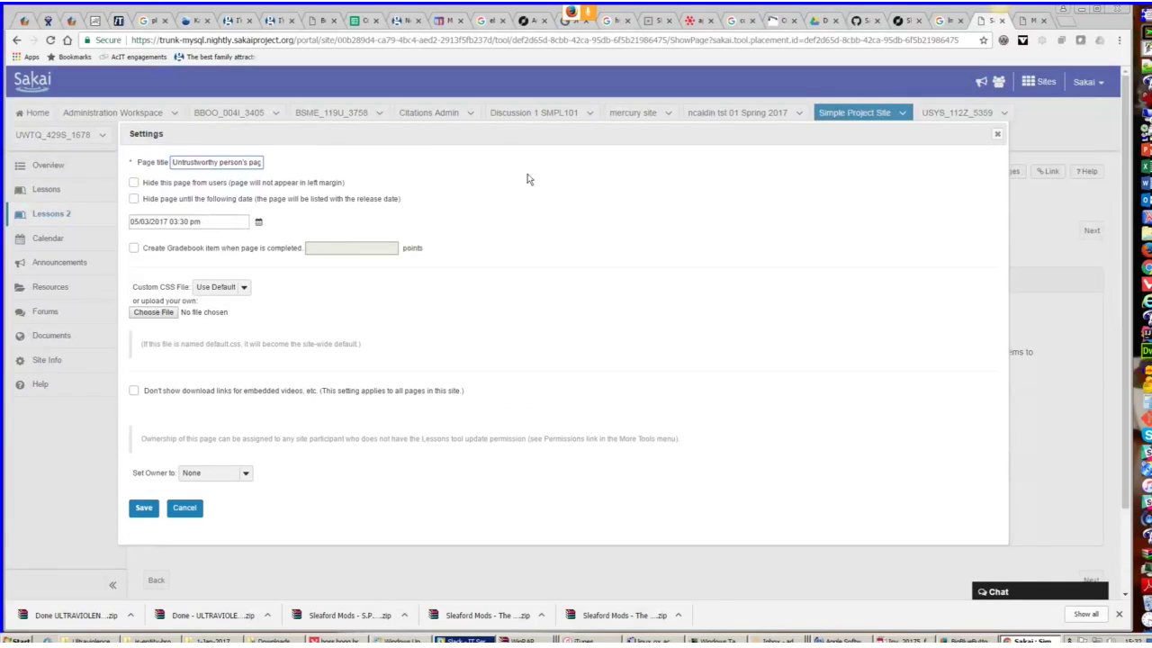
left_click(997, 136)
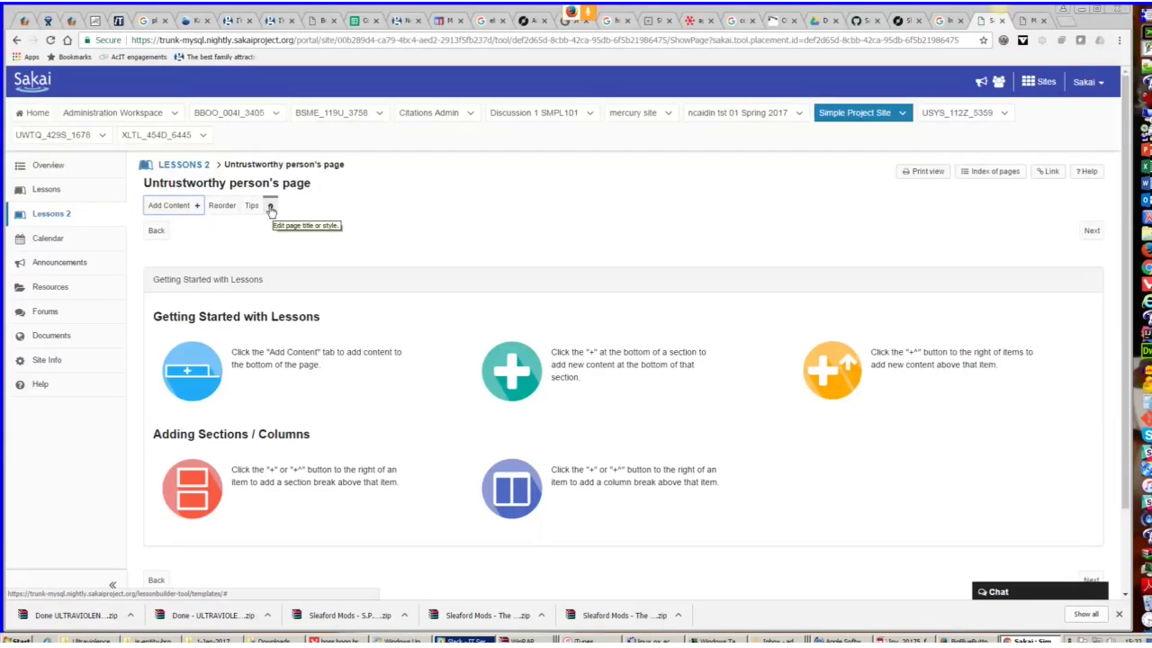
left_click(270, 207)
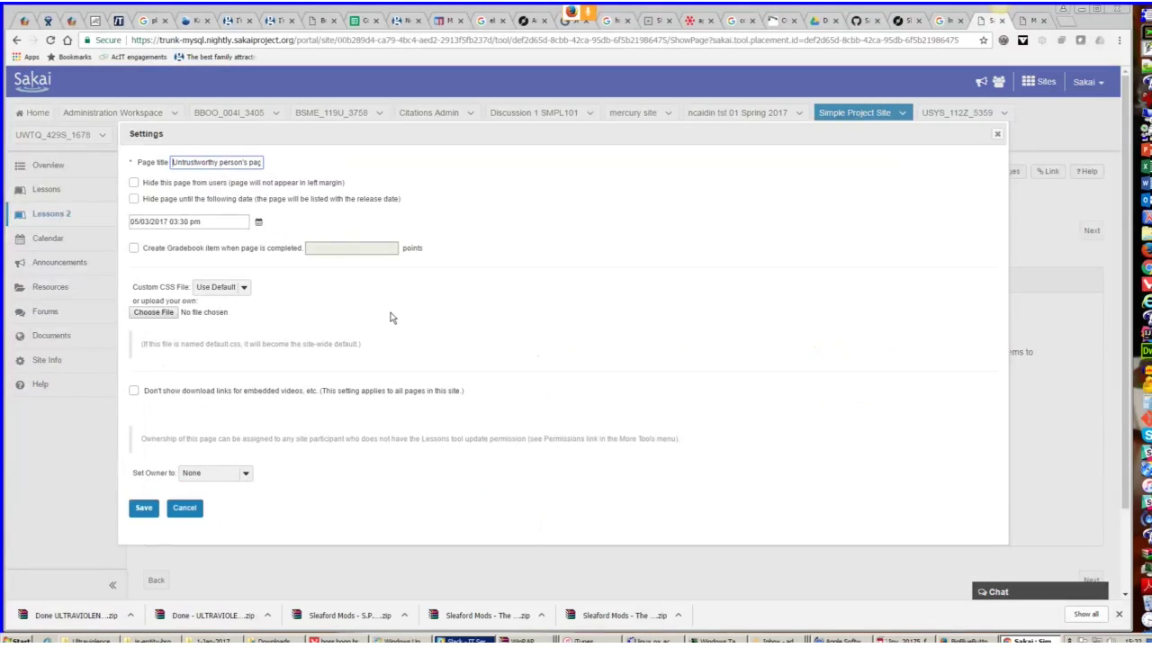
left_click(244, 474)
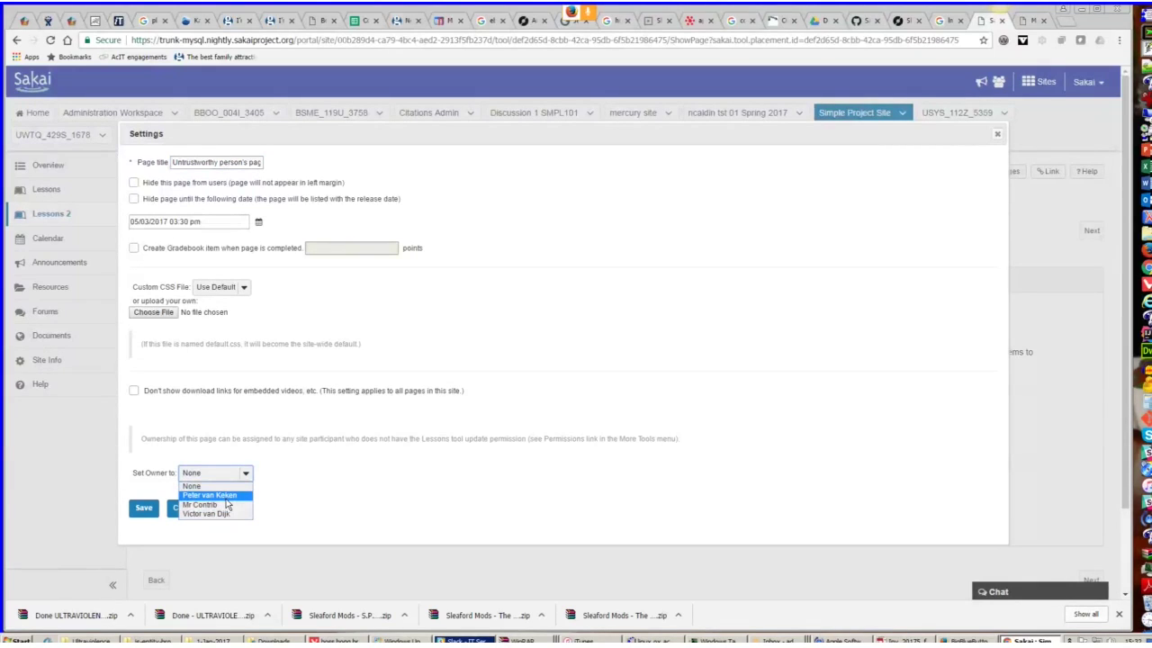
left_click(484, 425)
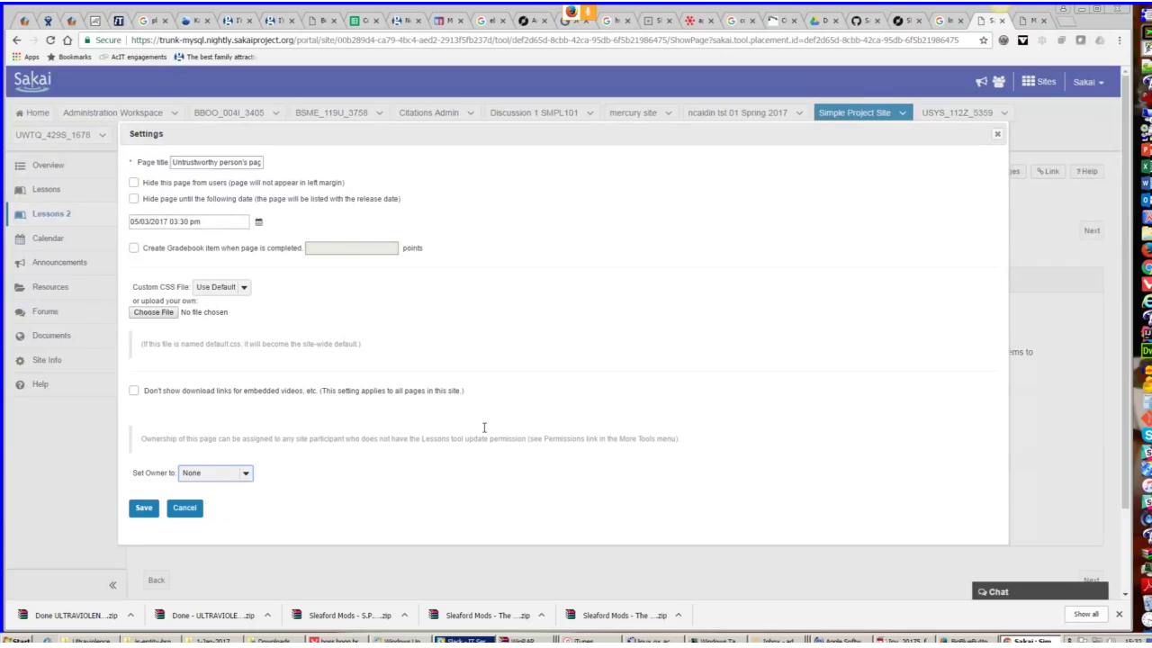
left_click(998, 135)
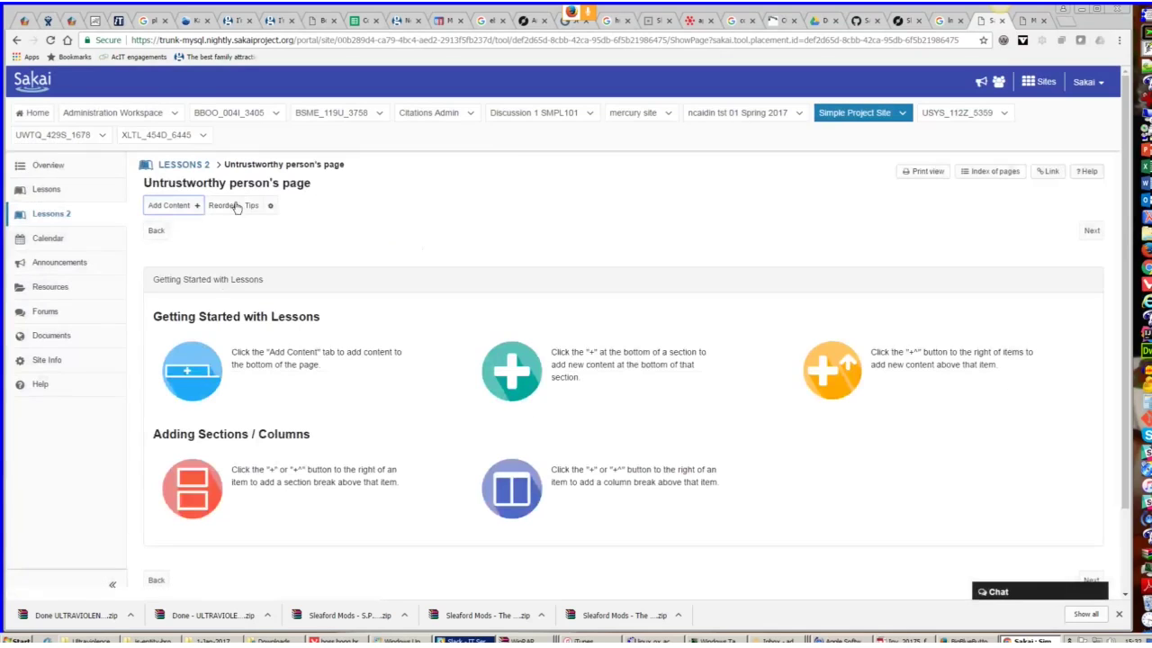
left_click(43, 361)
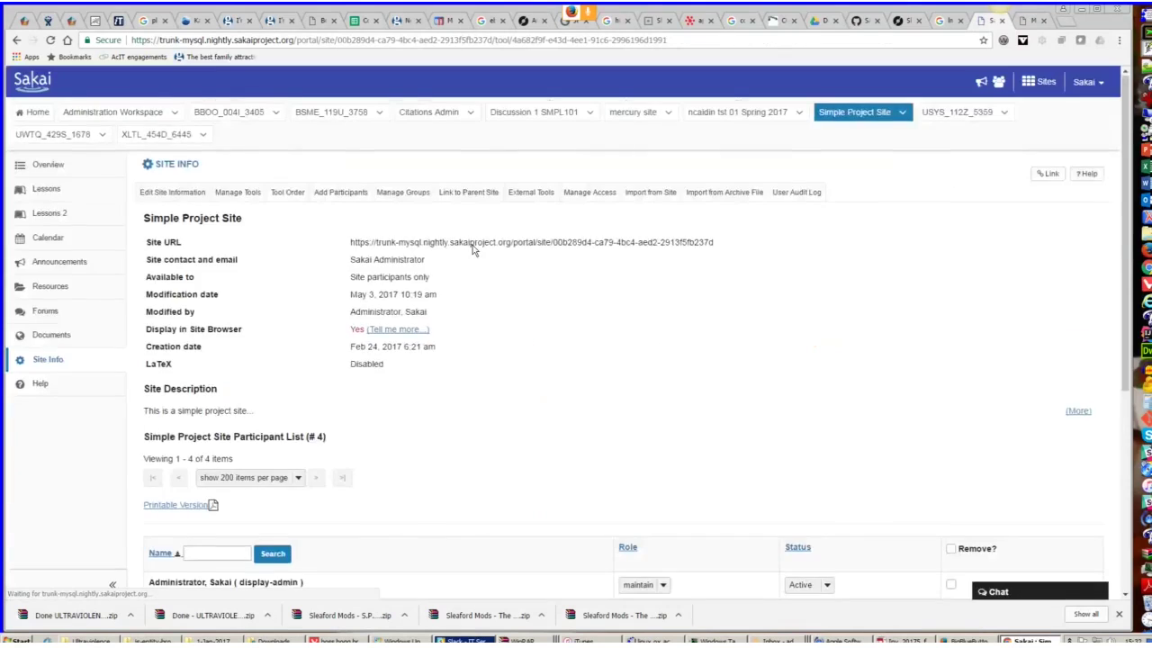
scroll(475, 251, "down", 3)
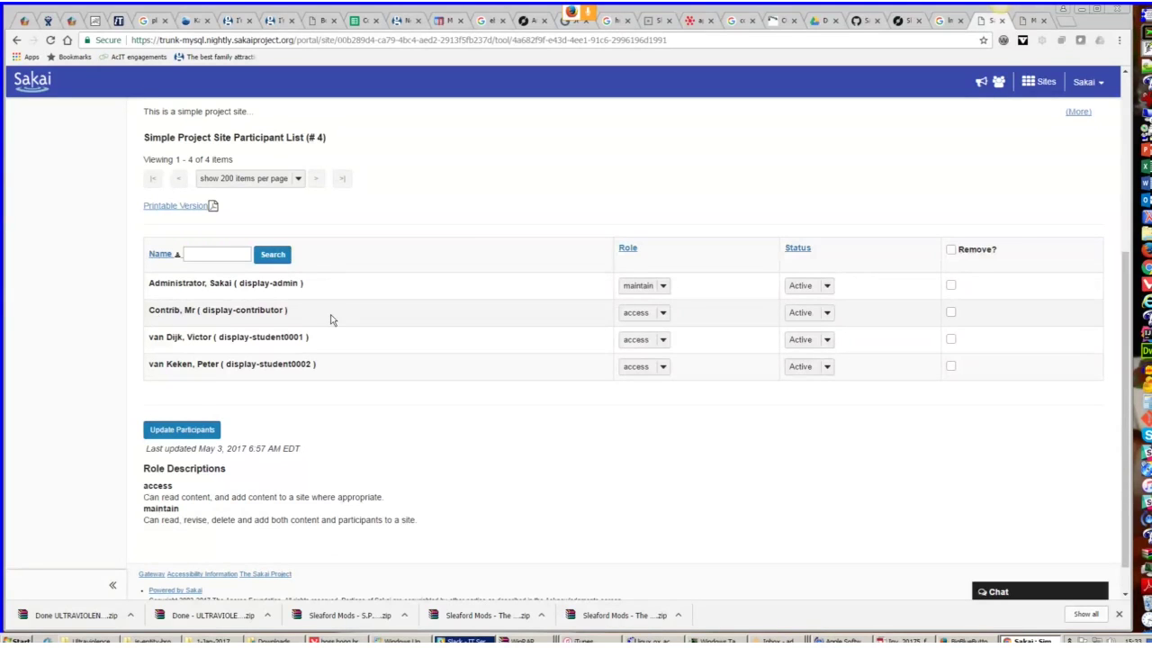
scroll(281, 338, "up", 5)
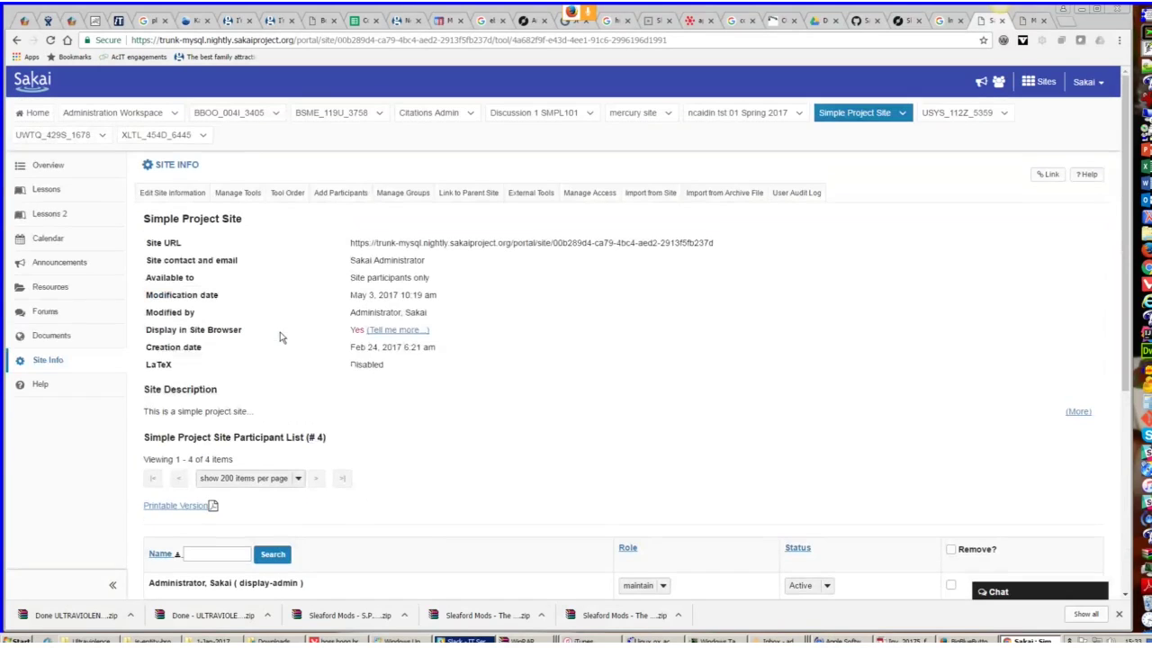
left_click(52, 215)
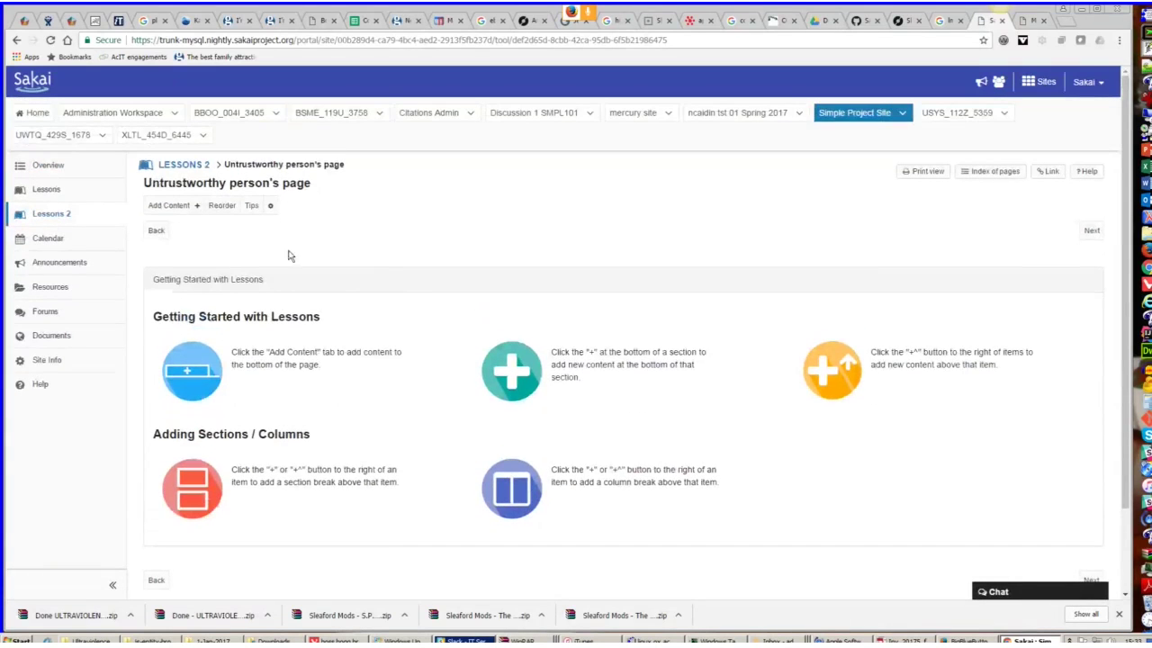
Add a text block reading 'Hello' to Untrustworthy person's page.
left_click(180, 207)
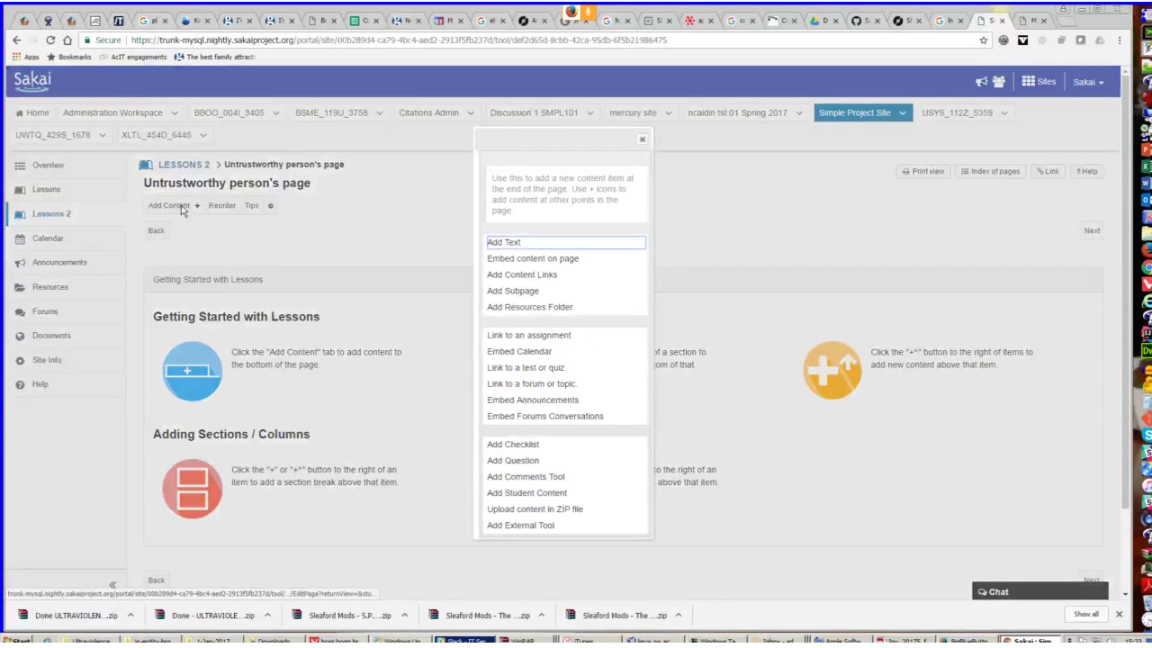
left_click(510, 243)
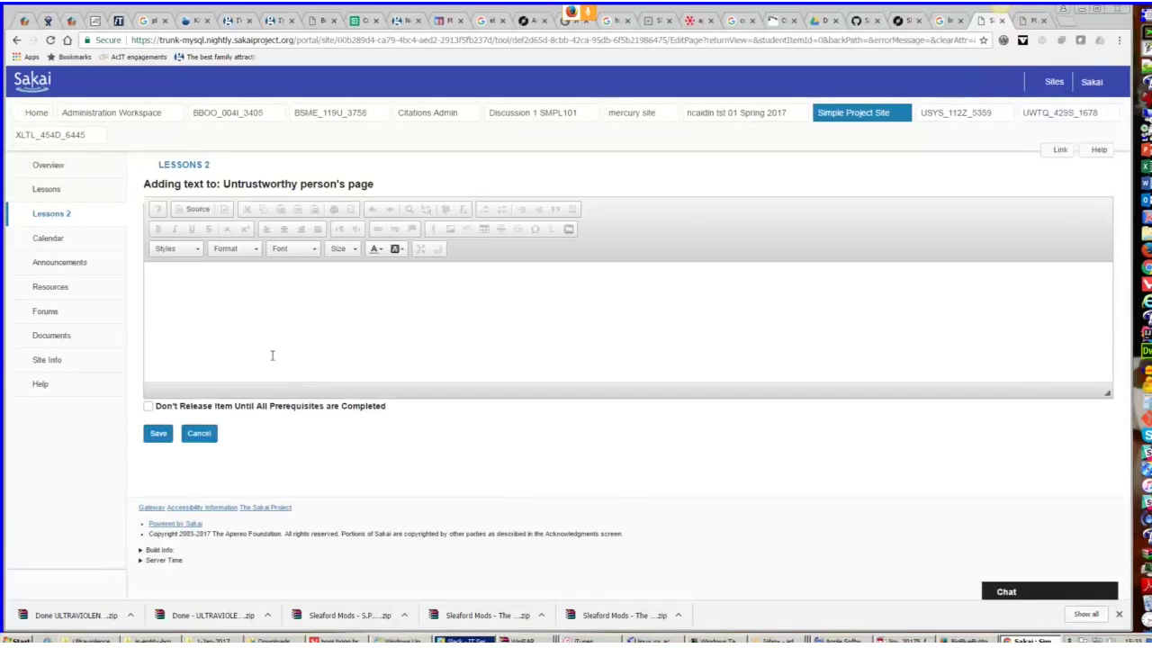
left_click(220, 303)
type("Hello")
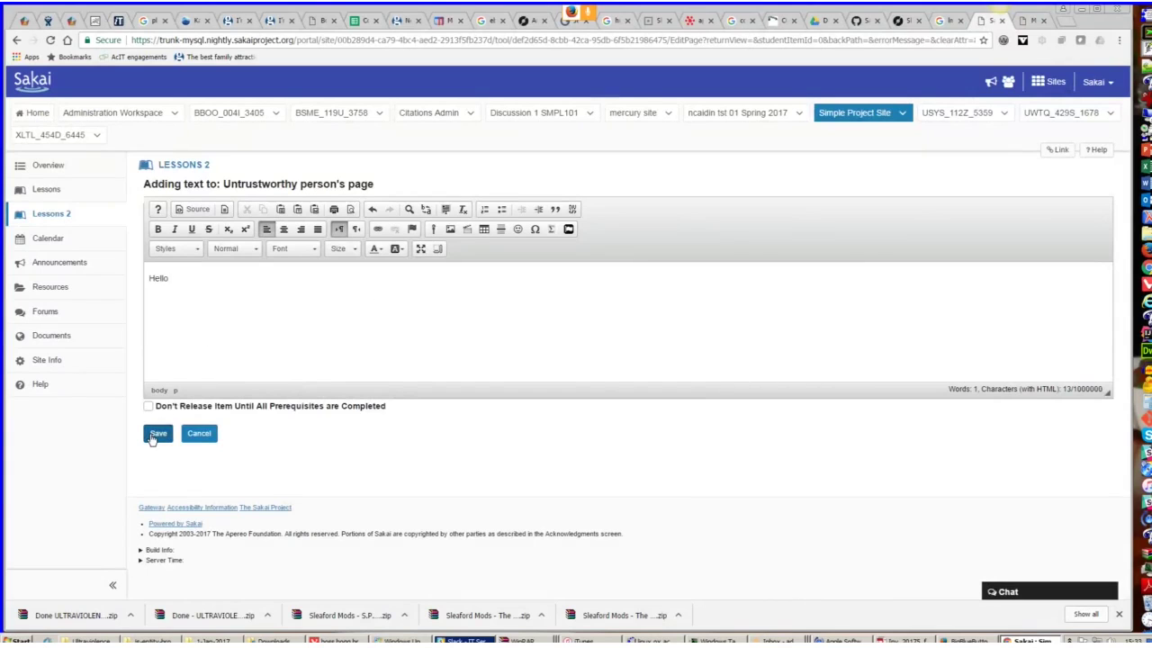
left_click(157, 433)
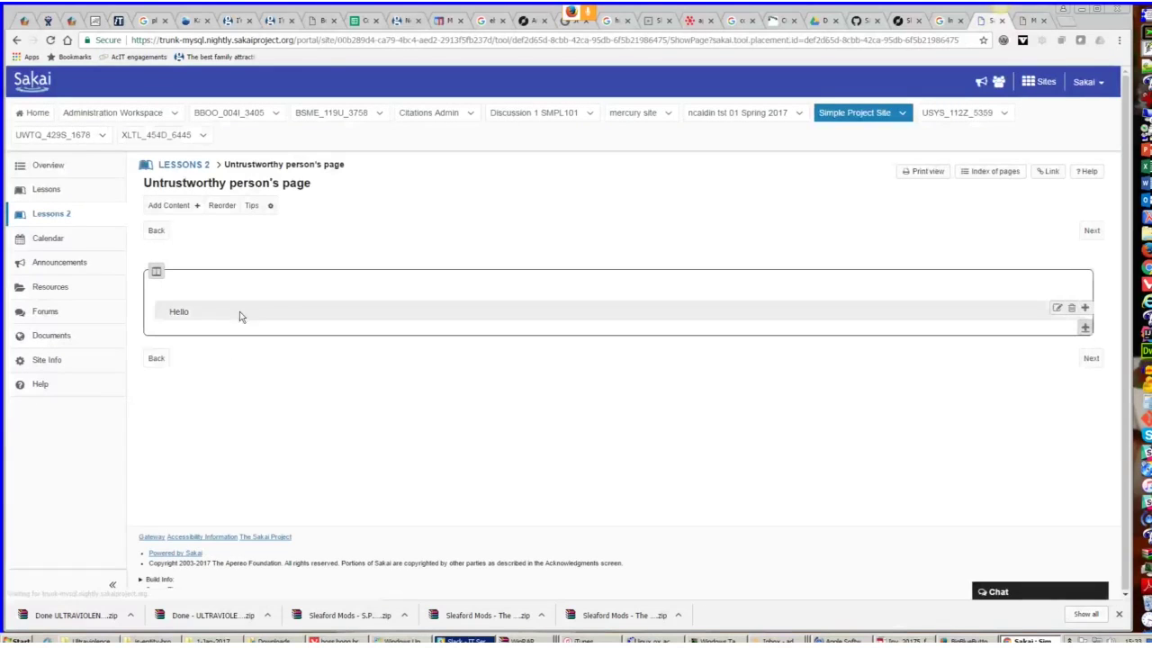
Set the contributor account as the subpage's owner and return to Lessons 2.
left_click(276, 209)
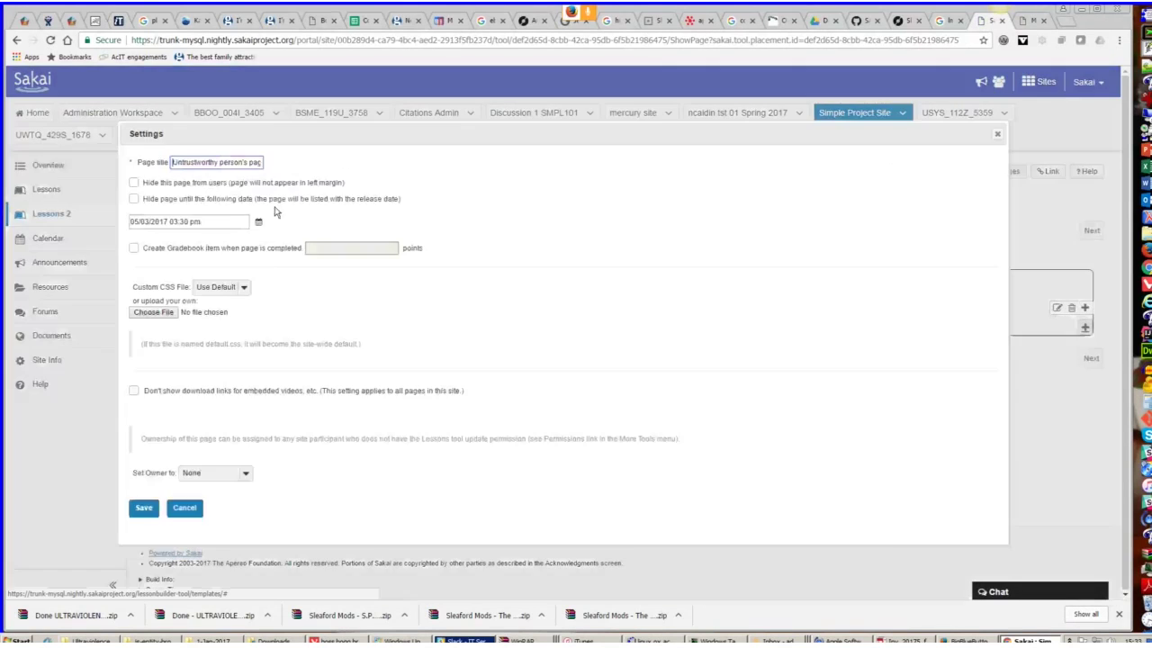
left_click(246, 474)
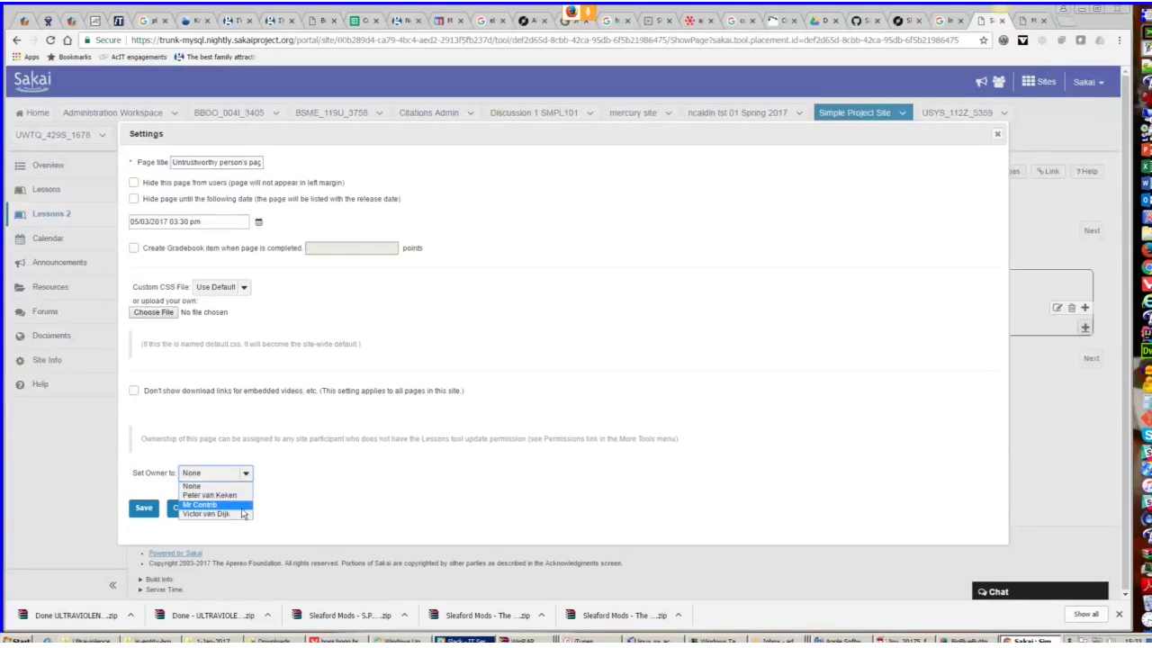
left_click(238, 505)
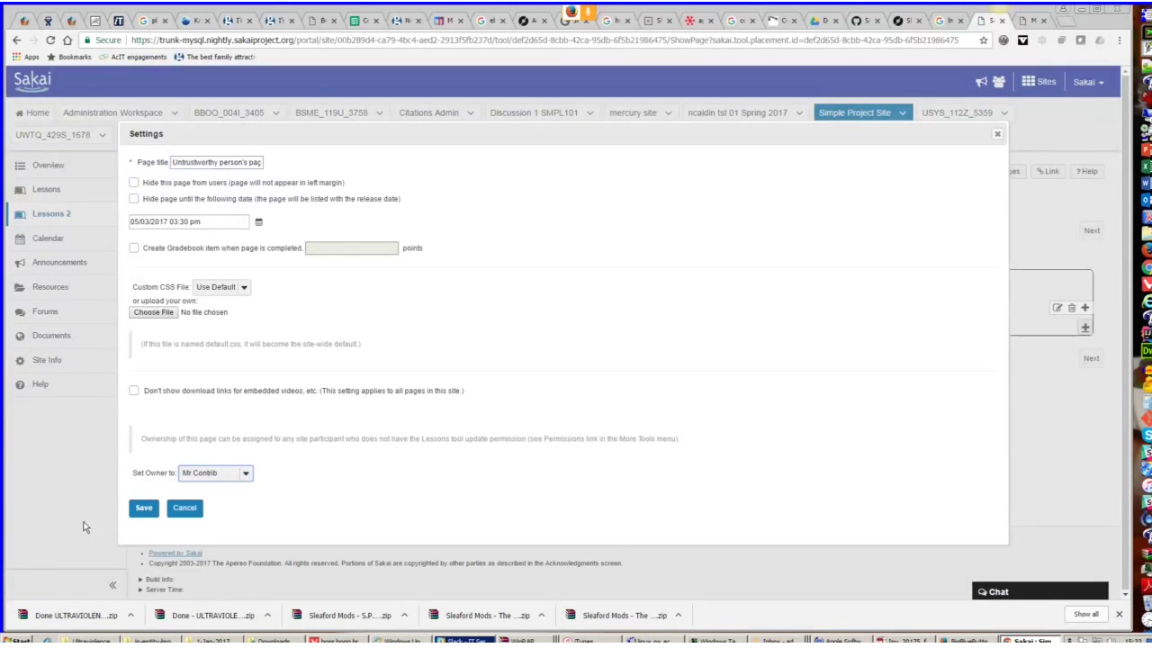
left_click(139, 511)
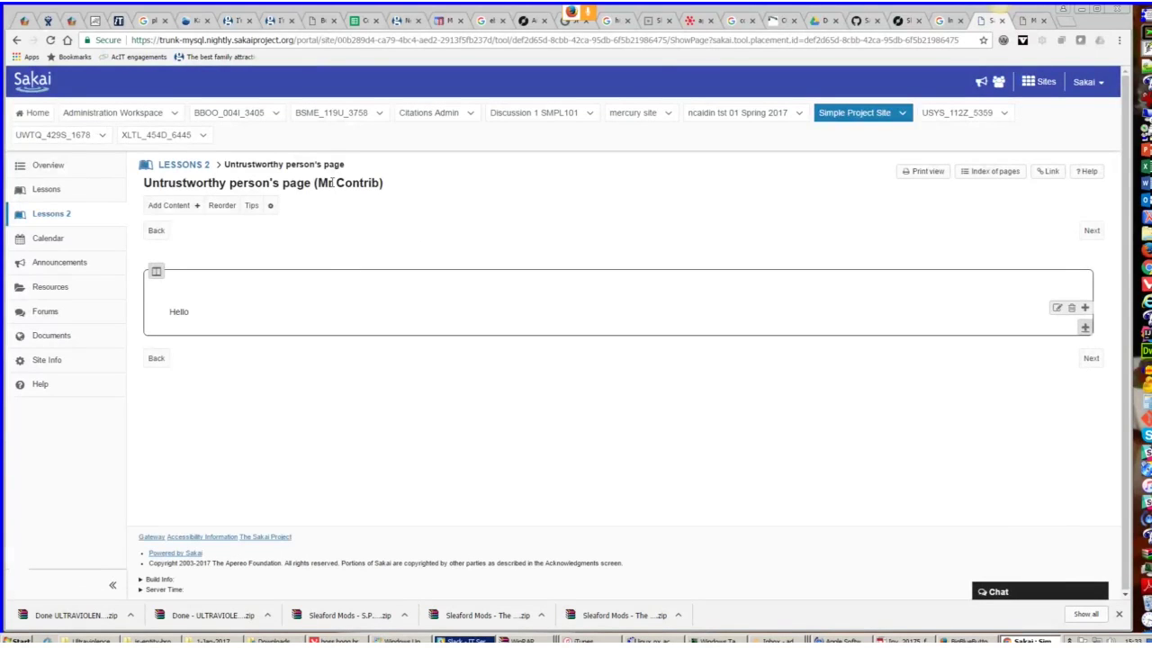
left_click(185, 165)
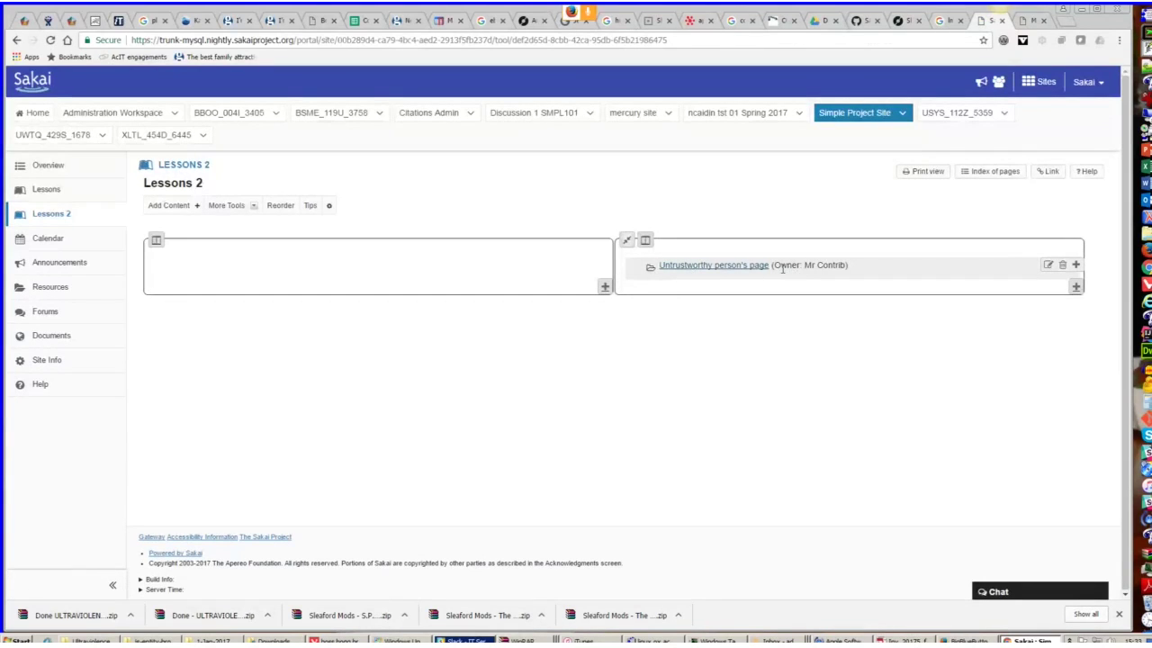
left_click(1118, 43)
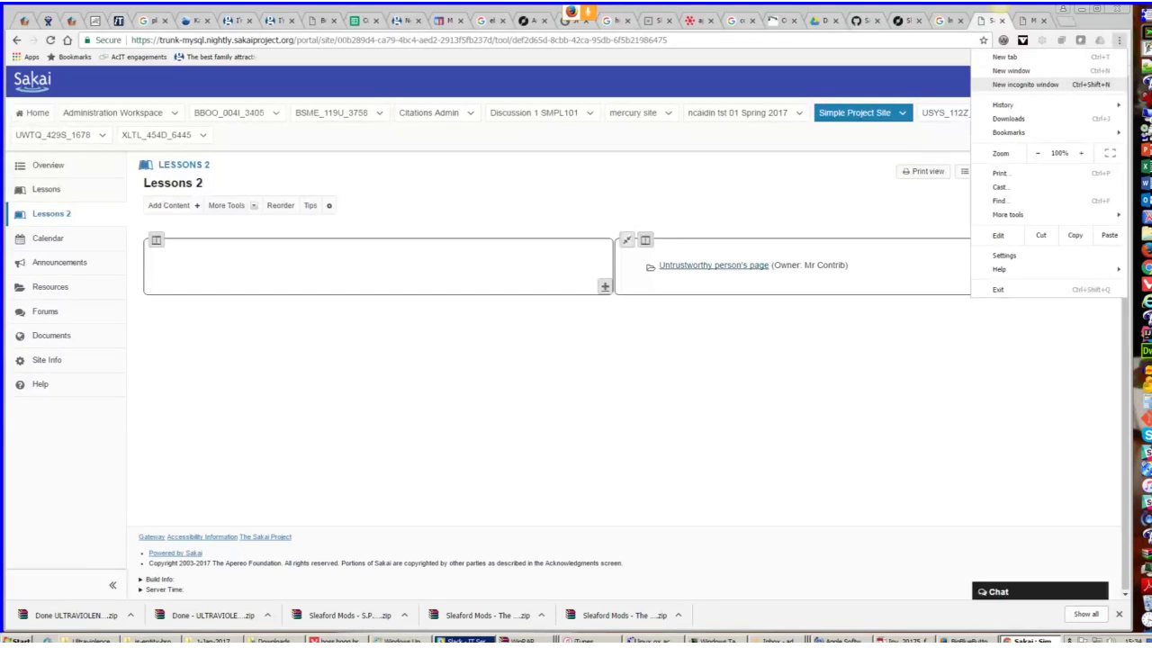
In an incognito window, open the Trunk (master) on MySql instance from nightly2.sakaiproject.org.
left_click(1015, 86)
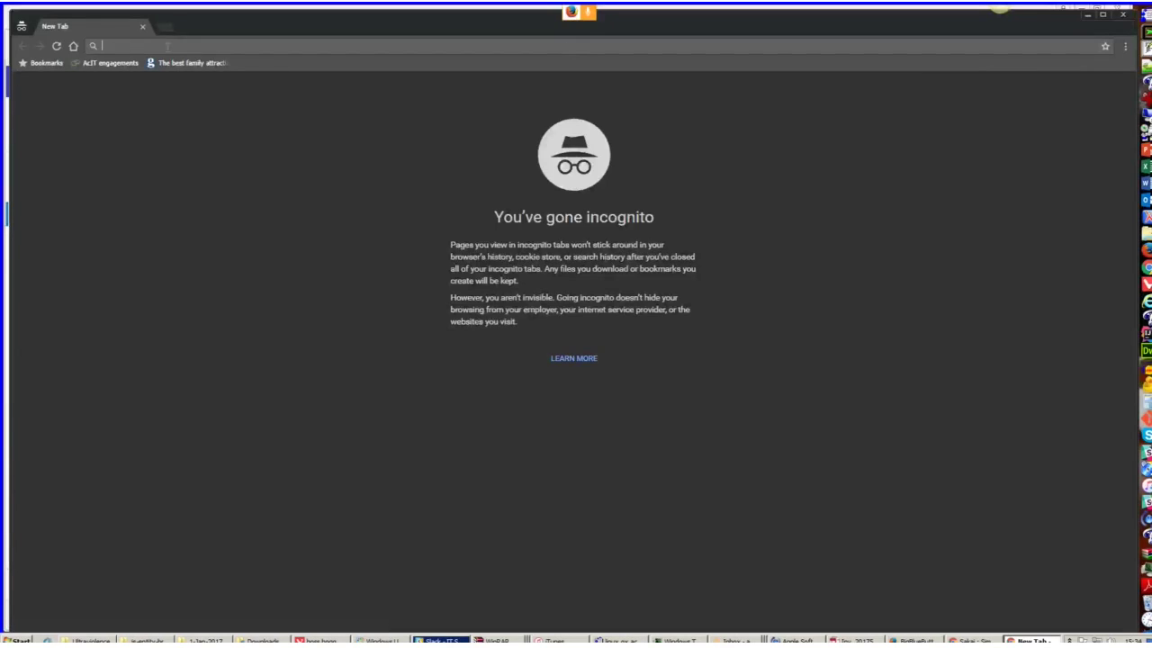
type("nightly2.sakaiproject.org")
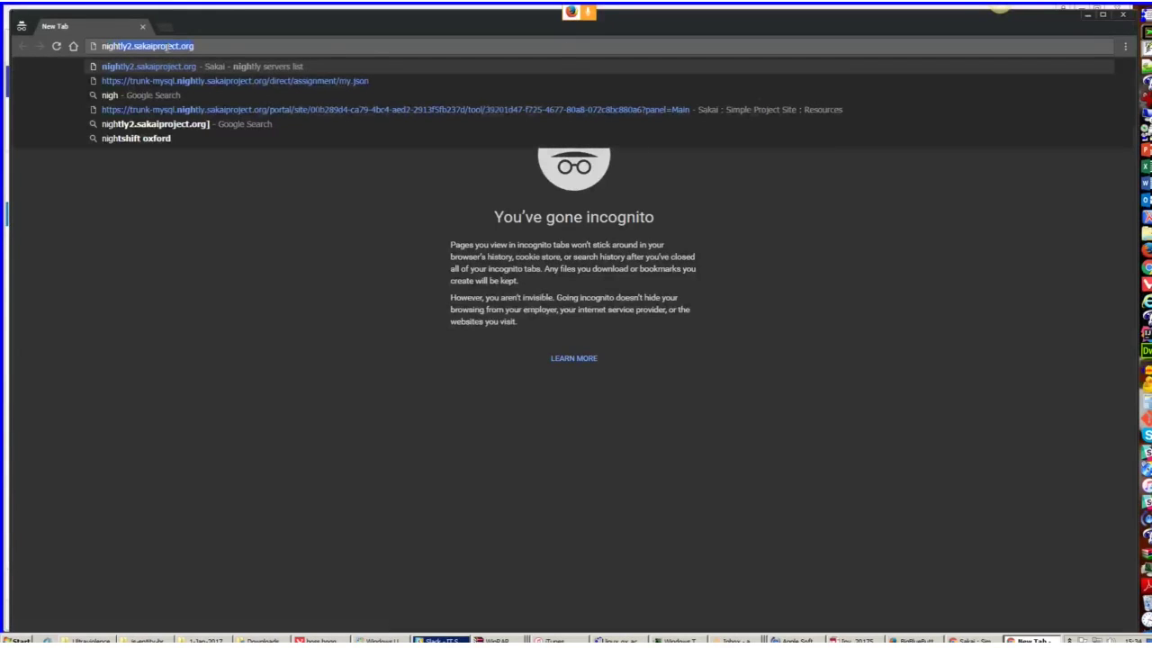
key("Return")
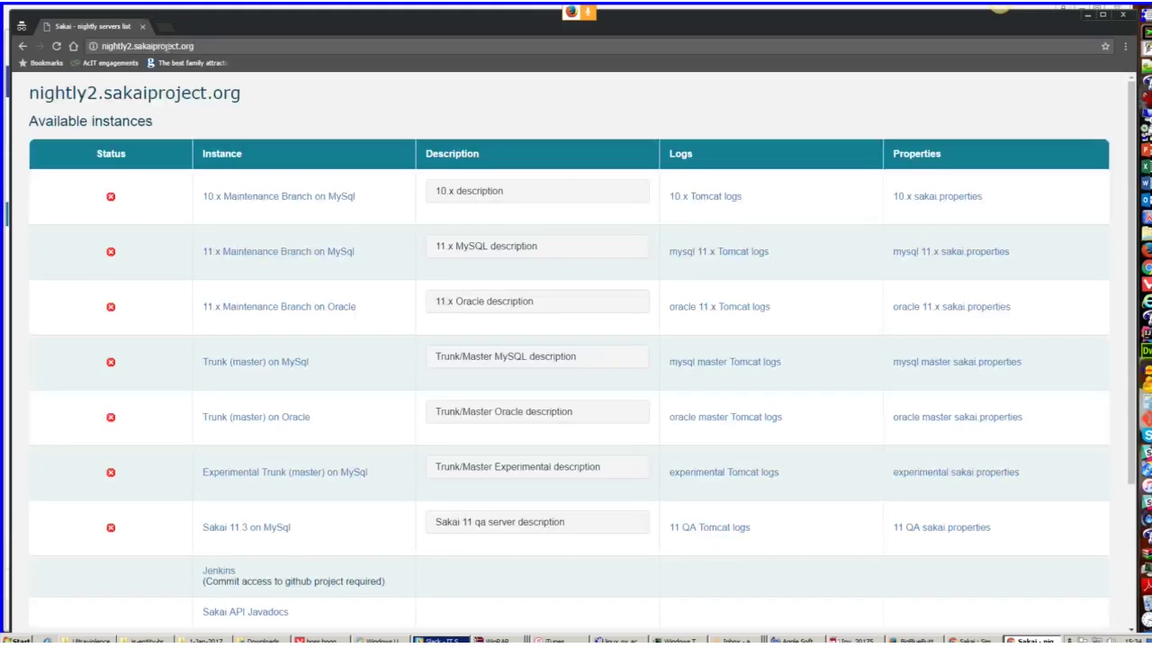
left_click(243, 366)
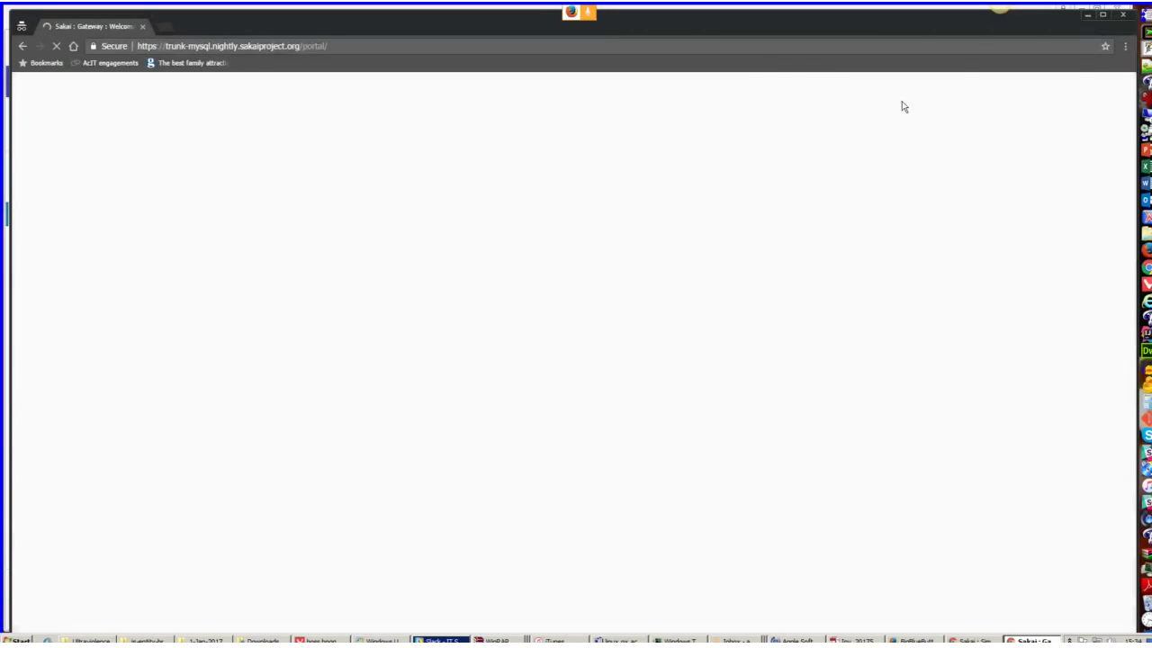
Log in to the Trunk MySQL portal with the contributor user id and its password.
left_click(848, 86)
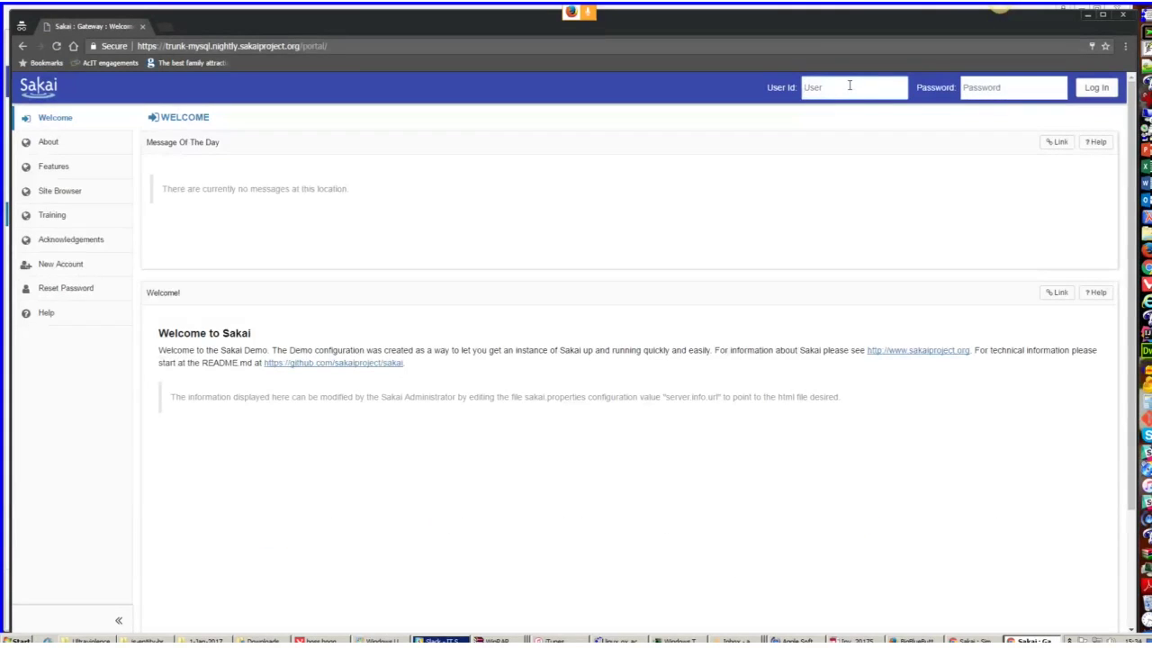
key("Tab")
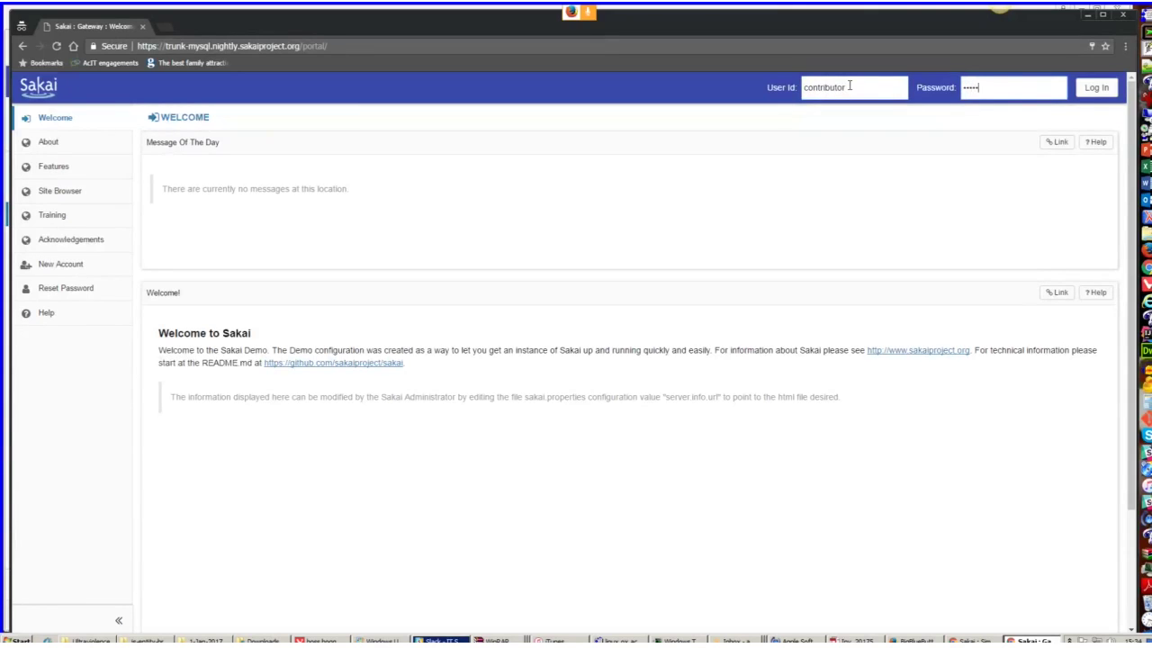
left_click(1094, 87)
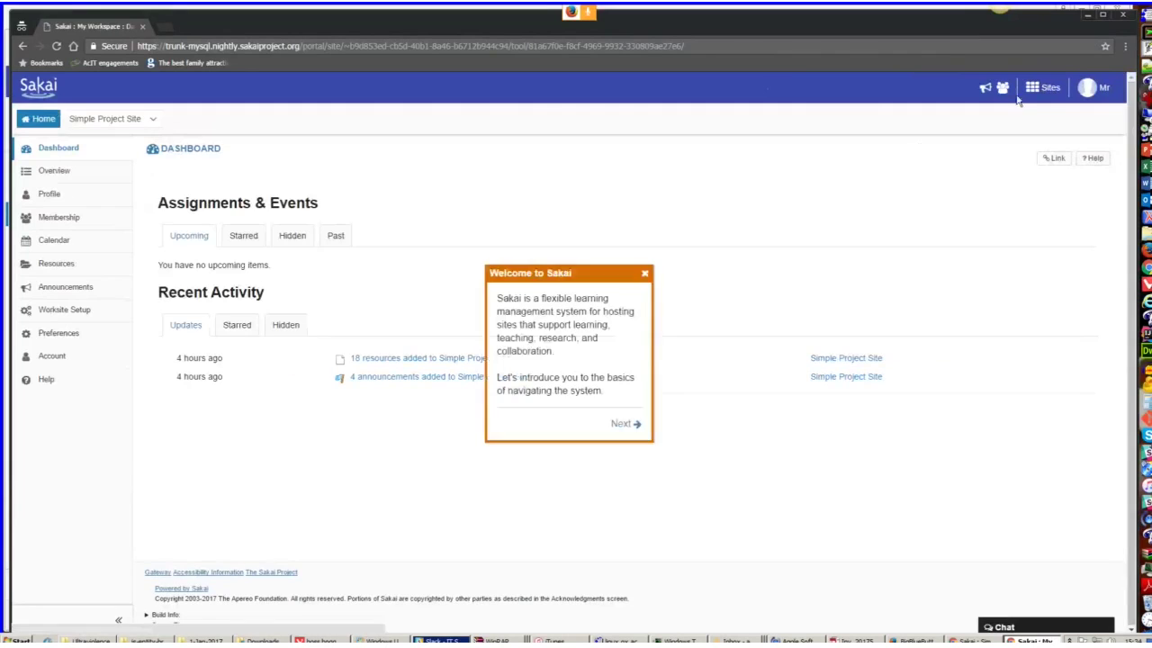
left_click(1049, 87)
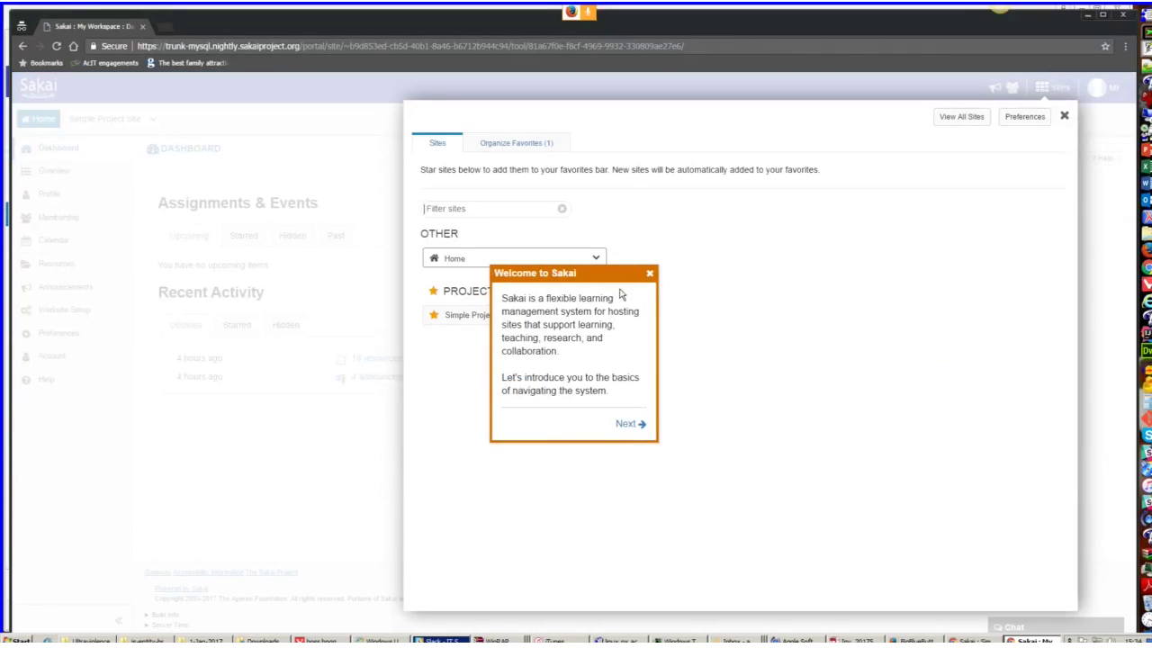
Open Untrustworthy person's page in Simple Project Site's Lessons 2, dismissing the Add Content choices.
left_click(650, 274)
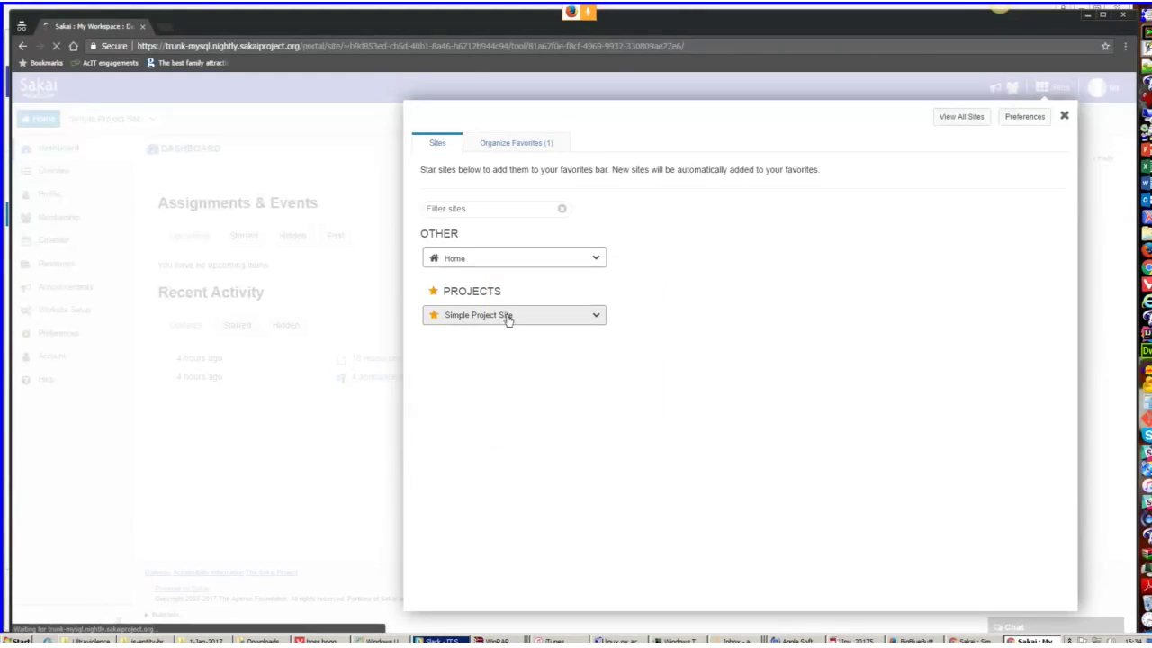
left_click(506, 316)
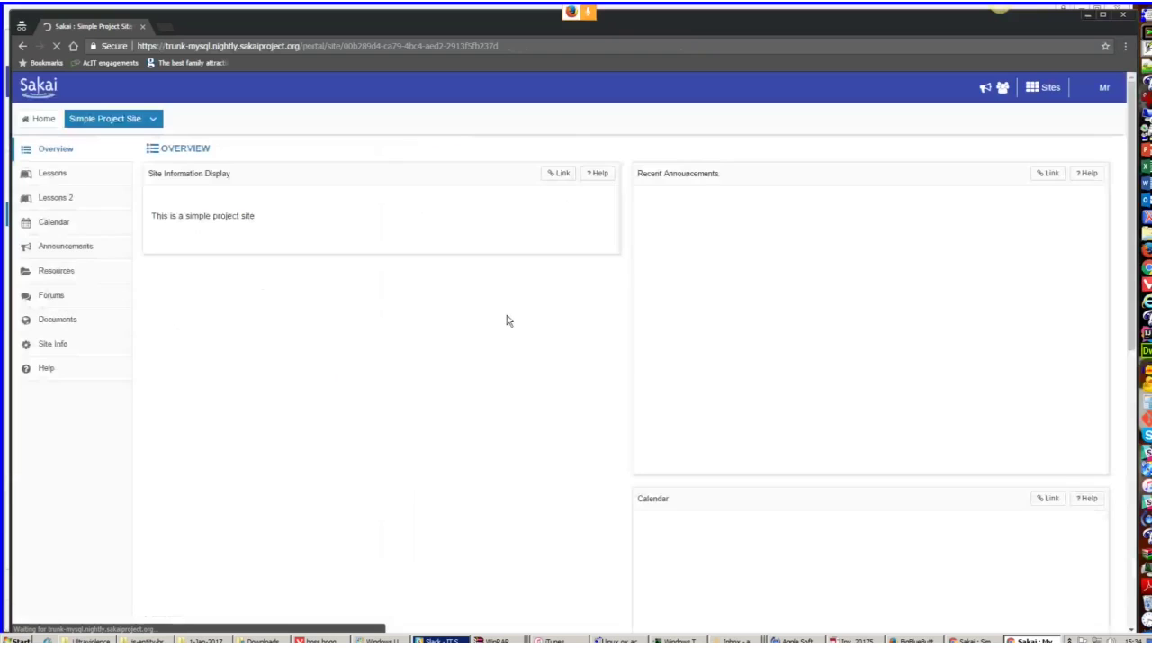
left_click(72, 196)
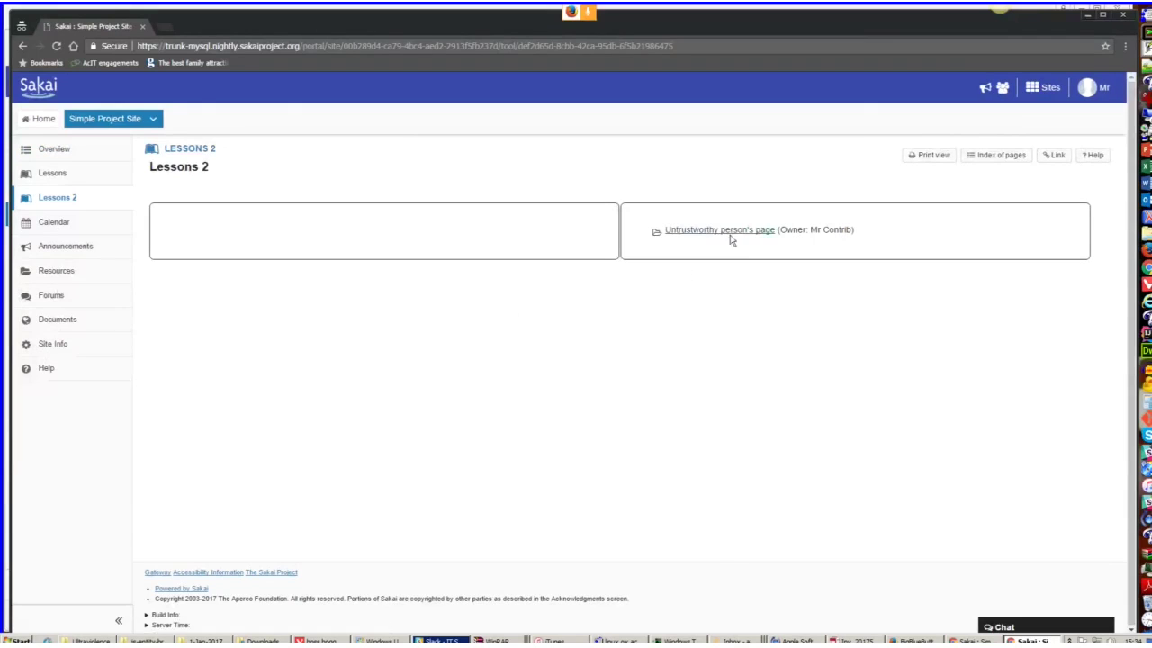
left_click(730, 233)
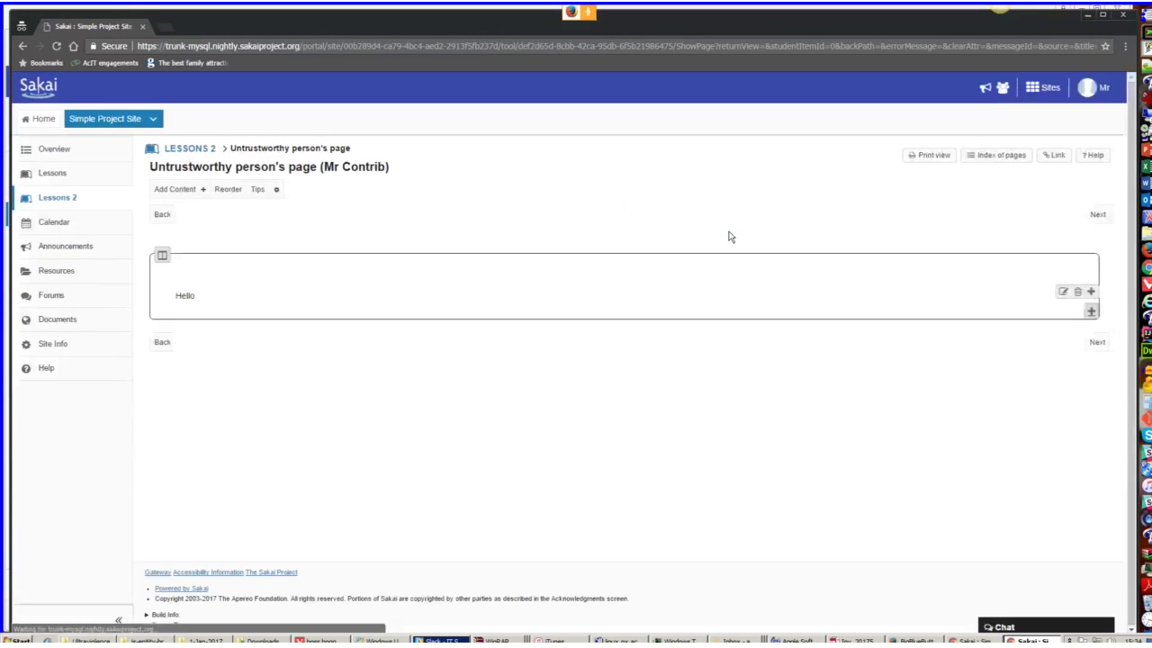
left_click(202, 192)
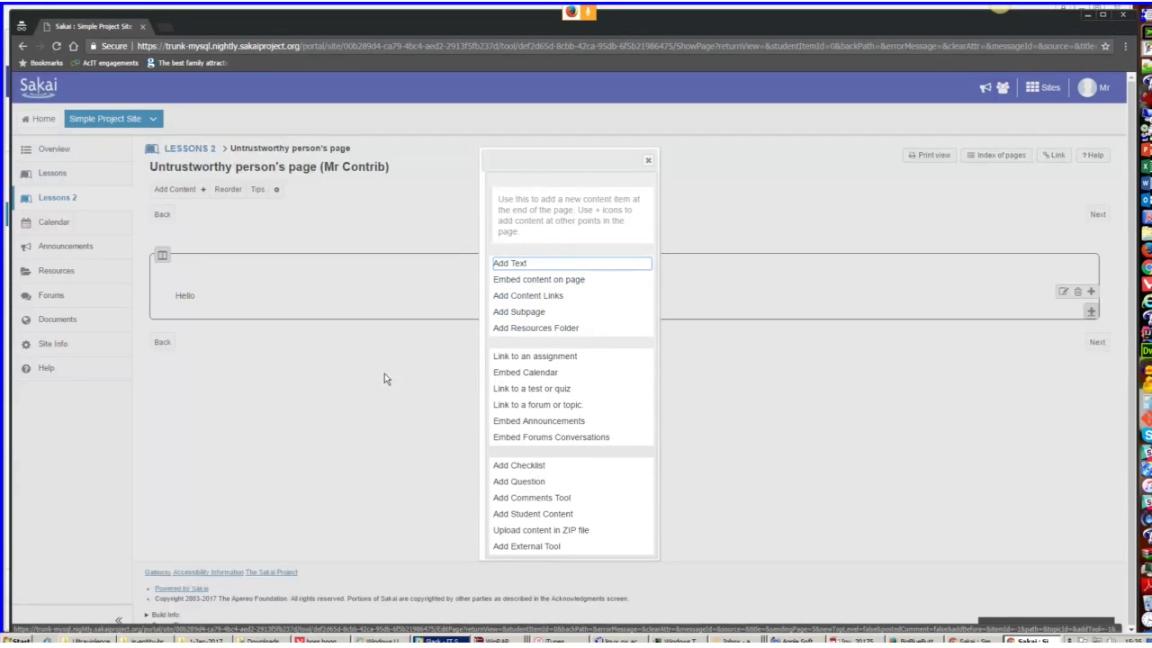
left_click(649, 163)
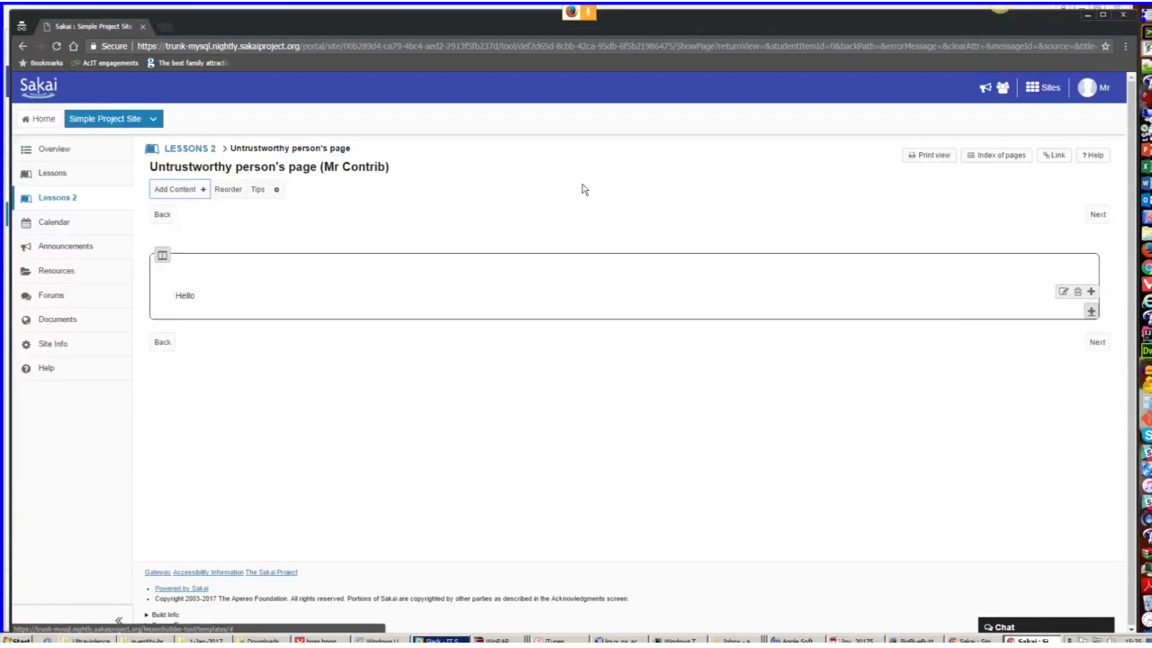
Edit the Hello text item to read 'Hello there' and save it.
left_click(1062, 292)
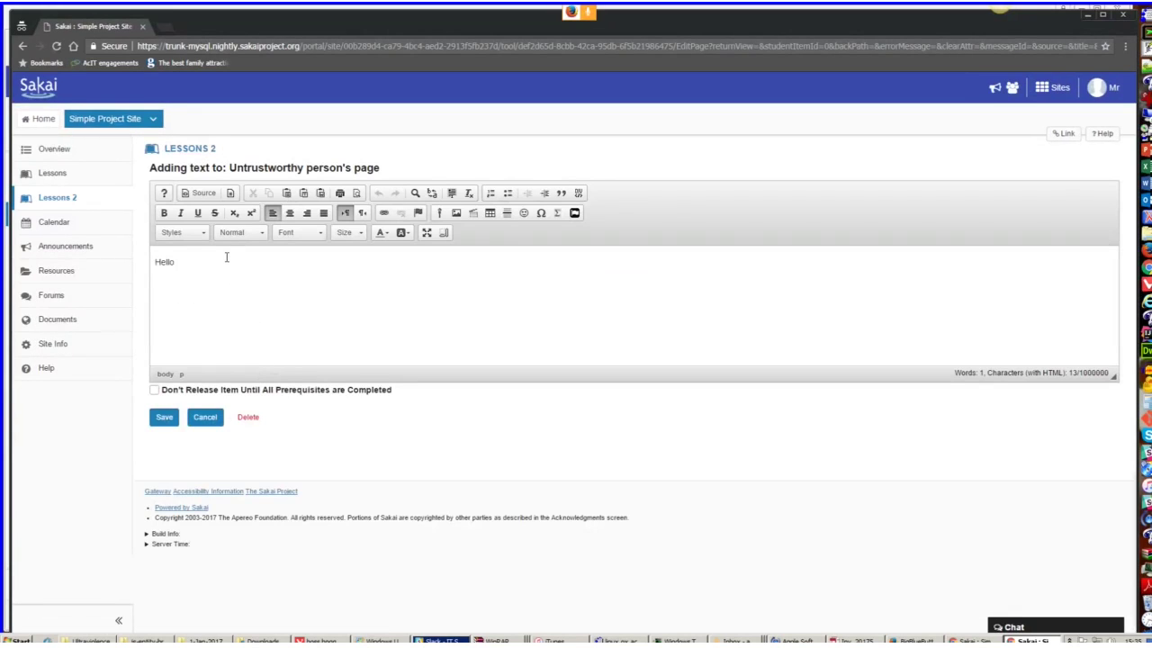
left_click(226, 257)
type("there")
left_click(163, 417)
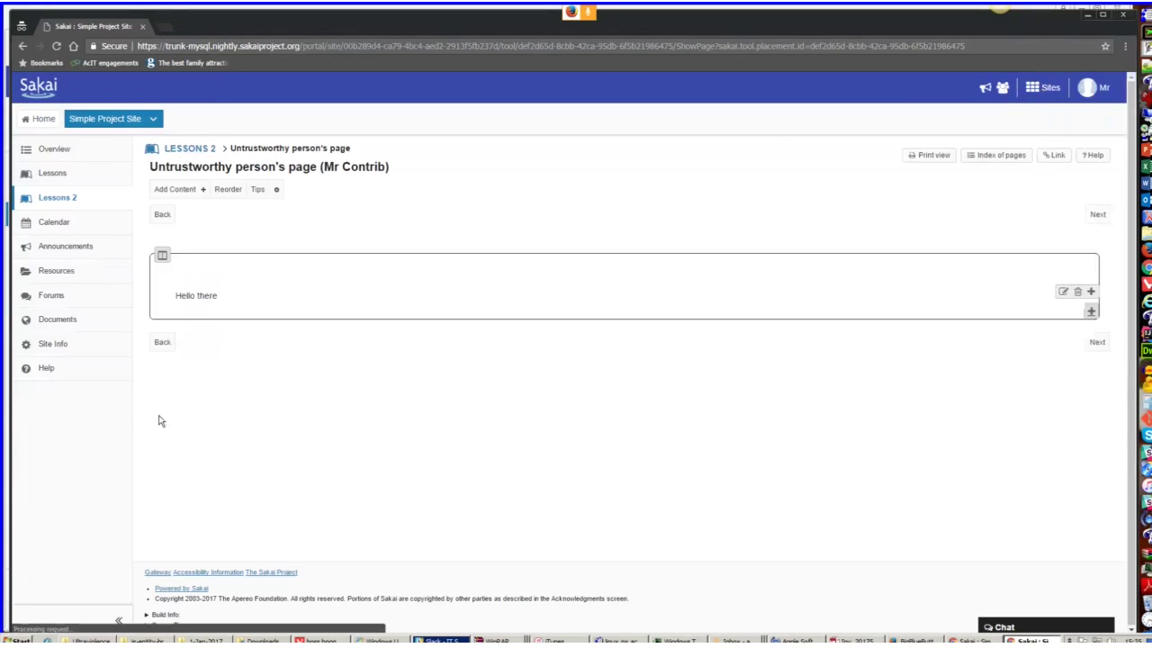
left_click(191, 148)
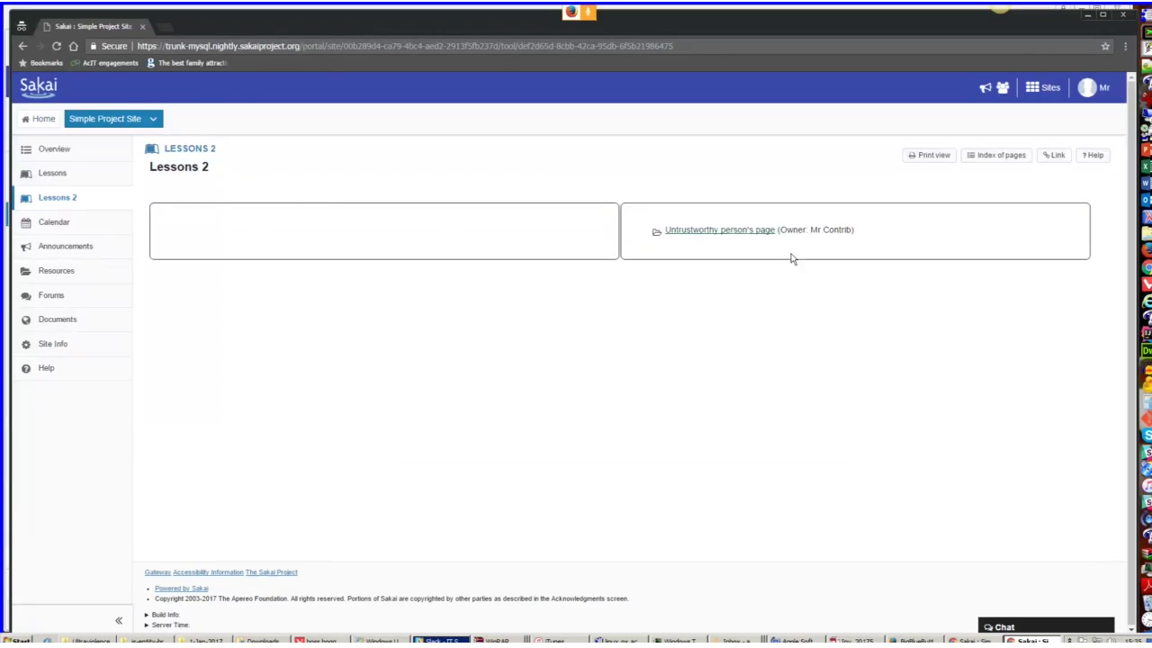
left_click(748, 229)
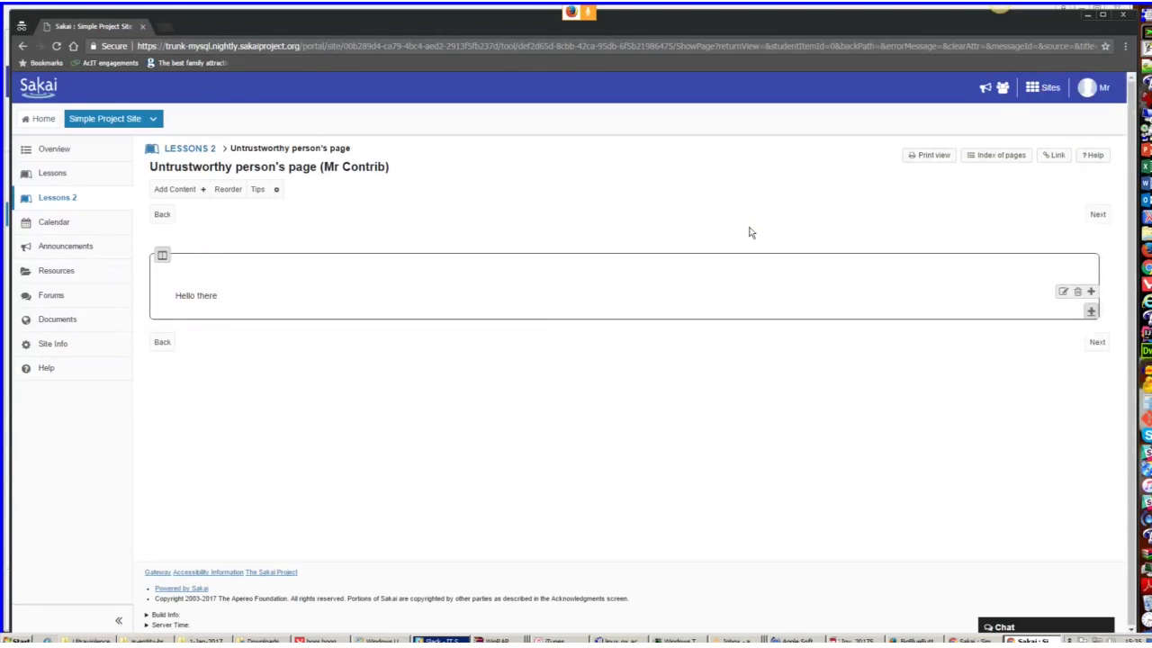
Minimise the contributor's browser window to reveal the original Sakai session.
left_click(1088, 17)
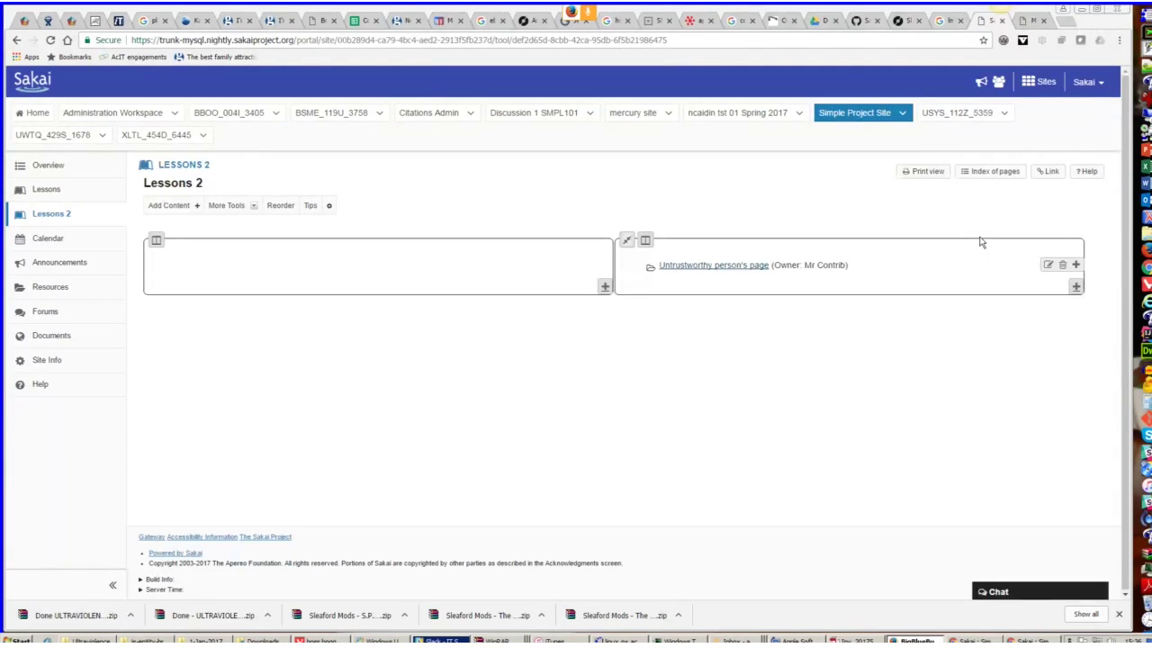
Add a second text item reading 'another' to Untrustworthy person's page.
left_click(729, 269)
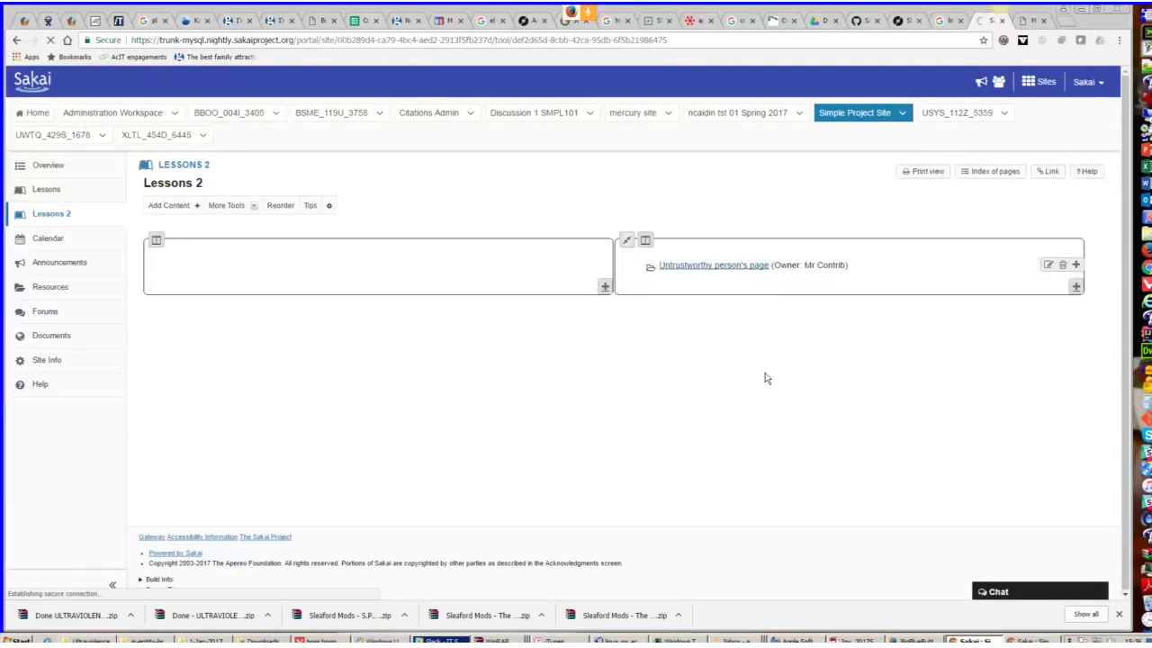
left_click(197, 206)
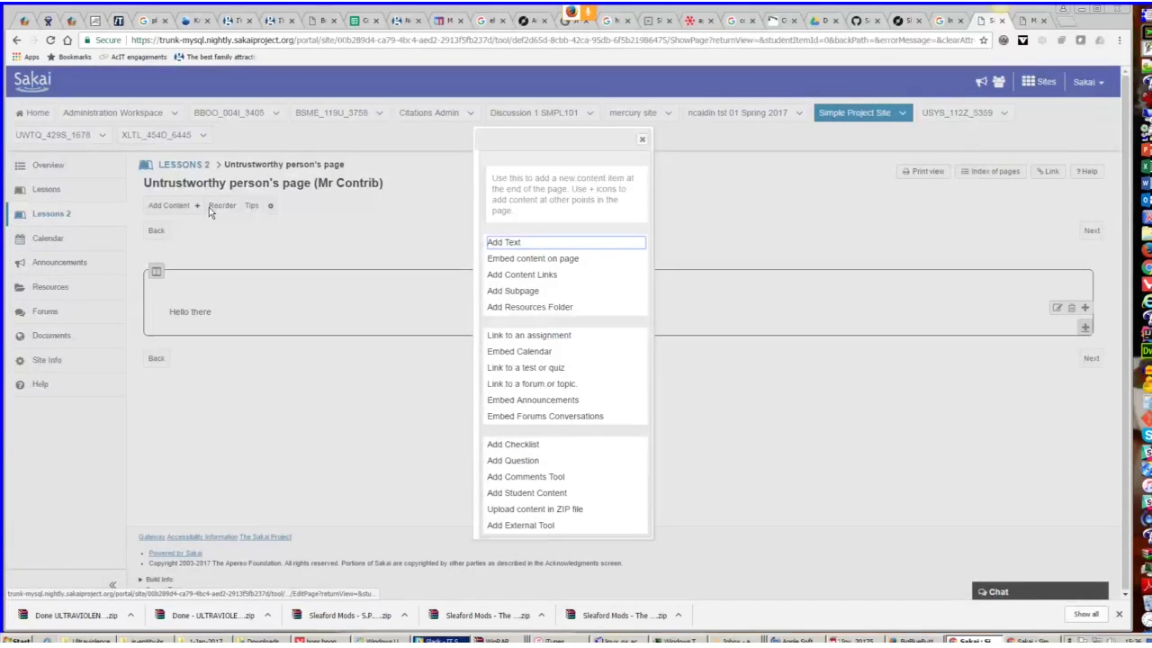
left_click(501, 243)
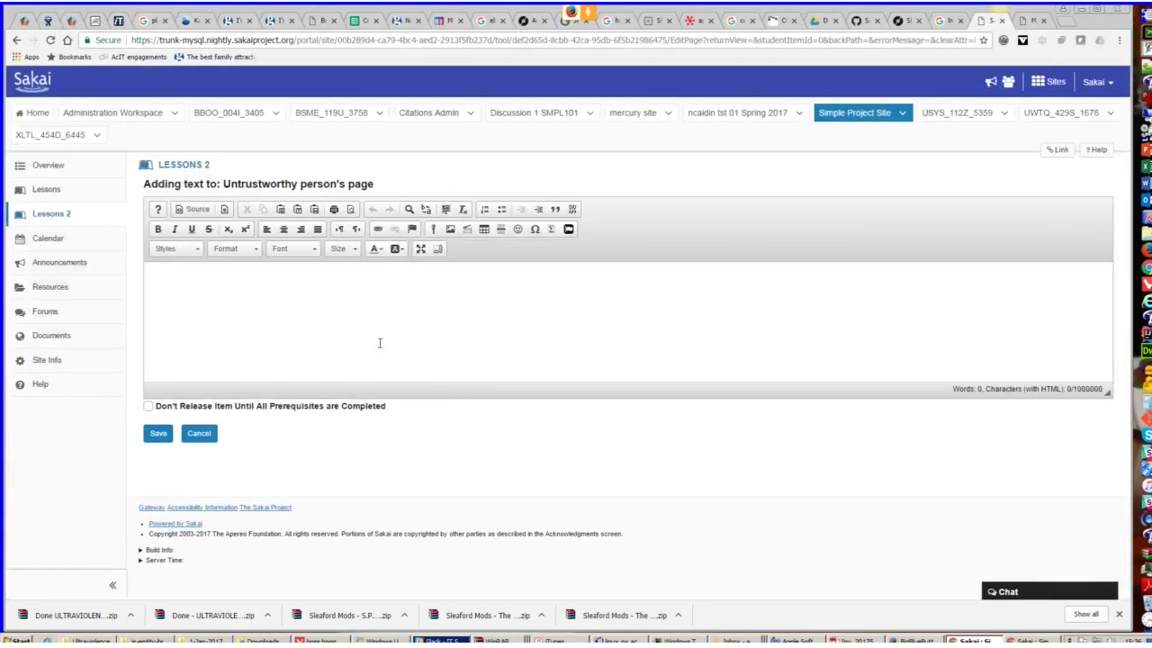
left_click(363, 335)
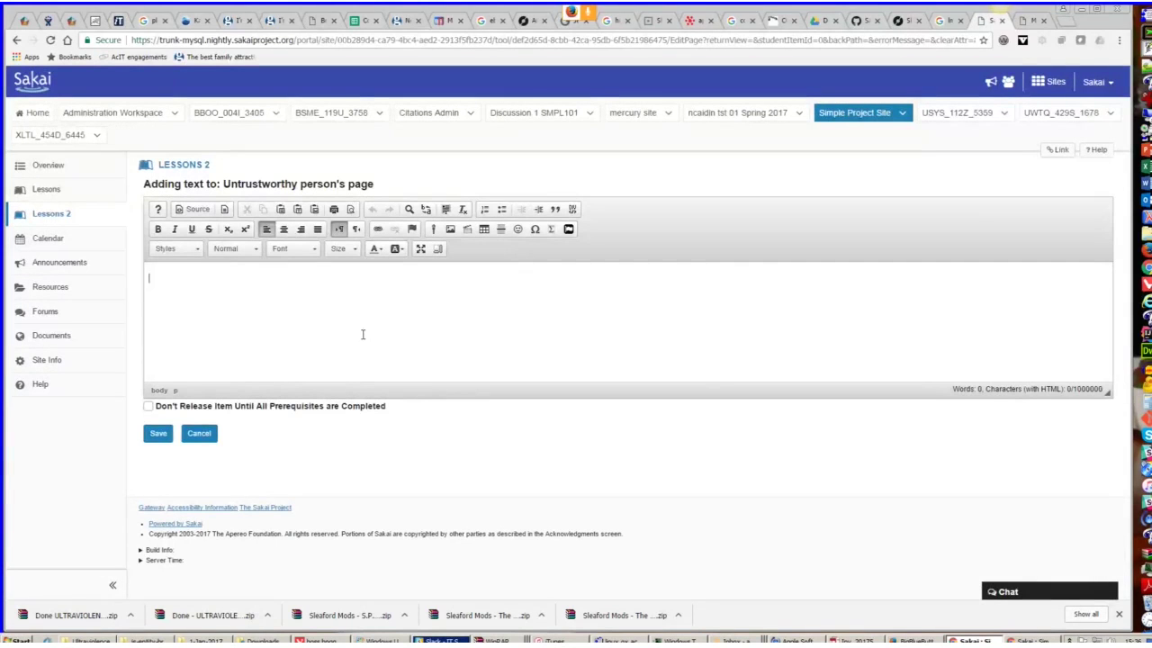
type("another")
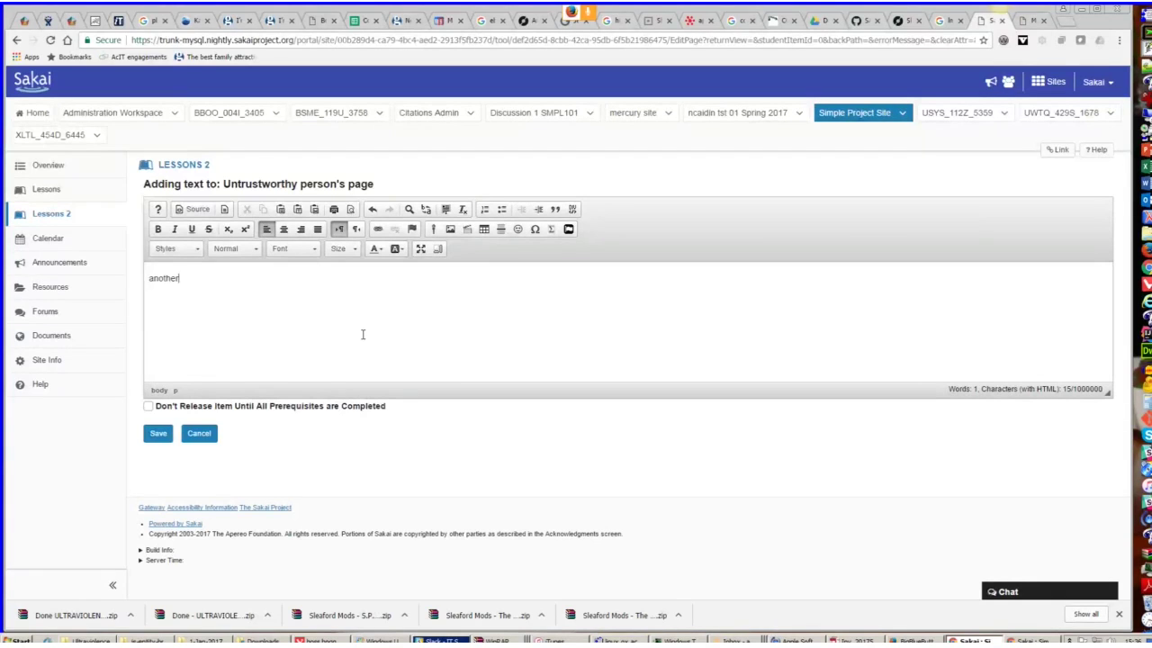
left_click(157, 434)
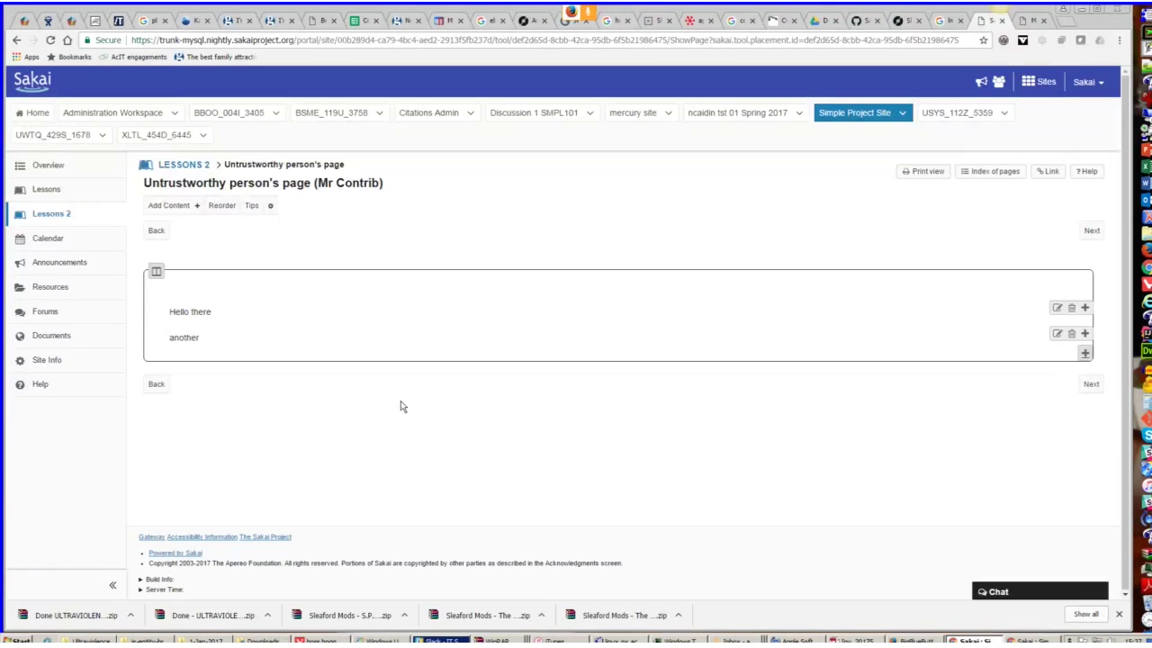
left_click(22, 21)
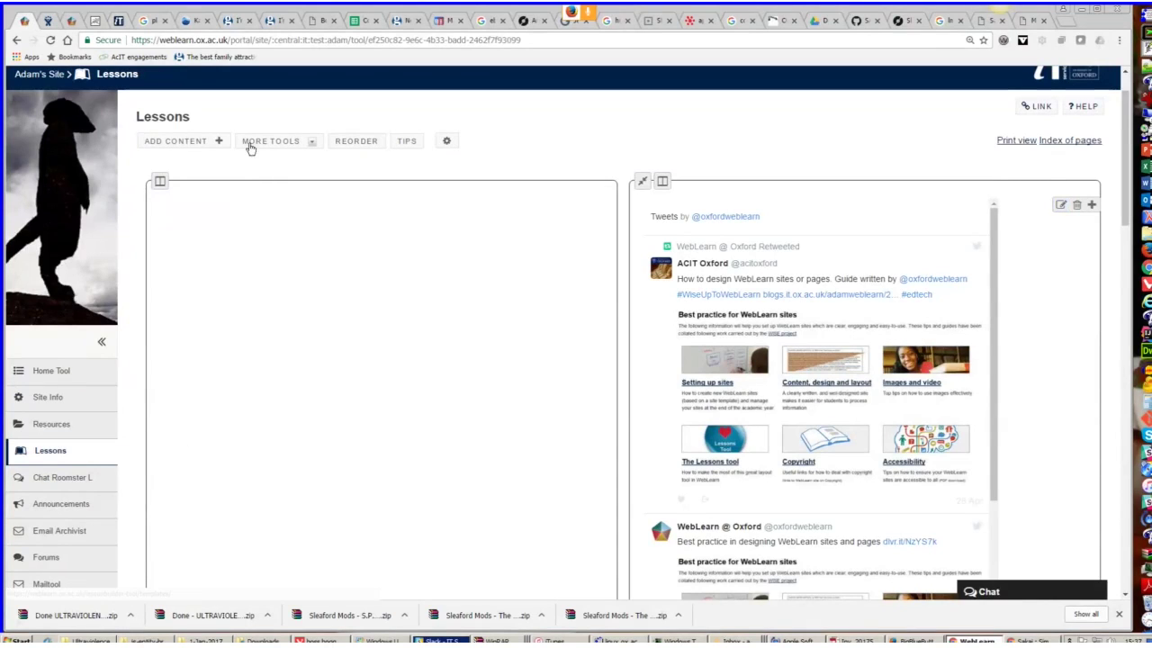
Begin a new text item on Adam's Site Lessons page in WebLearn.
left_click(221, 144)
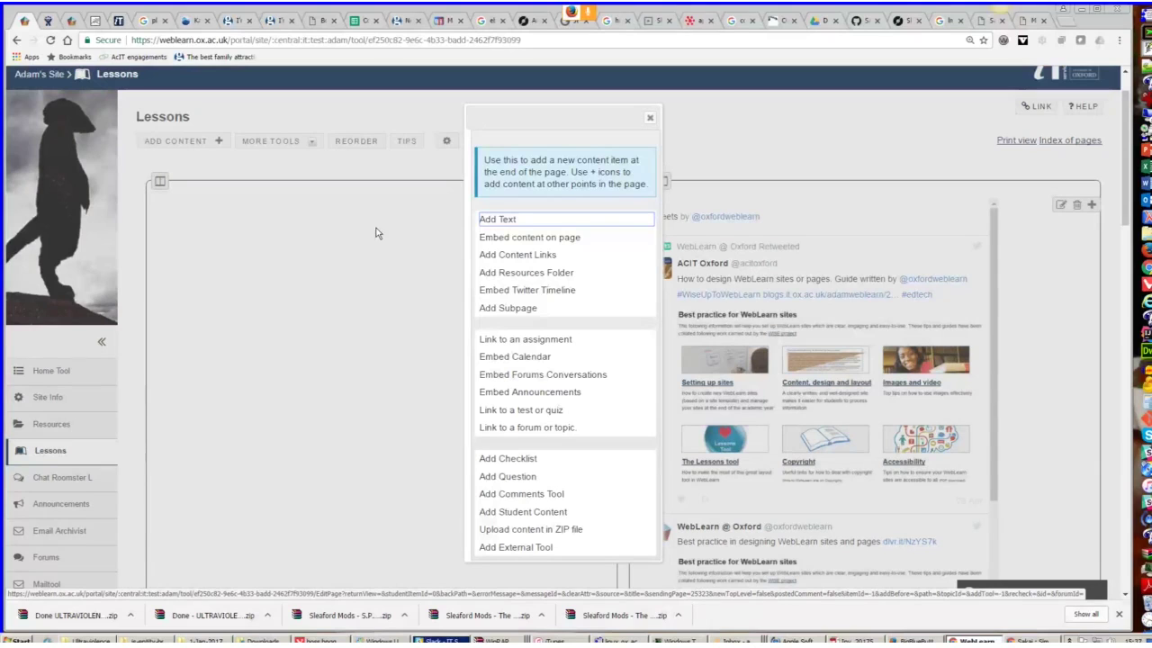
left_click(504, 226)
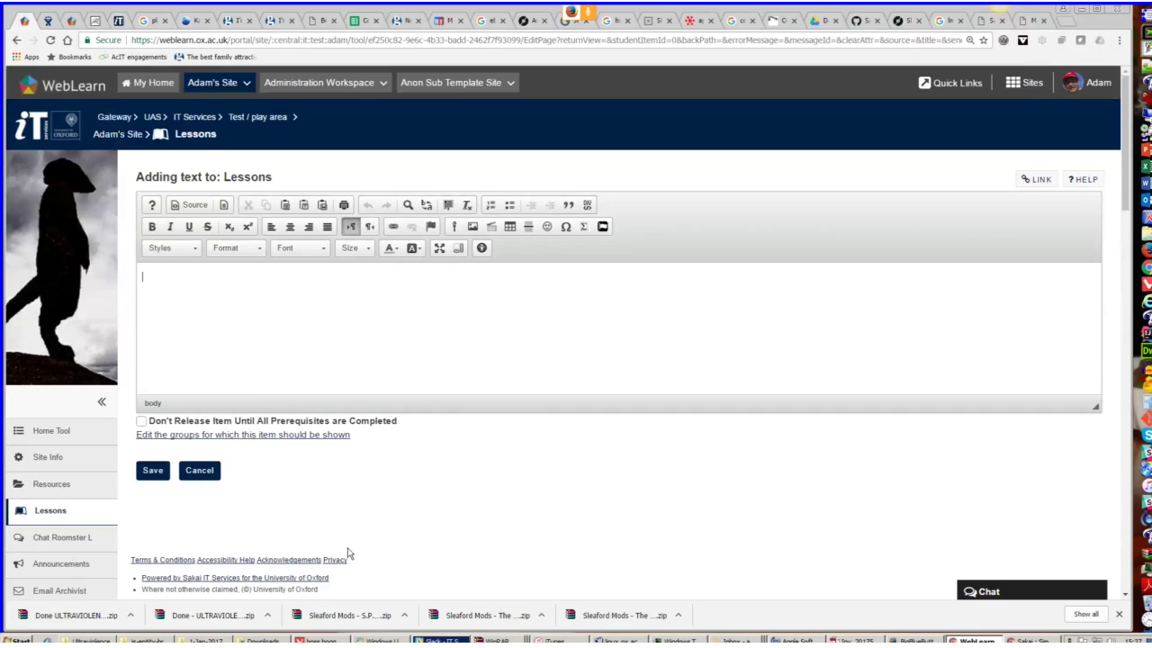
Paste the footer links and Save/Cancel buttons into the text item and enlarge the editor to show them.
left_click_drag(335, 581, 129, 434)
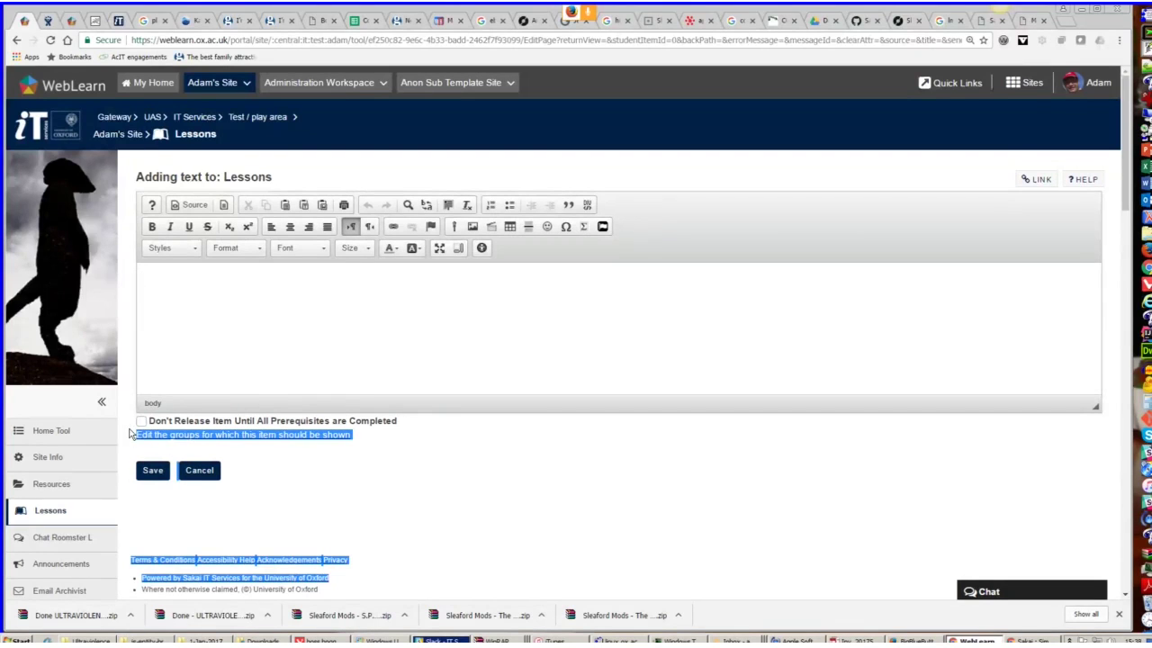
left_click(300, 281)
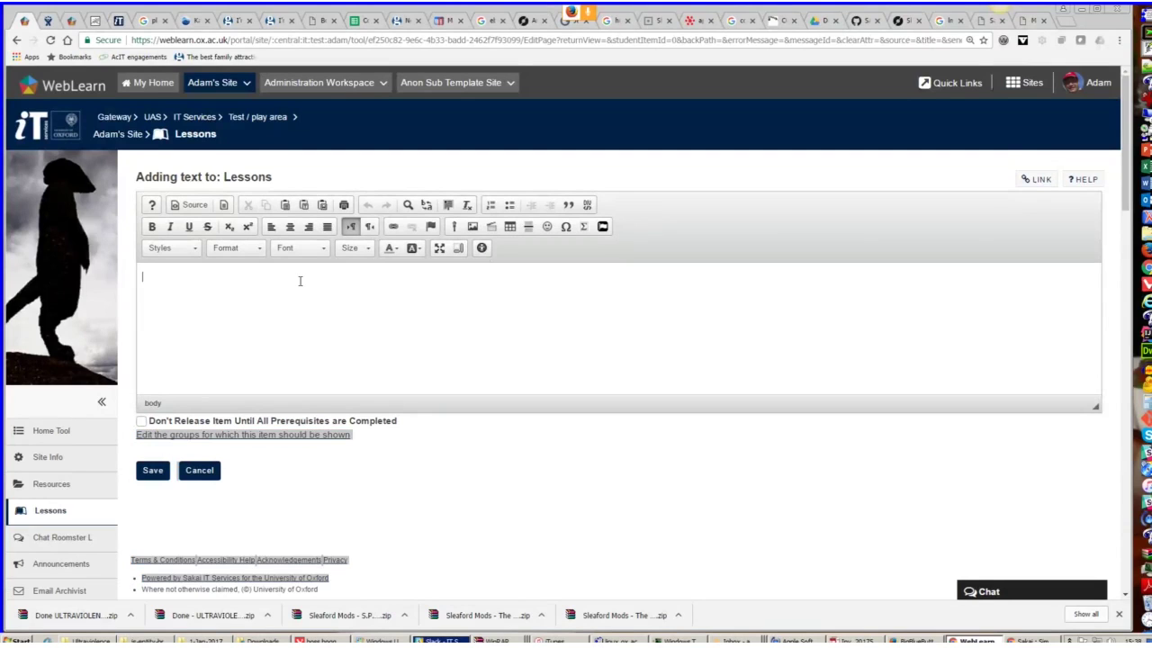
type("Save Cancel Terms & Conditions Accessibility Help Acknowledgements Privacy Powered by Sakai IT Services for the University of Oxford")
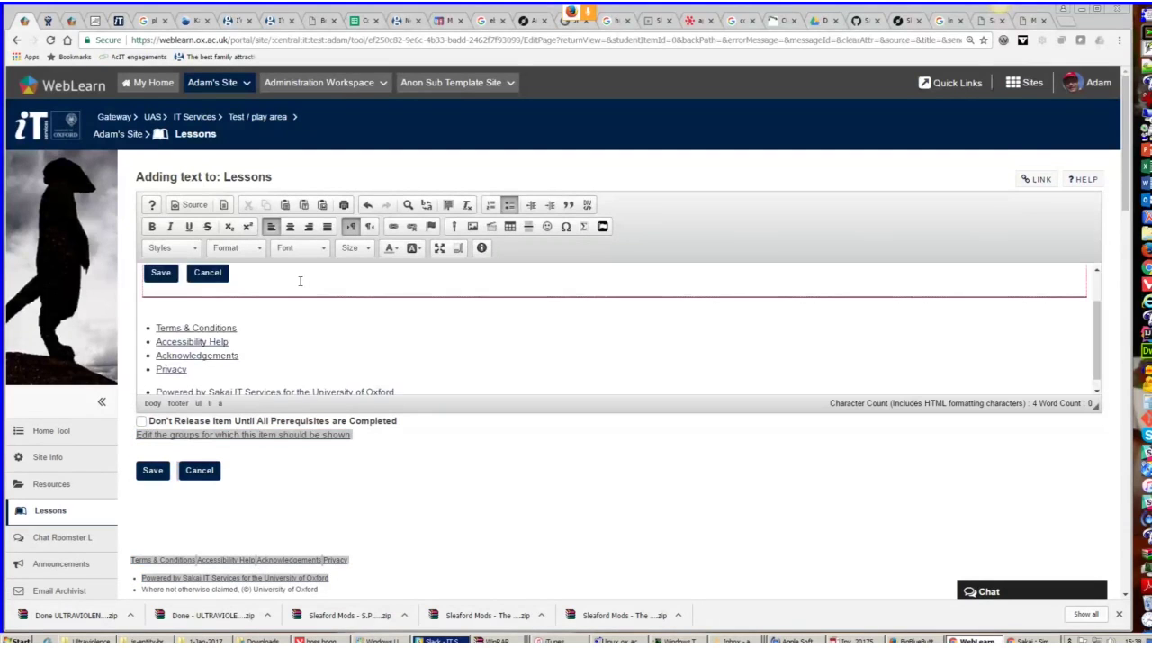
scroll(319, 334, "up", 1)
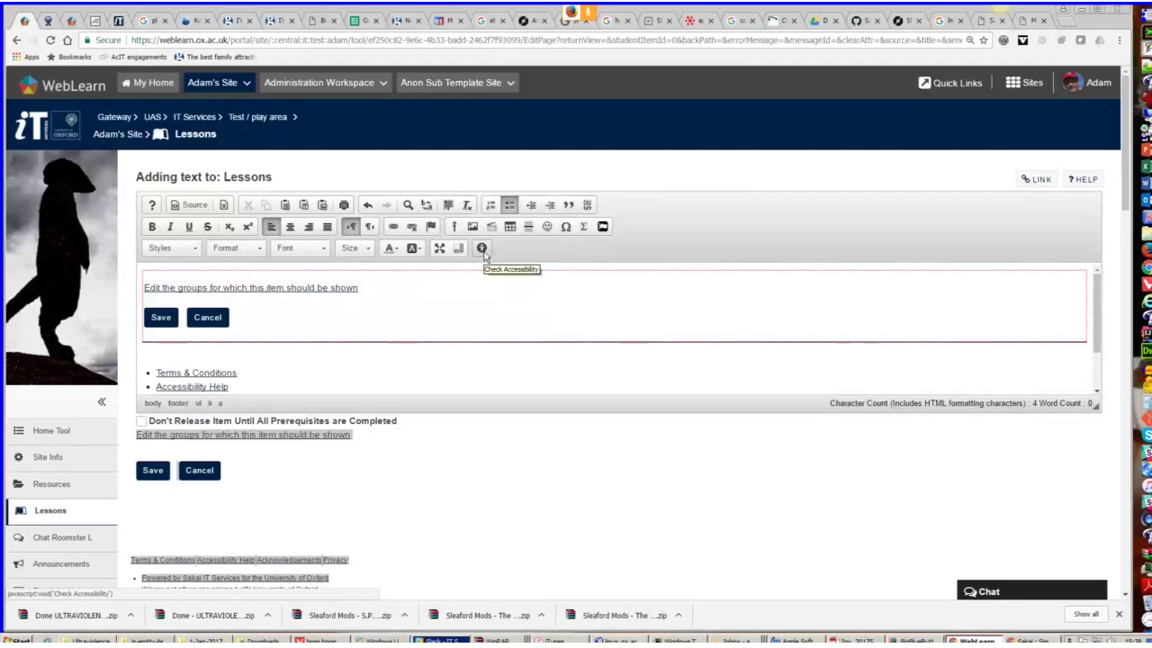
left_click_drag(1094, 405, 1099, 560)
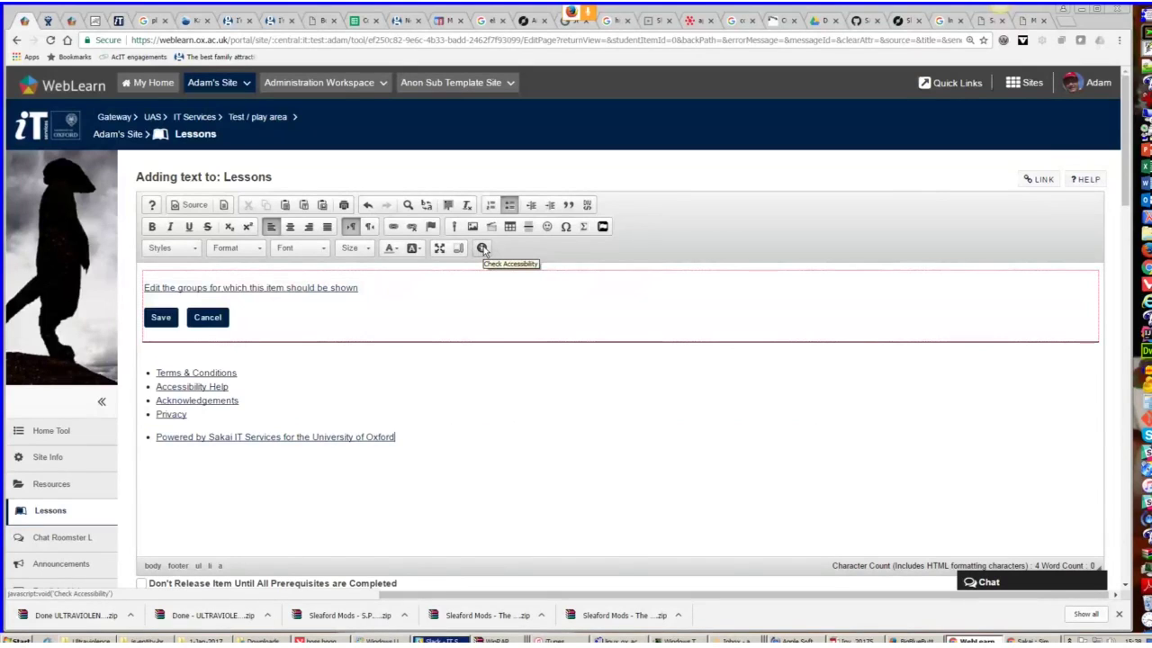
left_click(482, 250)
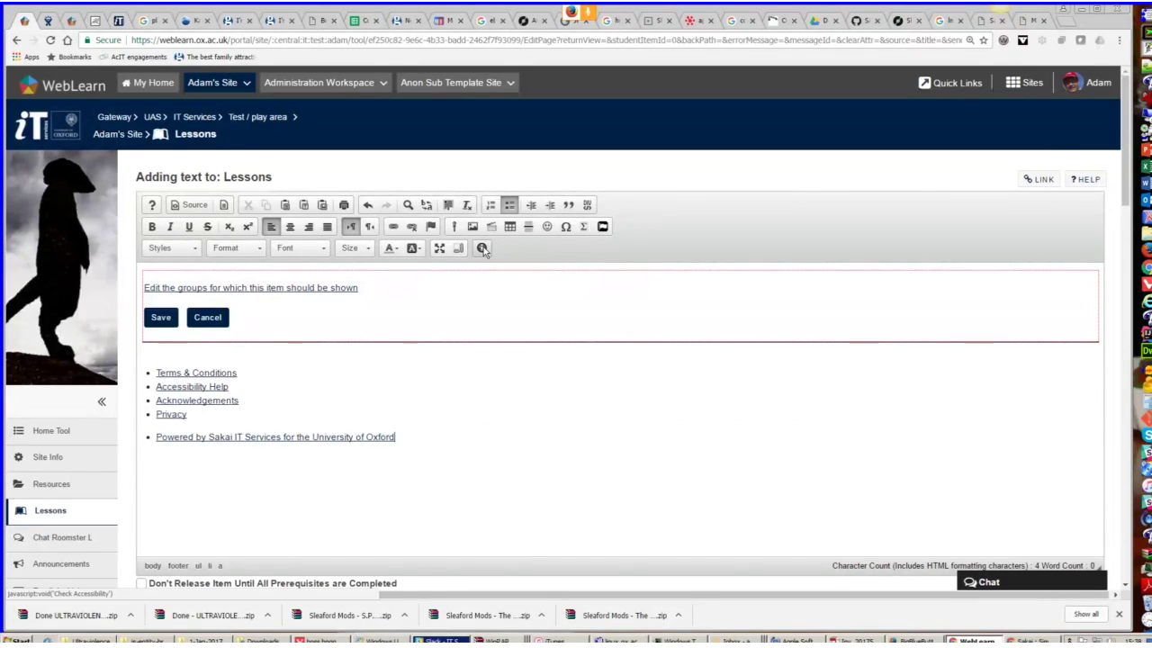
left_click(483, 249)
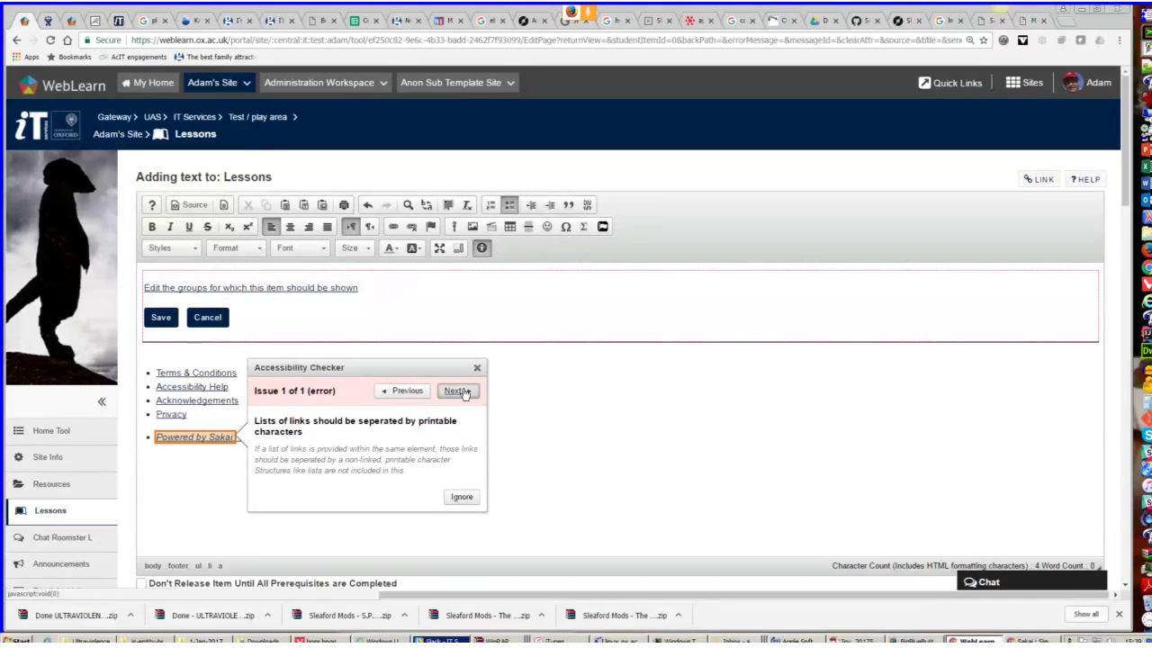
left_click(477, 368)
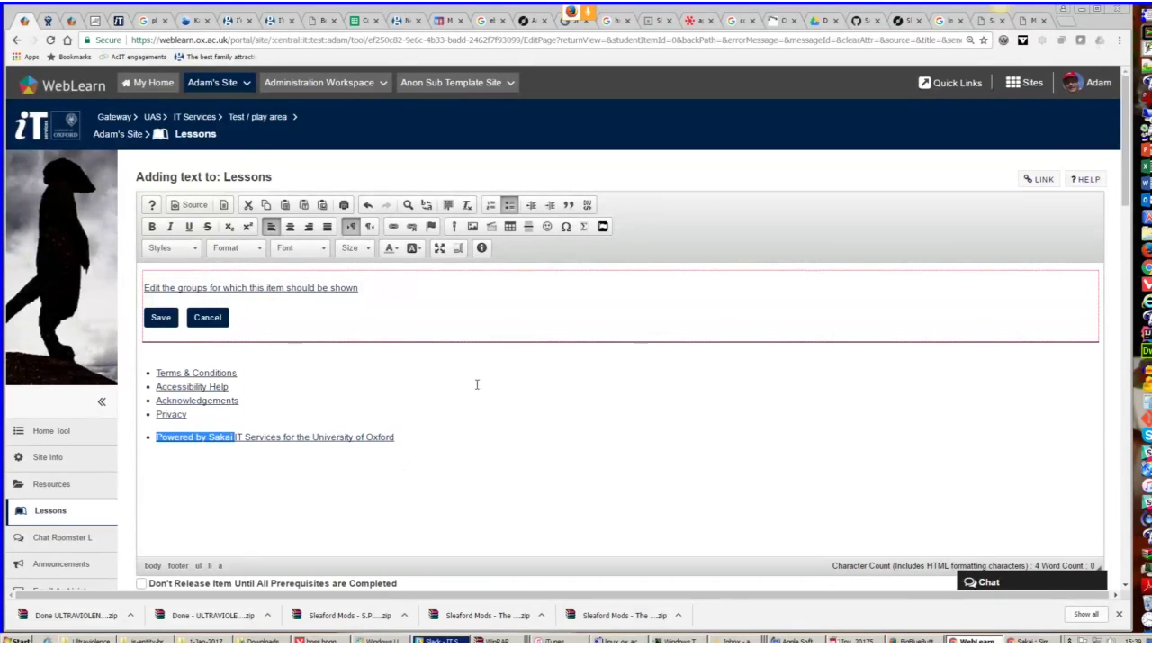
Go from the WebLearn home page to the Activity Browser's Discover Learning Resources list.
left_click(88, 90)
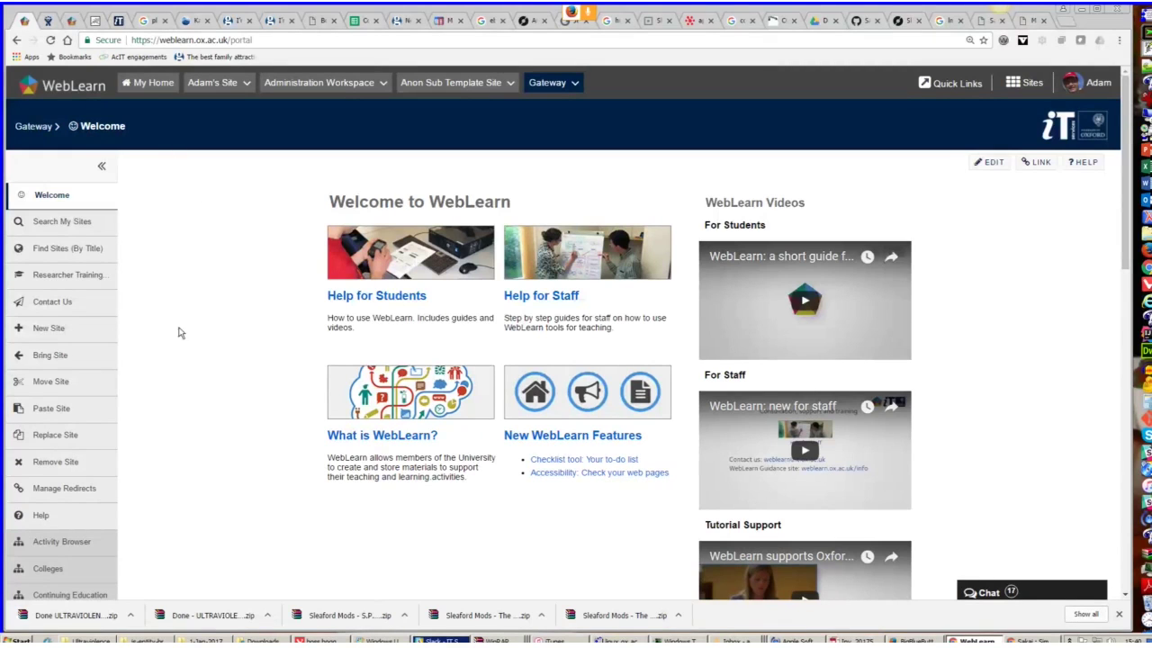
left_click(50, 540)
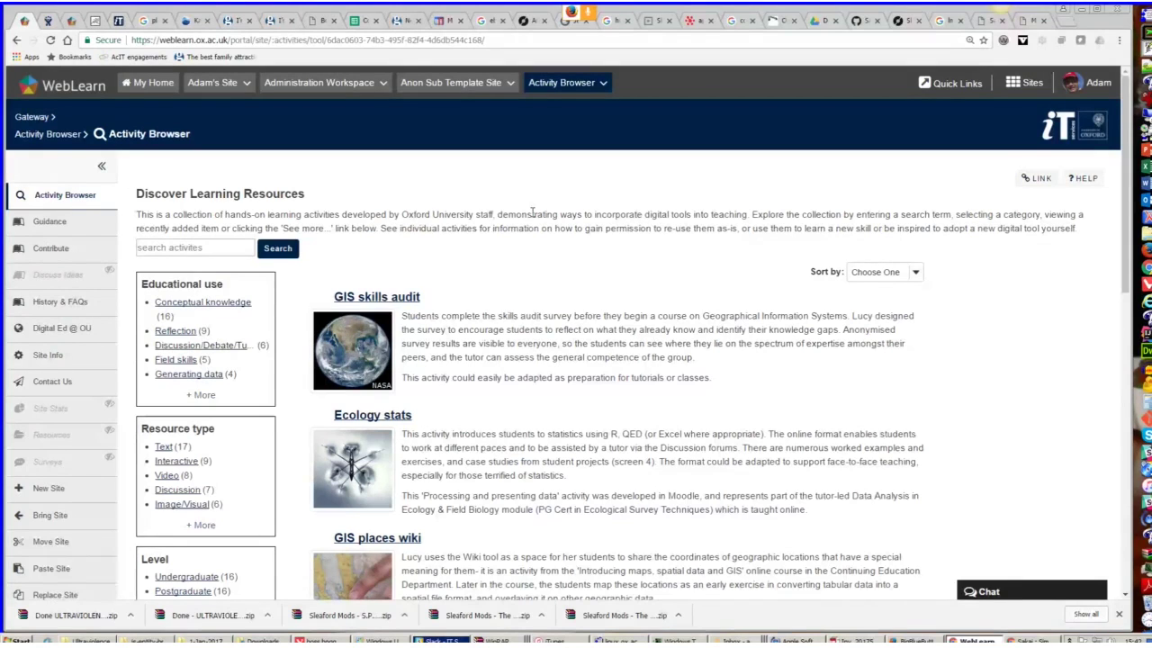
scroll(553, 328, "down", 10)
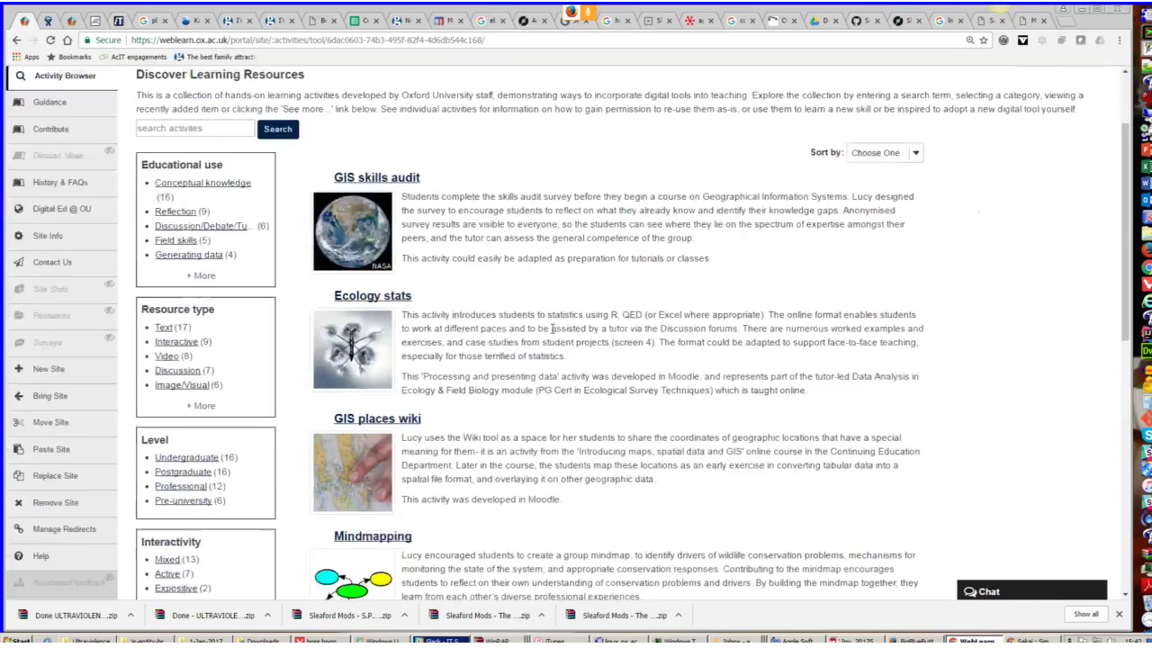
scroll(553, 328, "up", 5)
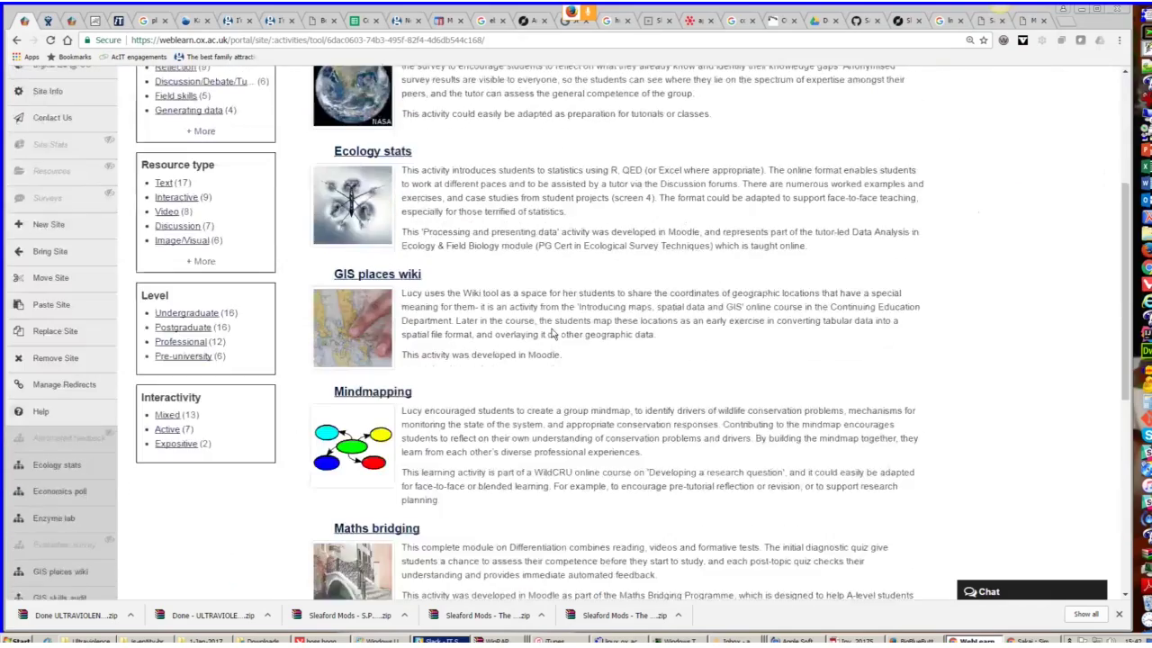
scroll(553, 329, "down", 3)
scroll(551, 331, "up", 5)
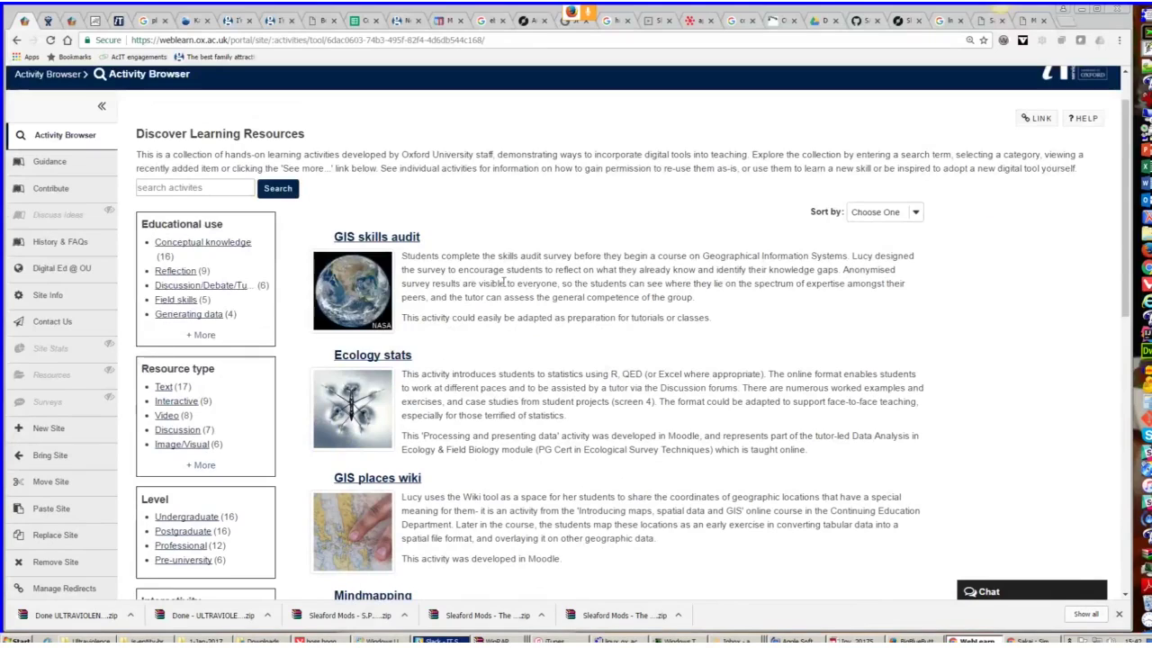
left_click(218, 187)
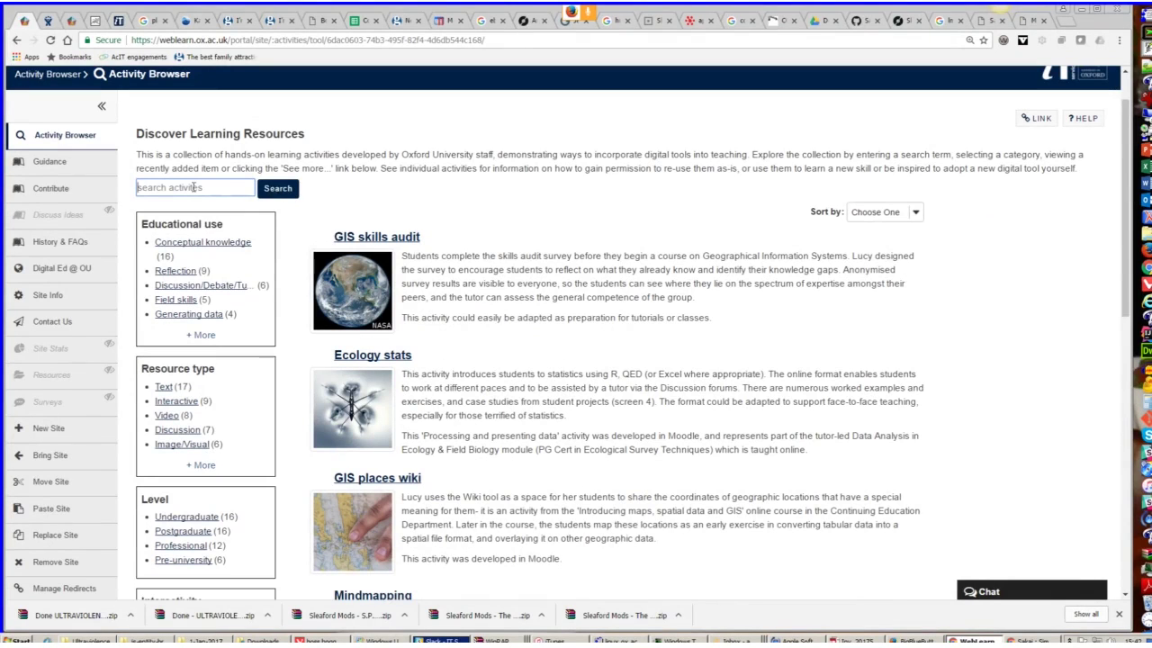
Search for 'skills audit' and open the GIS skills audit activity details.
left_click(194, 186)
type("skills audit")
key("Return")
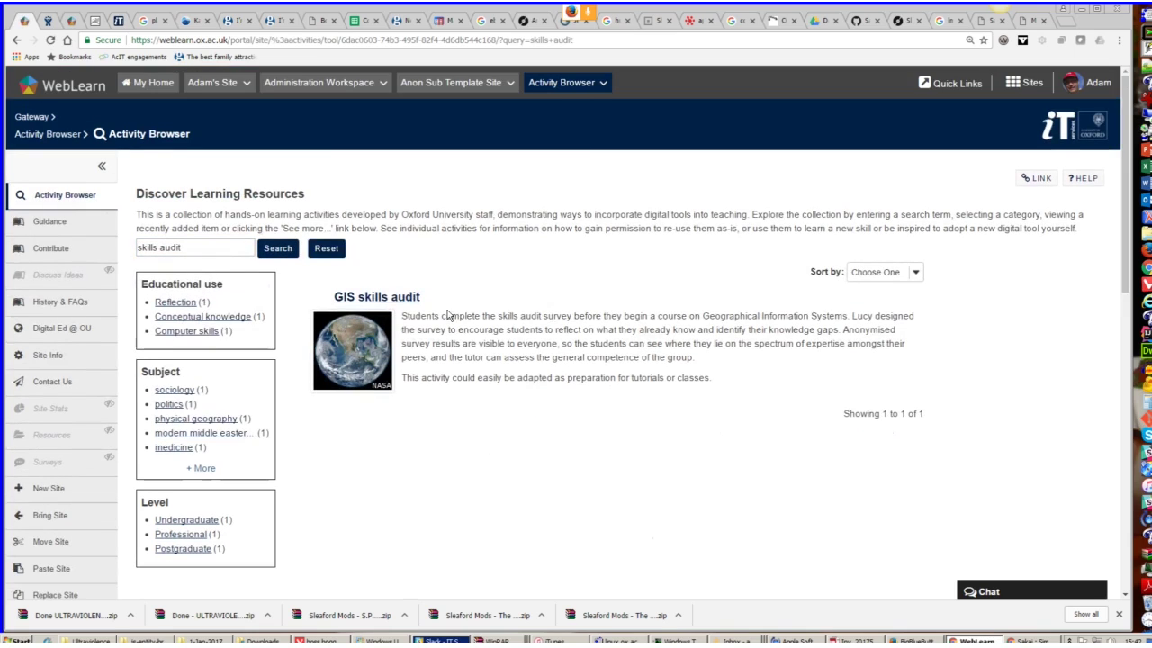
left_click(399, 302)
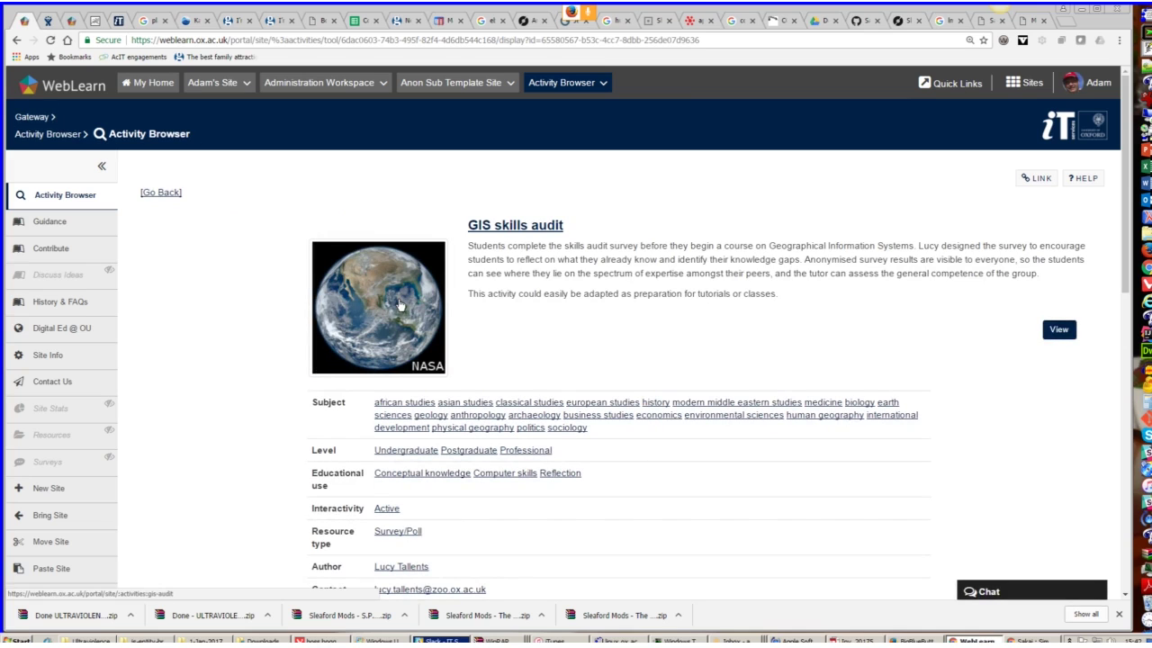
Filter the Activity Browser to show only Undergraduate level activities.
scroll(813, 272, "down", 1)
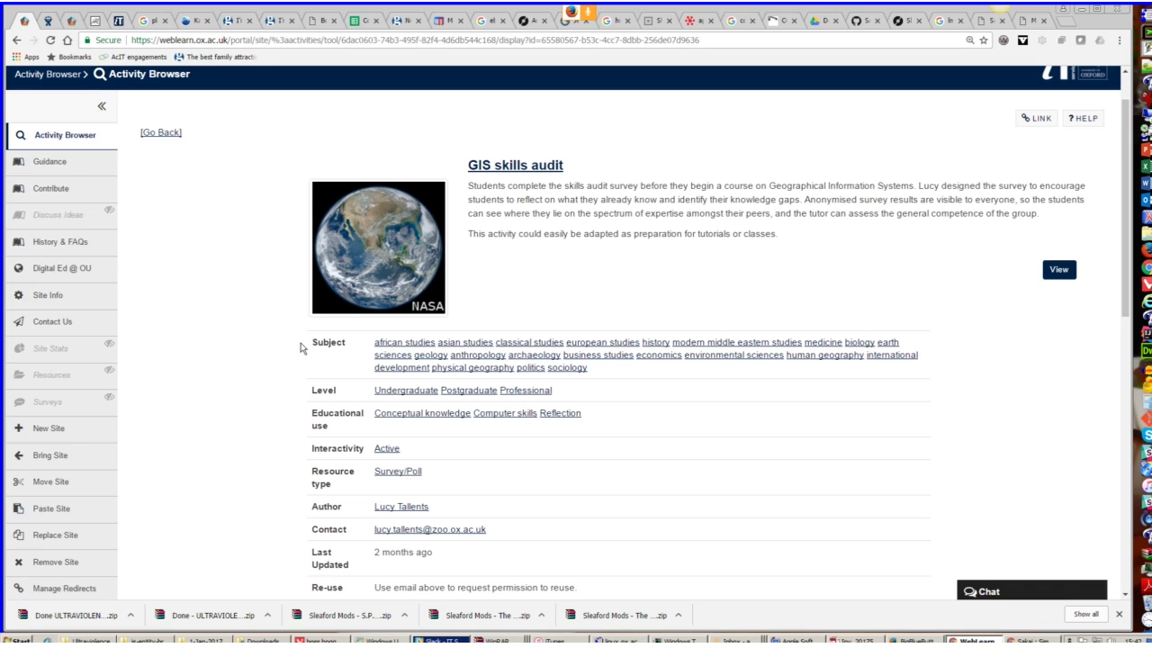
scroll(266, 339, "down", 1)
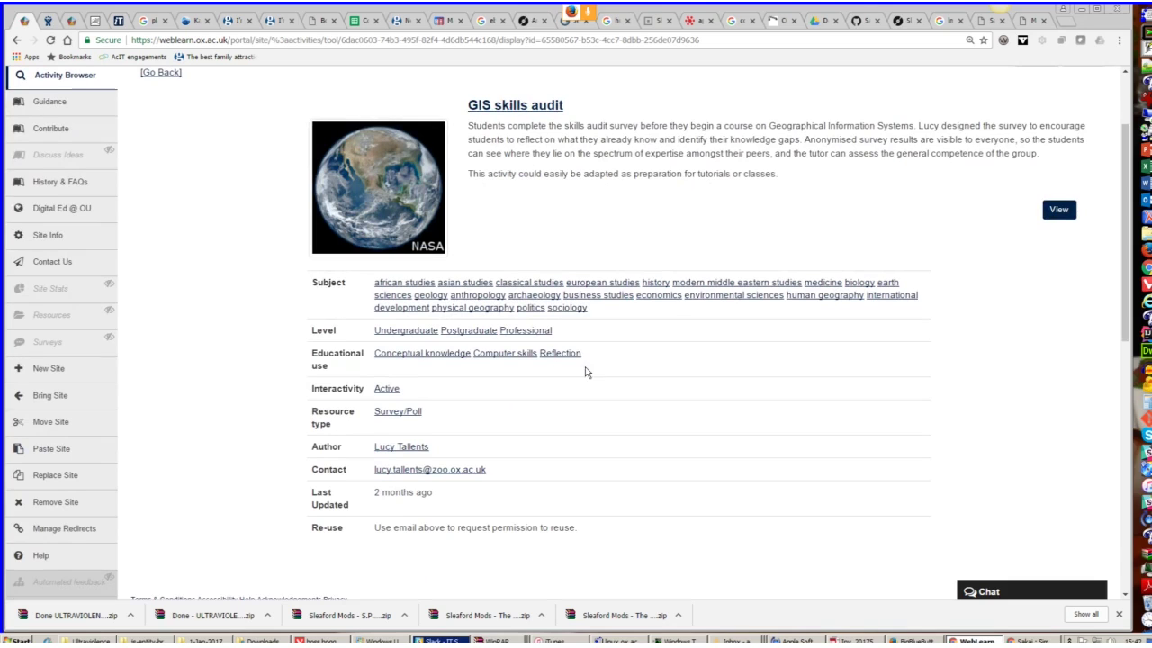
left_click(407, 332)
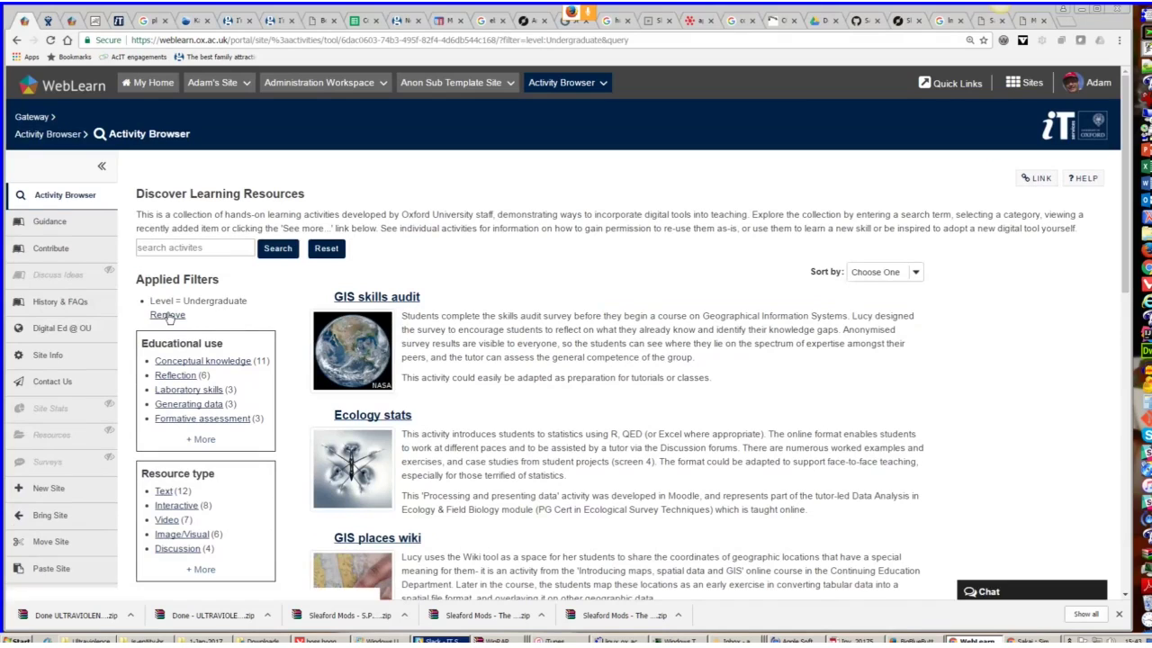
left_click(167, 315)
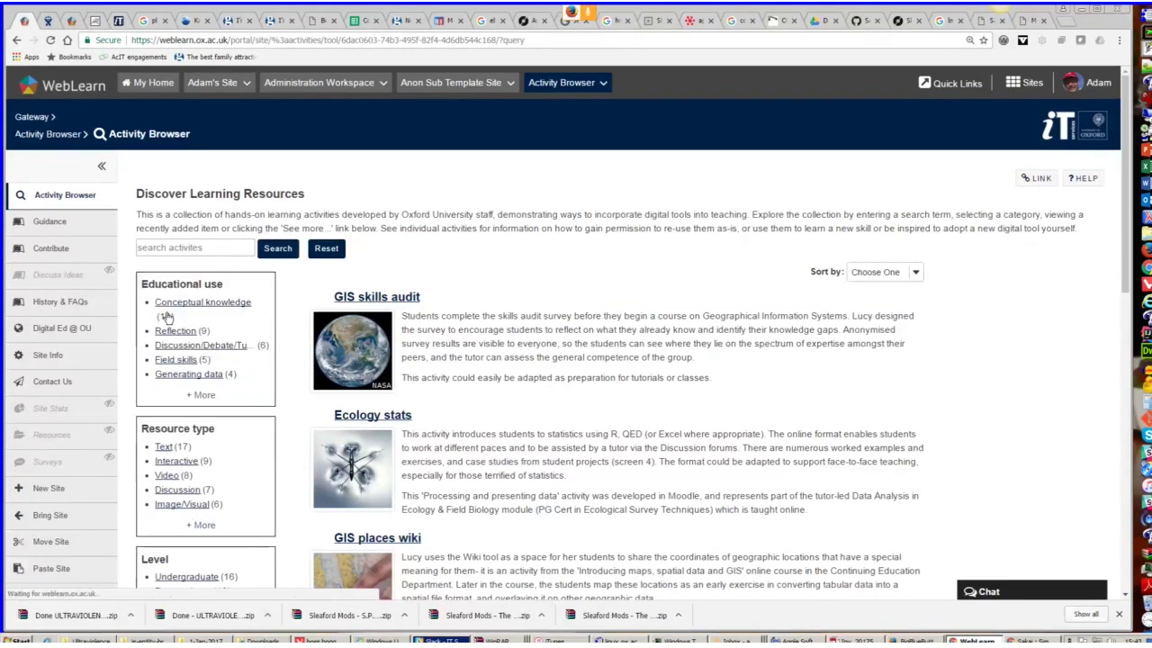
left_click(367, 297)
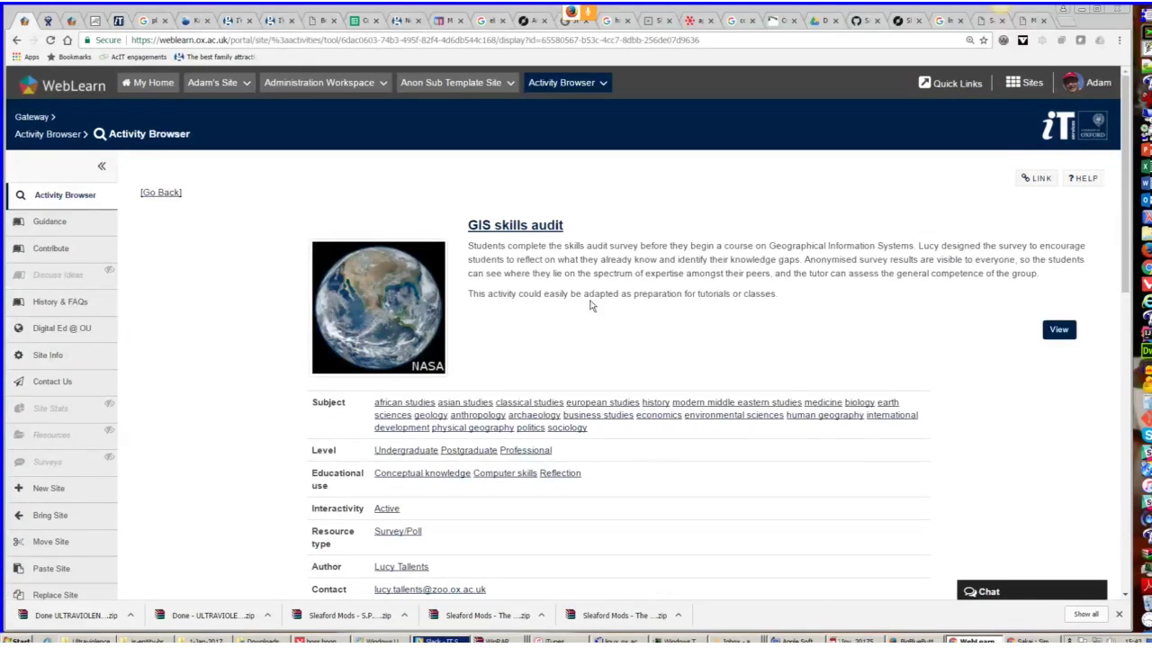
scroll(678, 293, "down", 2)
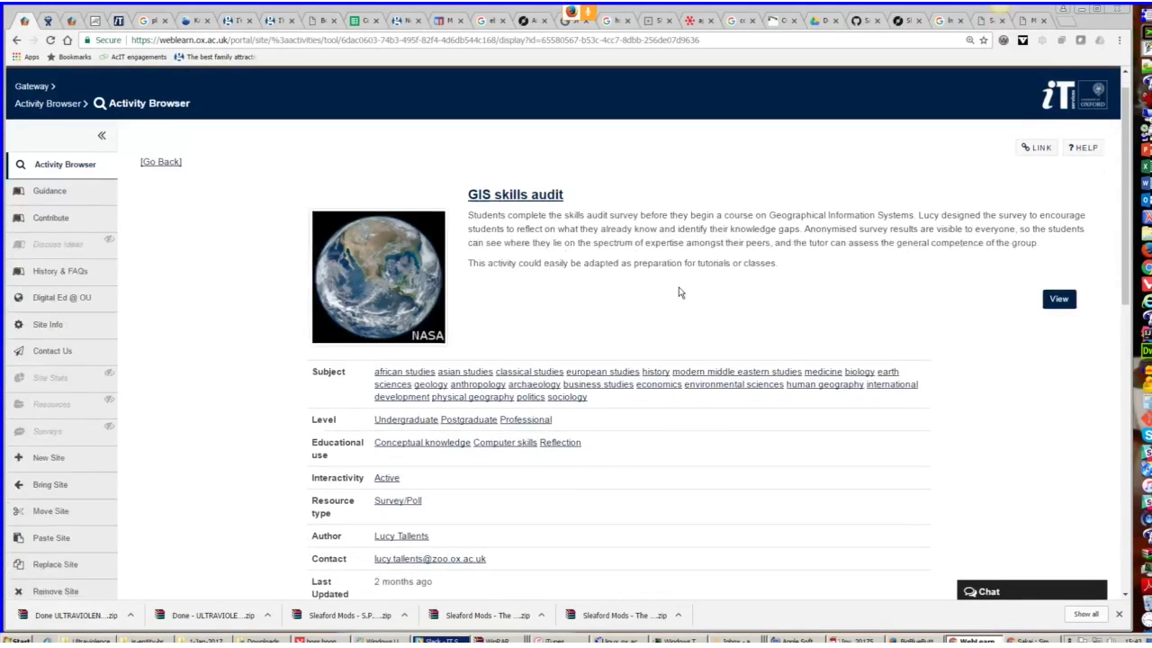
scroll(678, 292, "up", 2)
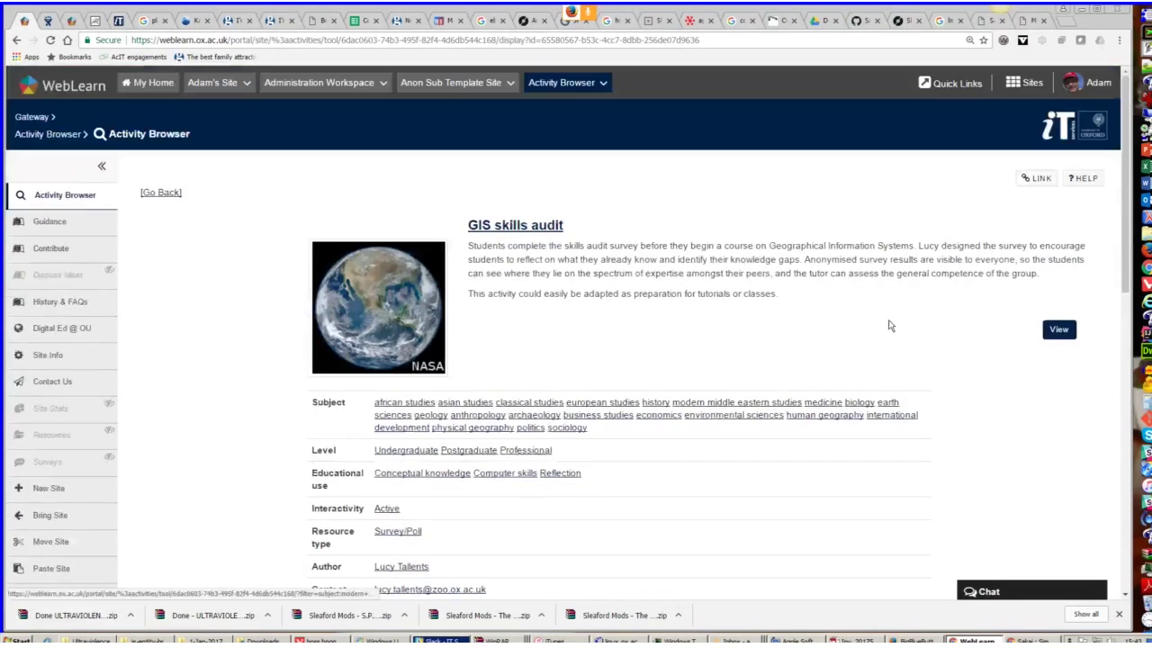
left_click(1058, 330)
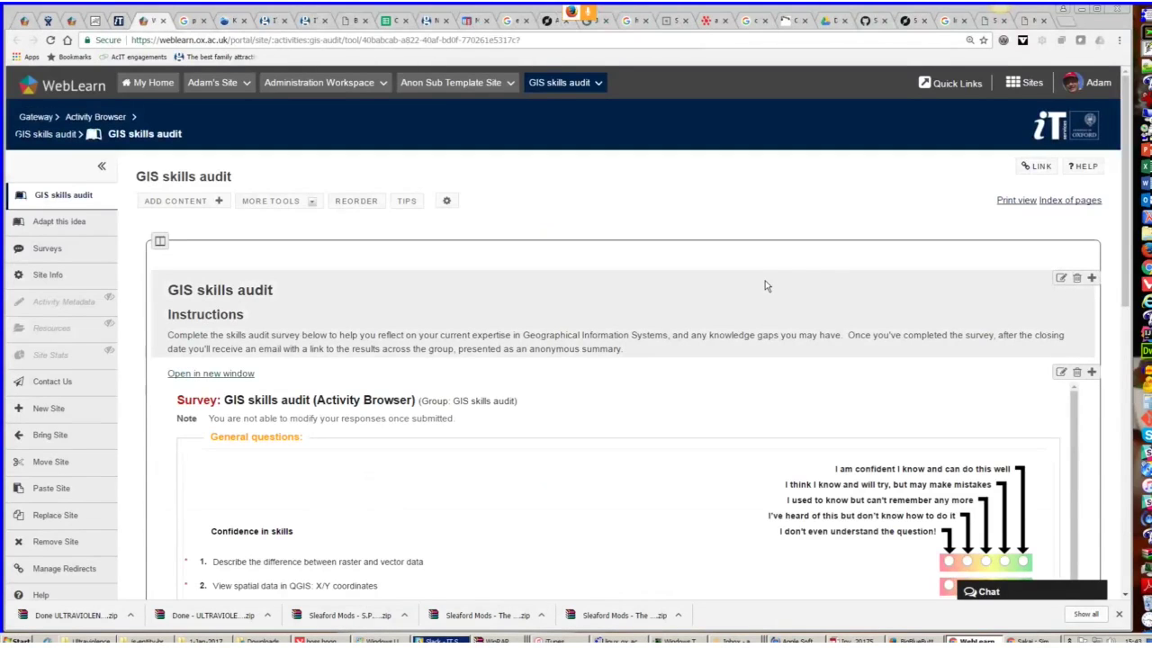
scroll(765, 286, "down", 1)
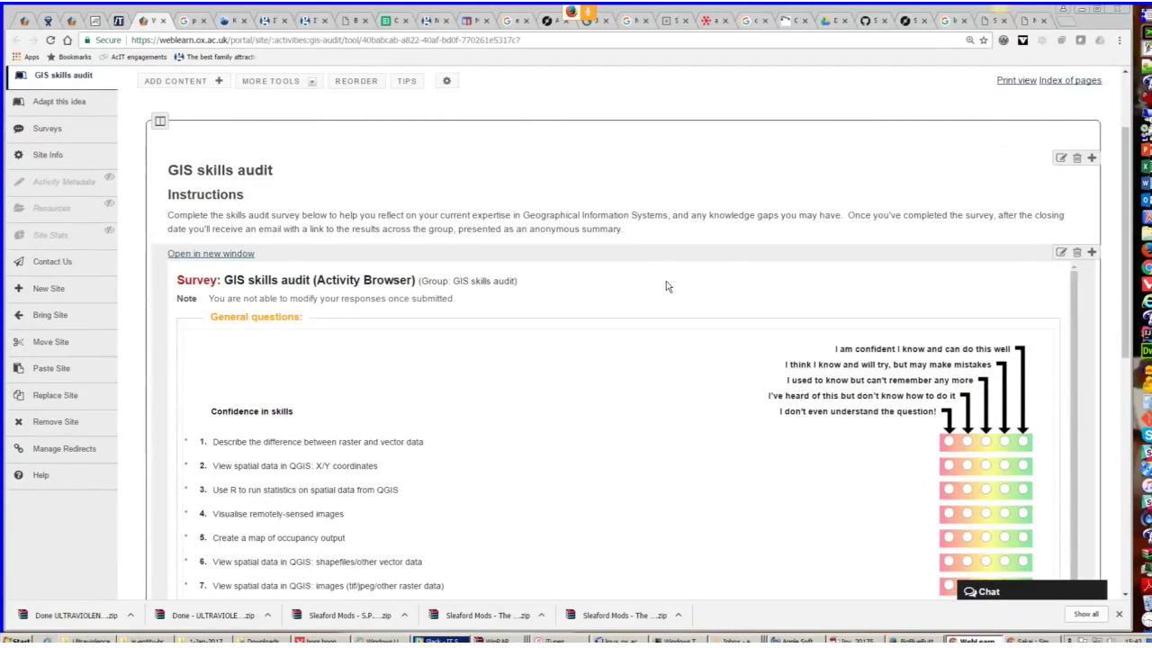
scroll(681, 330, "down", 1)
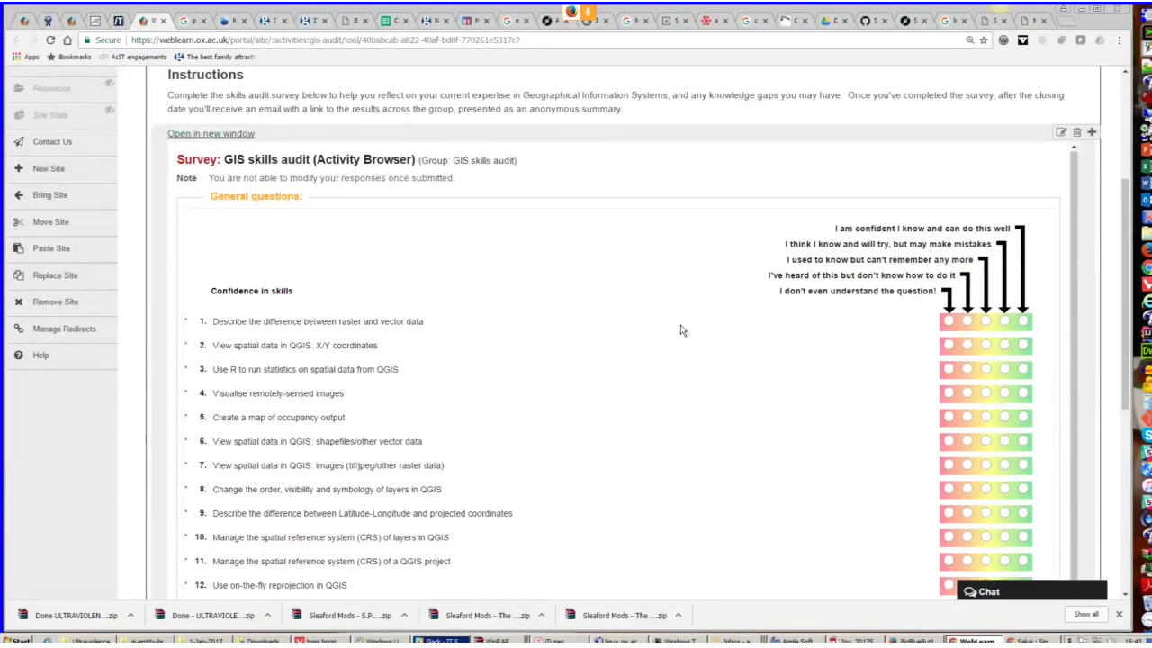
scroll(681, 330, "down", 2)
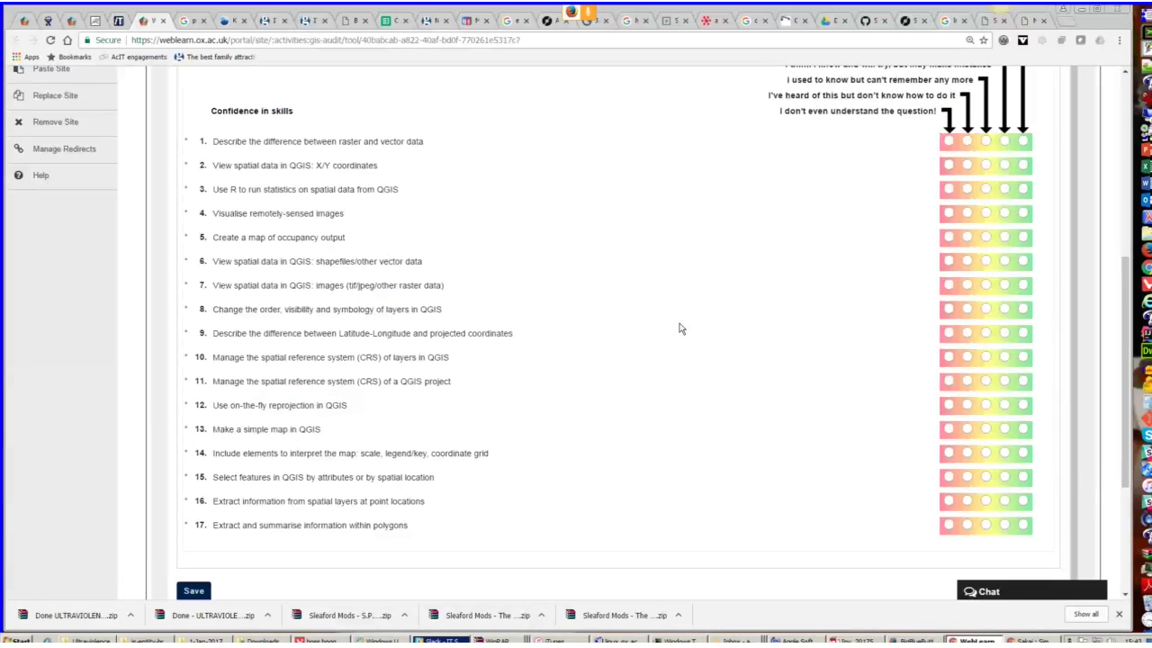
scroll(686, 326, "up", 2)
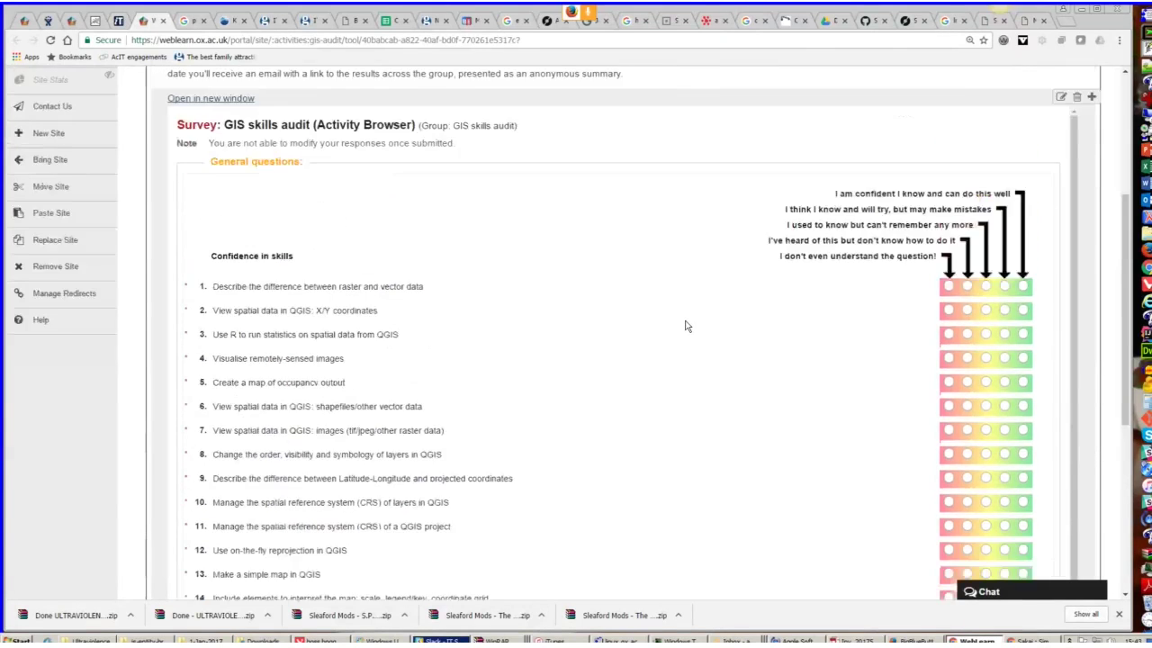
scroll(686, 326, "up", 4)
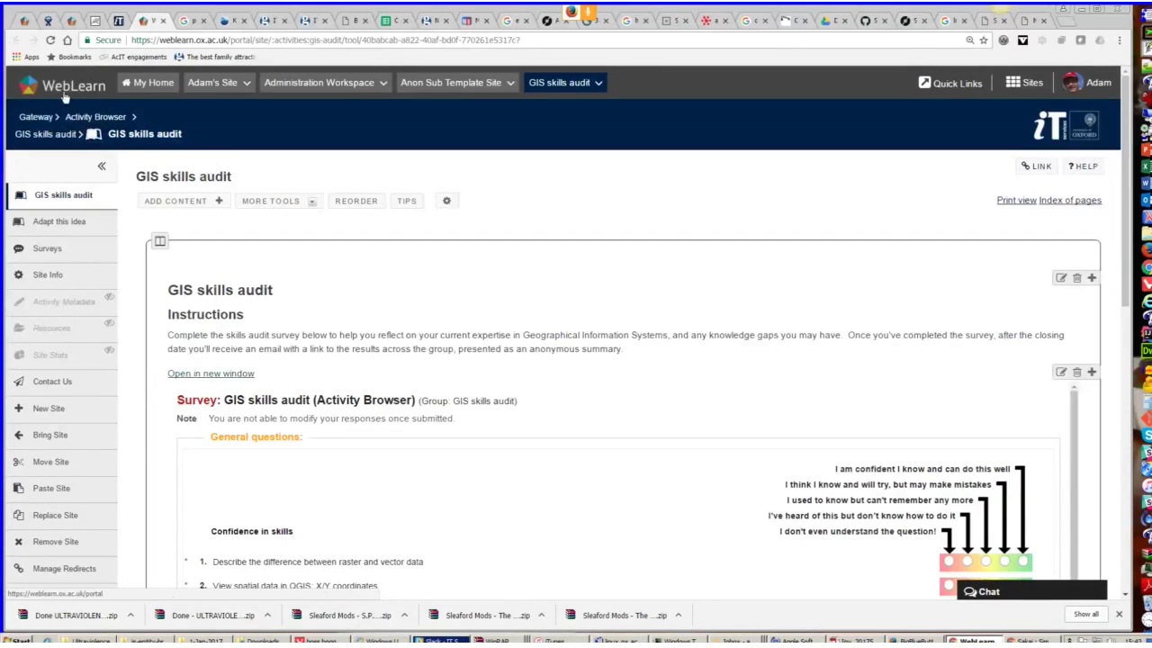
left_click(18, 39)
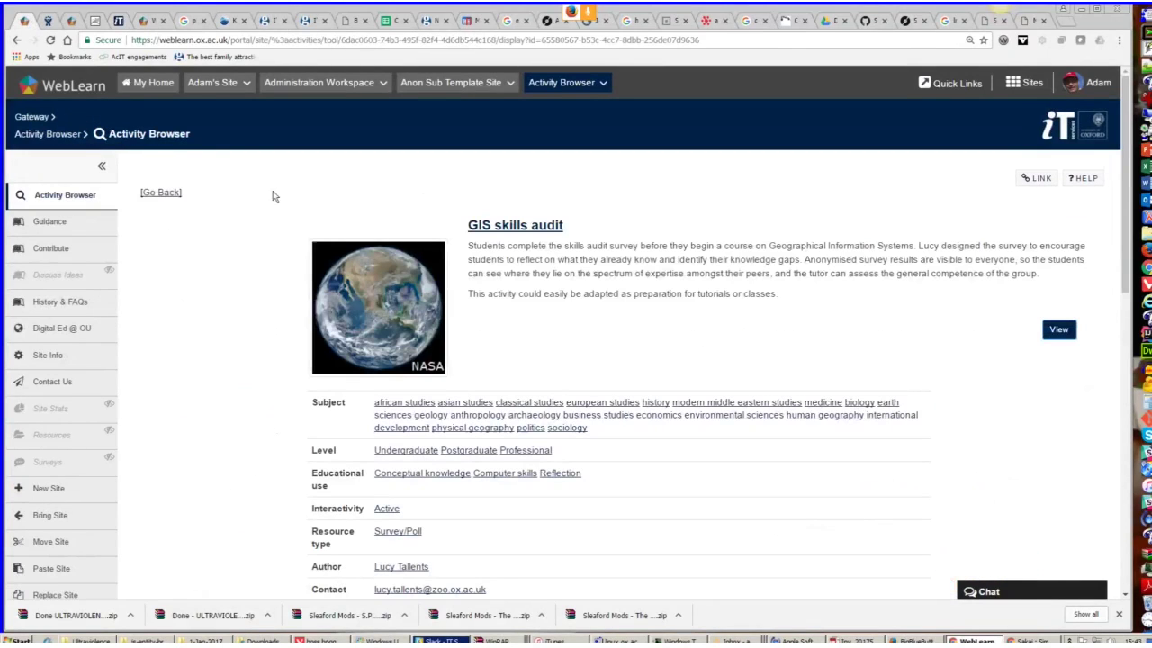
Back in the Activity Browser, search for 'stats' and open the Ecology stats activity details.
left_click(163, 134)
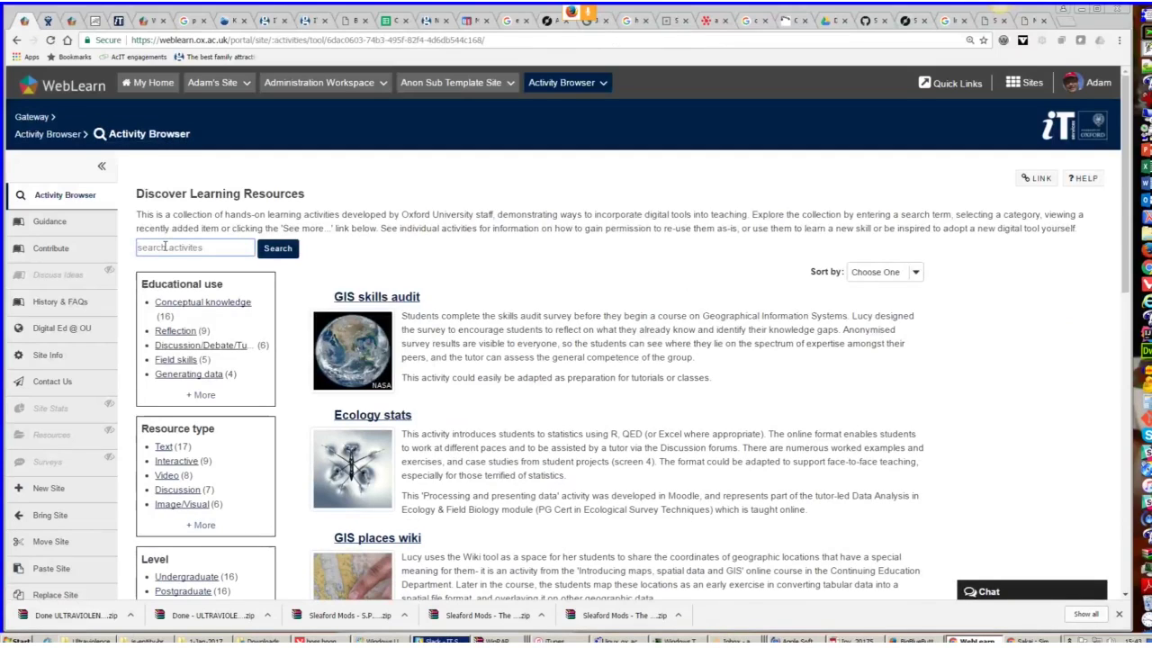
left_click(164, 246)
type("stats")
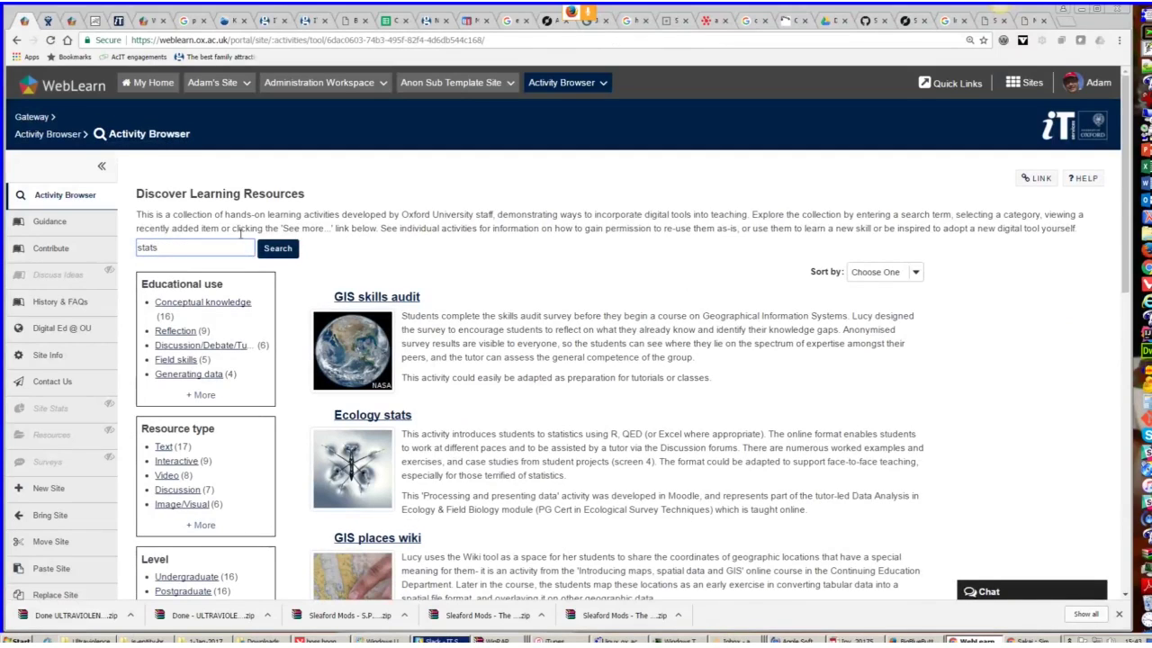
left_click(274, 249)
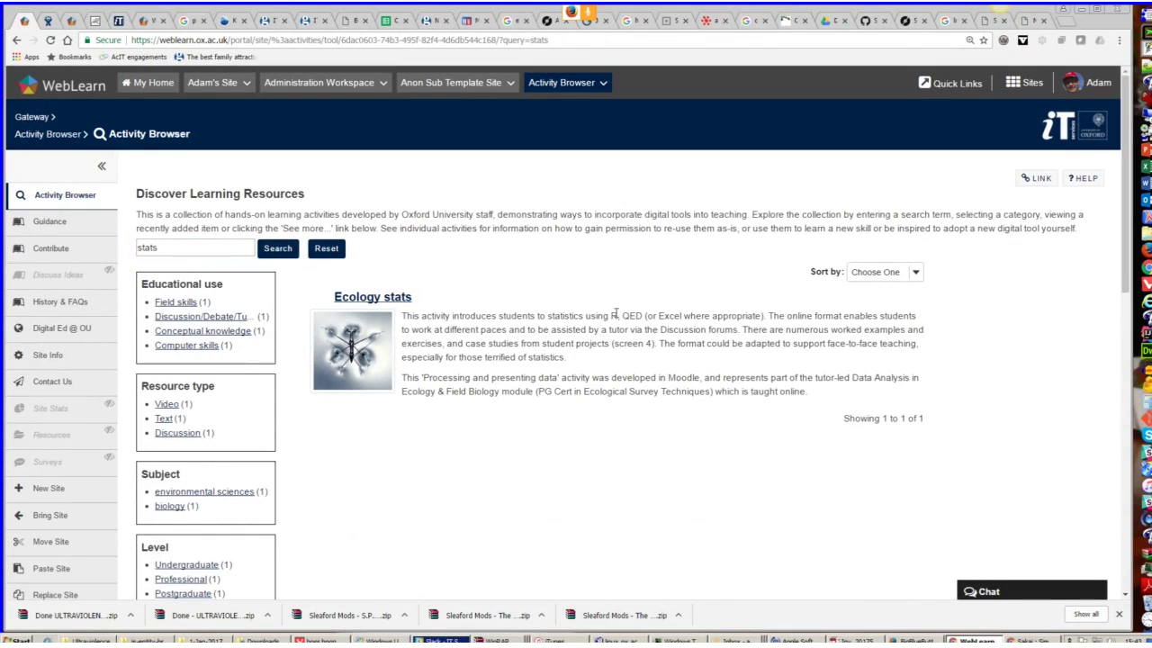
left_click(384, 302)
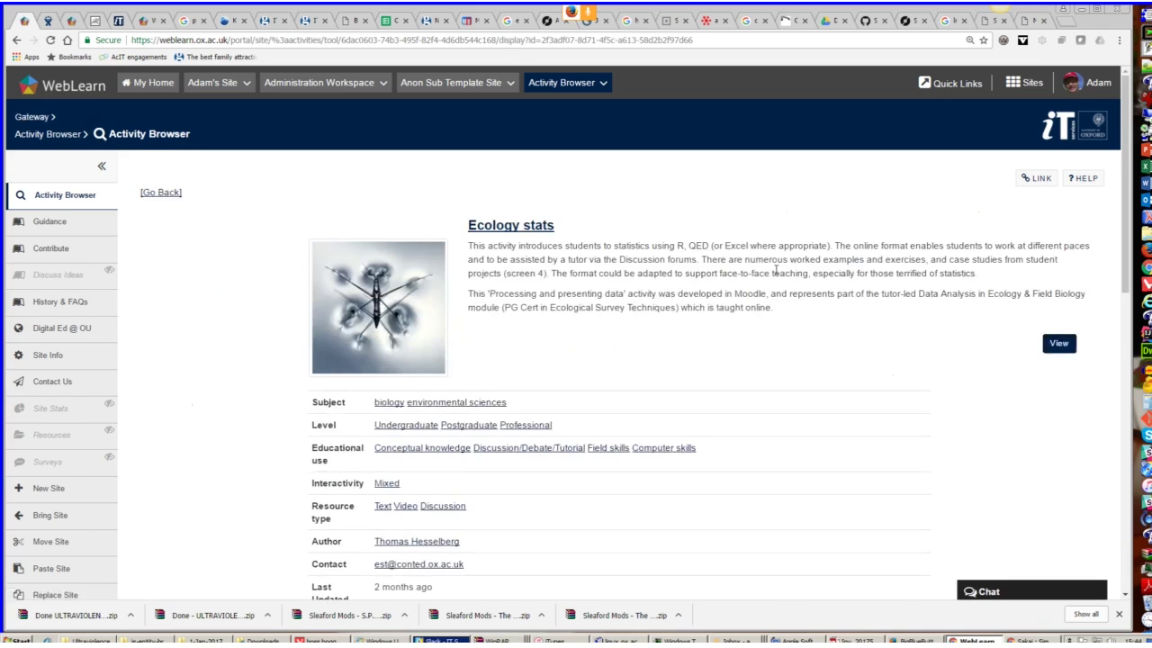
scroll(783, 275, "down", 1)
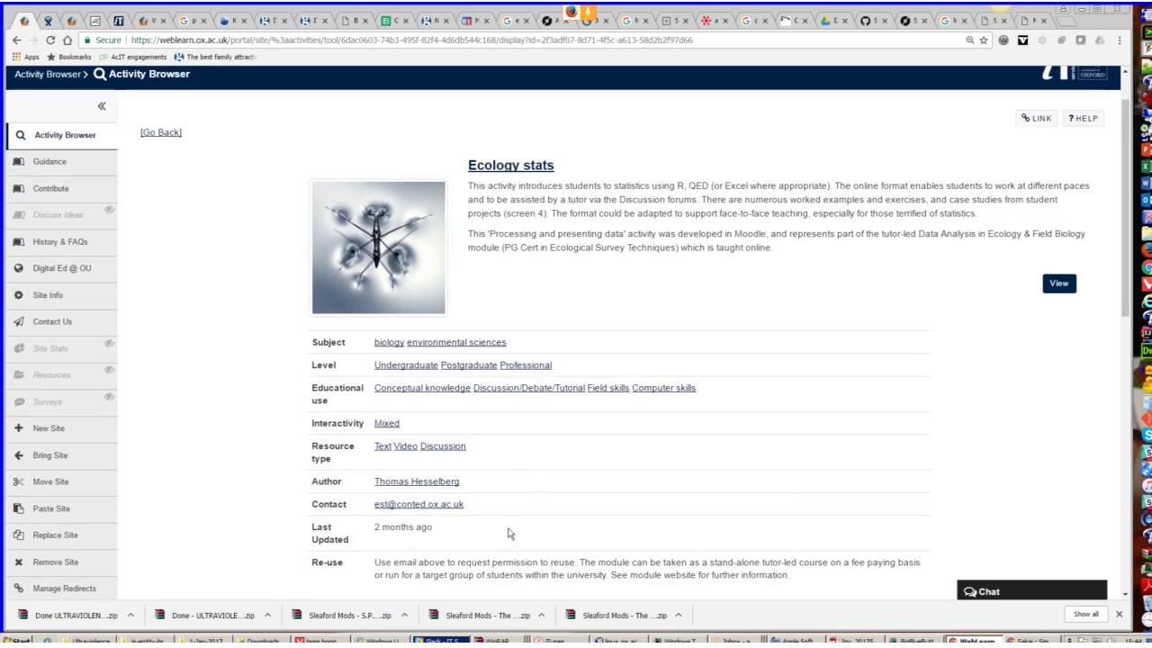
View the Ecology stats site's Data Analysis in Ecology welcome page, then close it.
left_click(1058, 285)
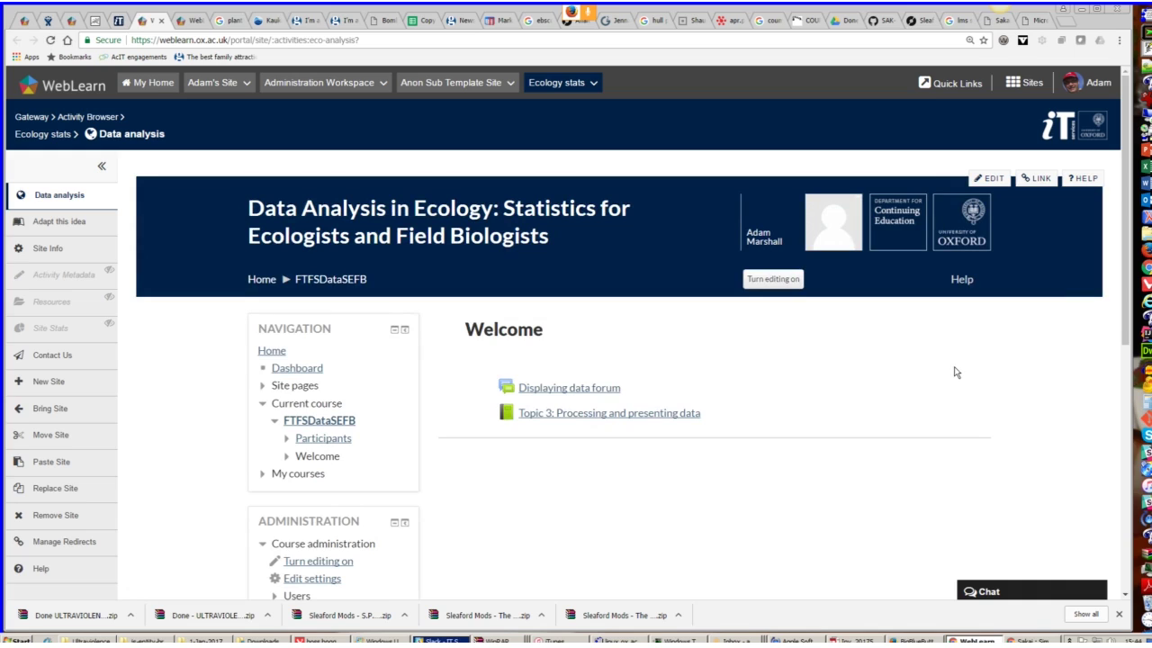
scroll(955, 372, "down", 2)
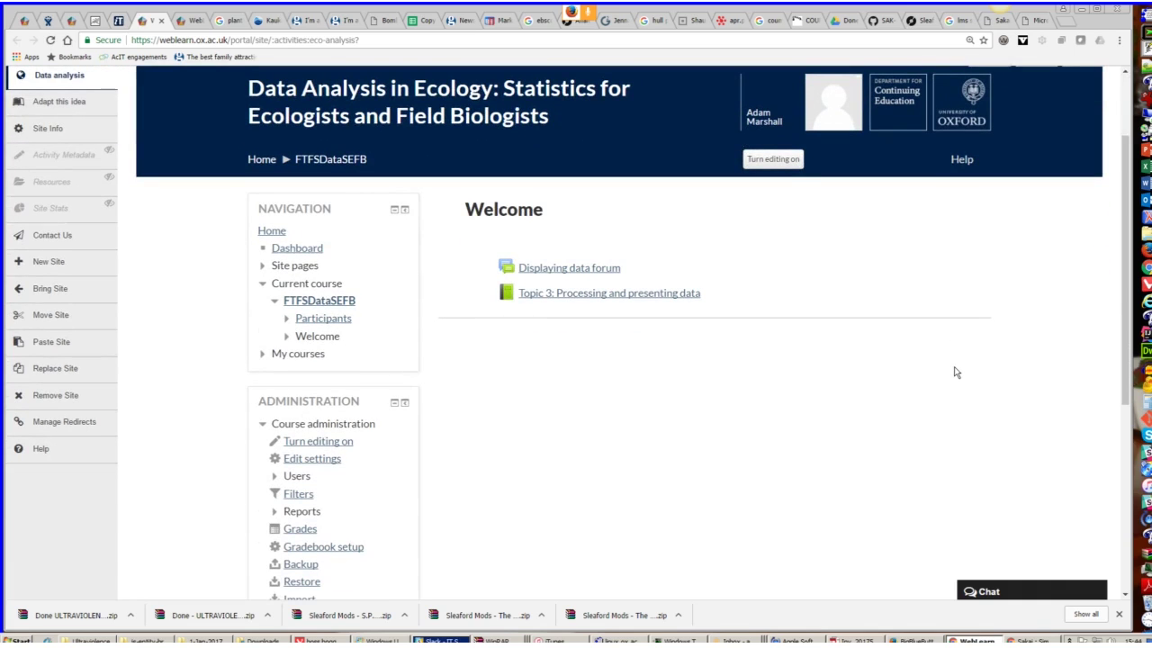
scroll(955, 372, "up", 1)
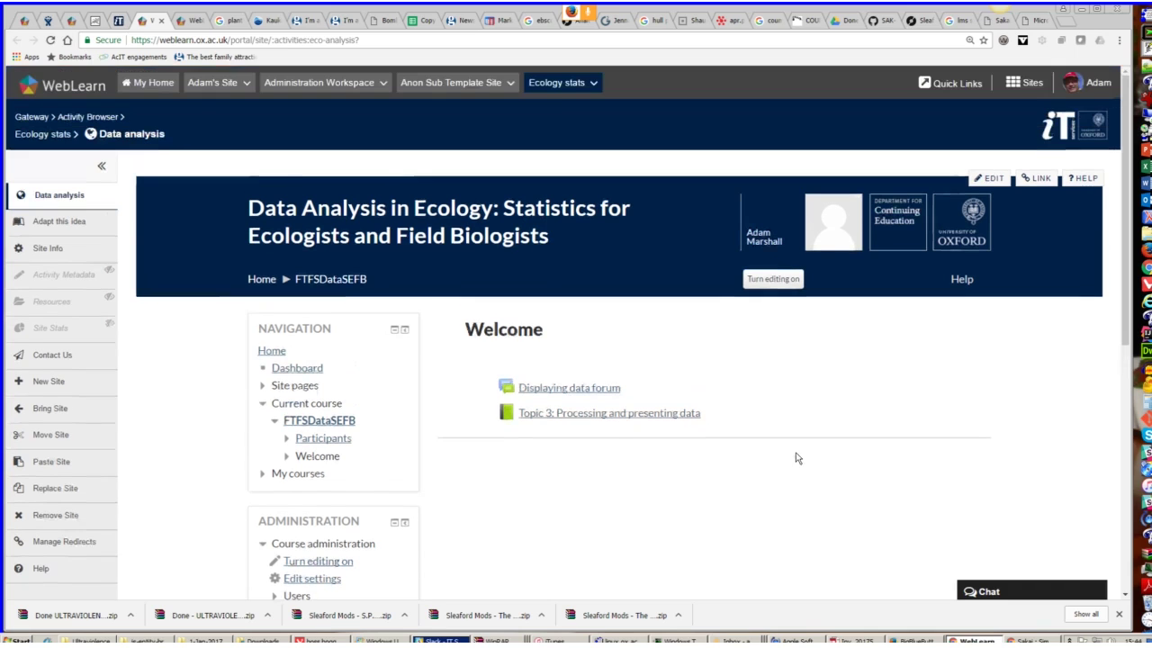
left_click(160, 22)
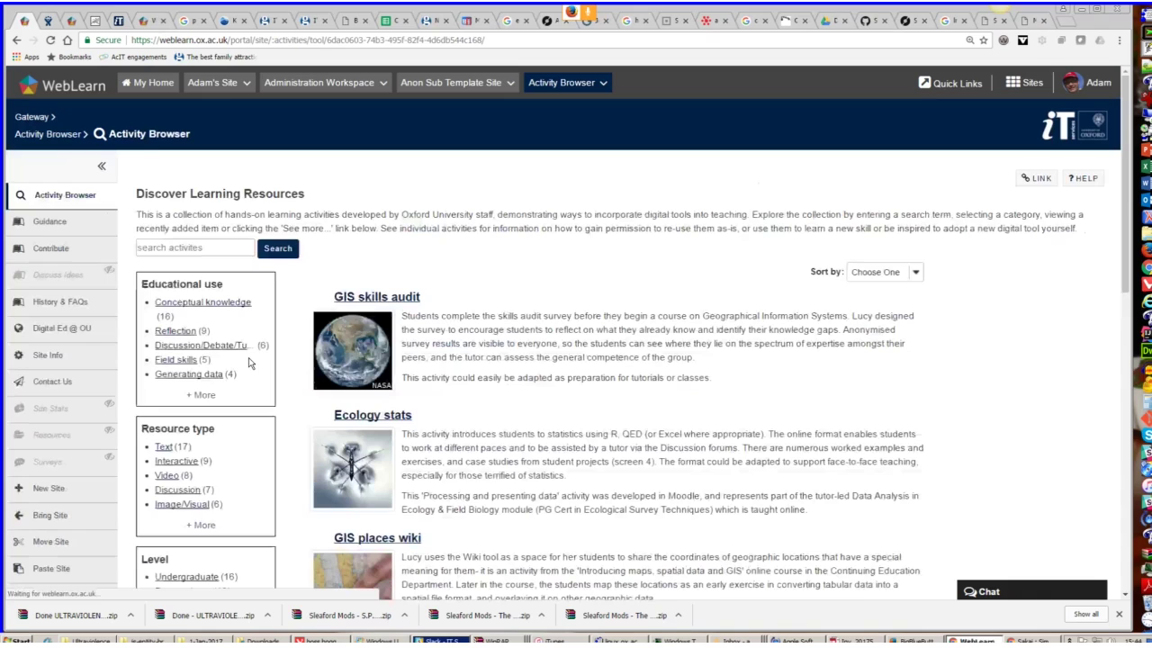
Scroll through the Activity Browser's list of 22 learning resources.
scroll(808, 429, "down", 6)
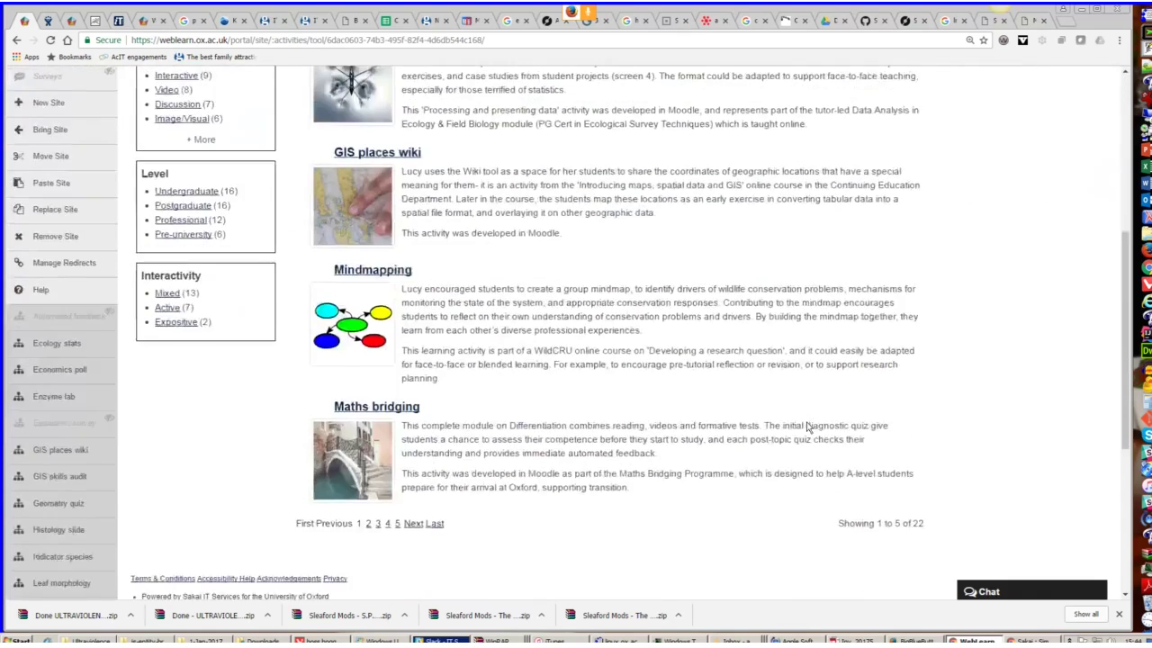
scroll(549, 420, "up", 6)
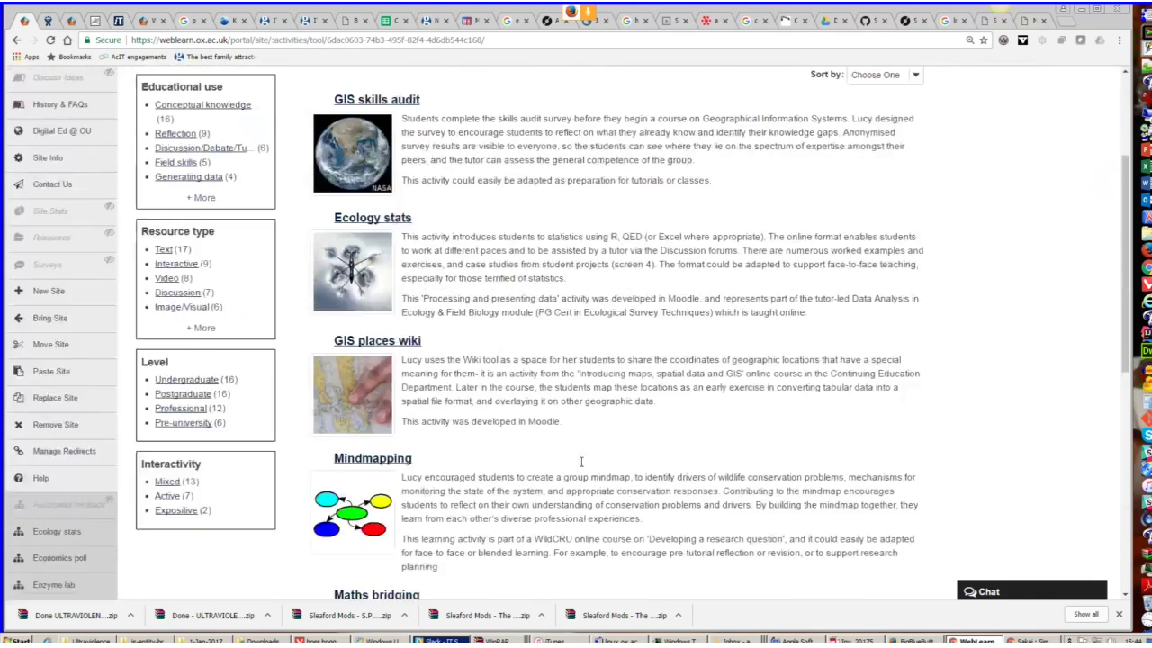
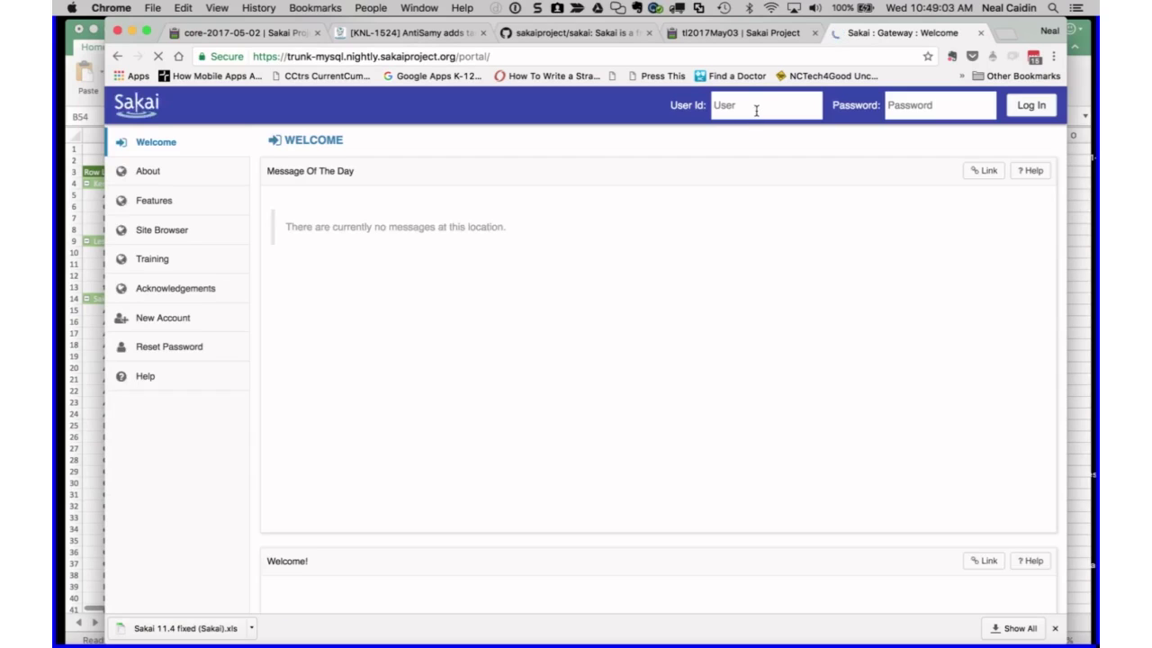
left_click(756, 111)
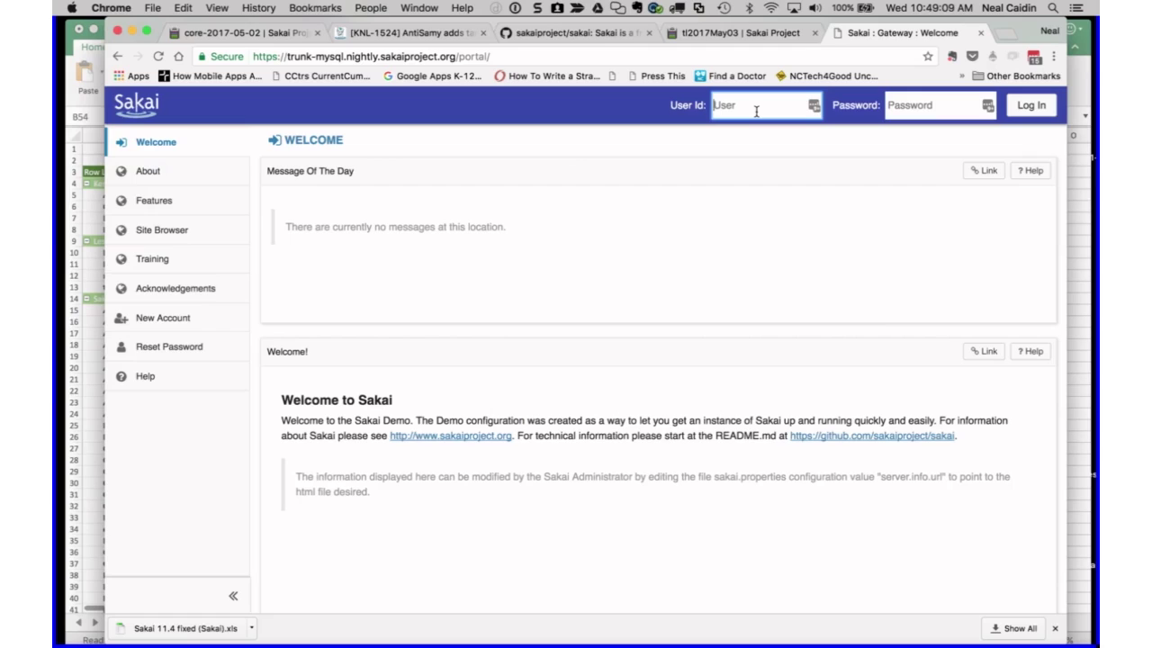
key("Tab")
type("****")
key("Return")
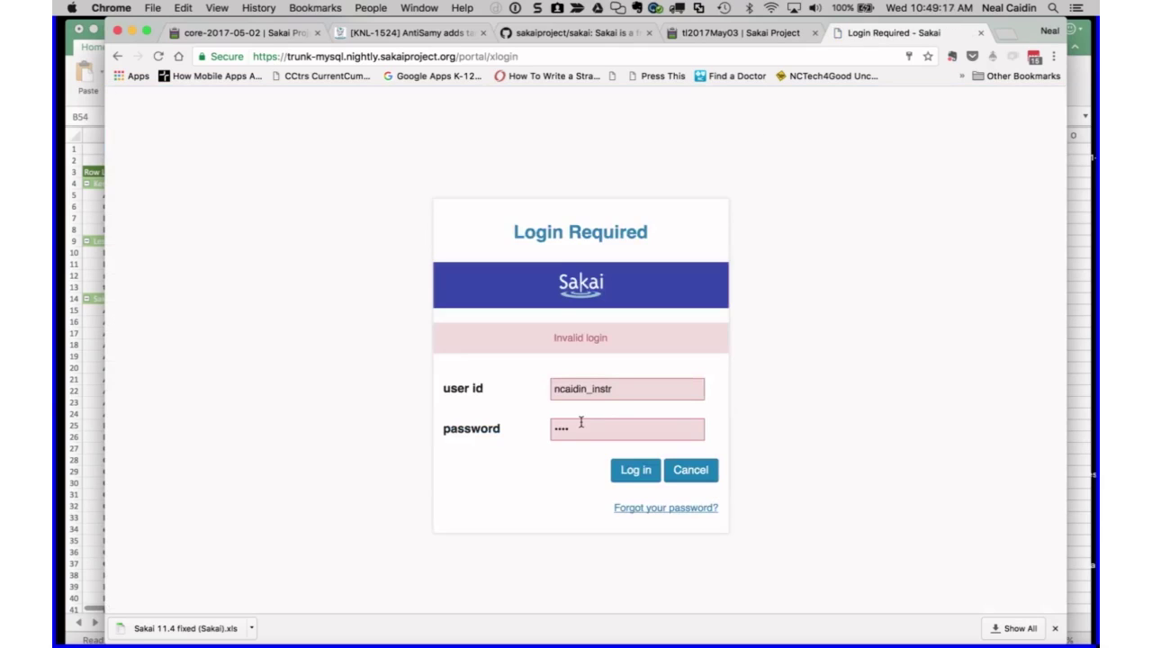
left_click(570, 429)
key("BackSpace")
key("BackSpace")
key("BackSpace")
key("BackSpace")
type("*****")
key("Return")
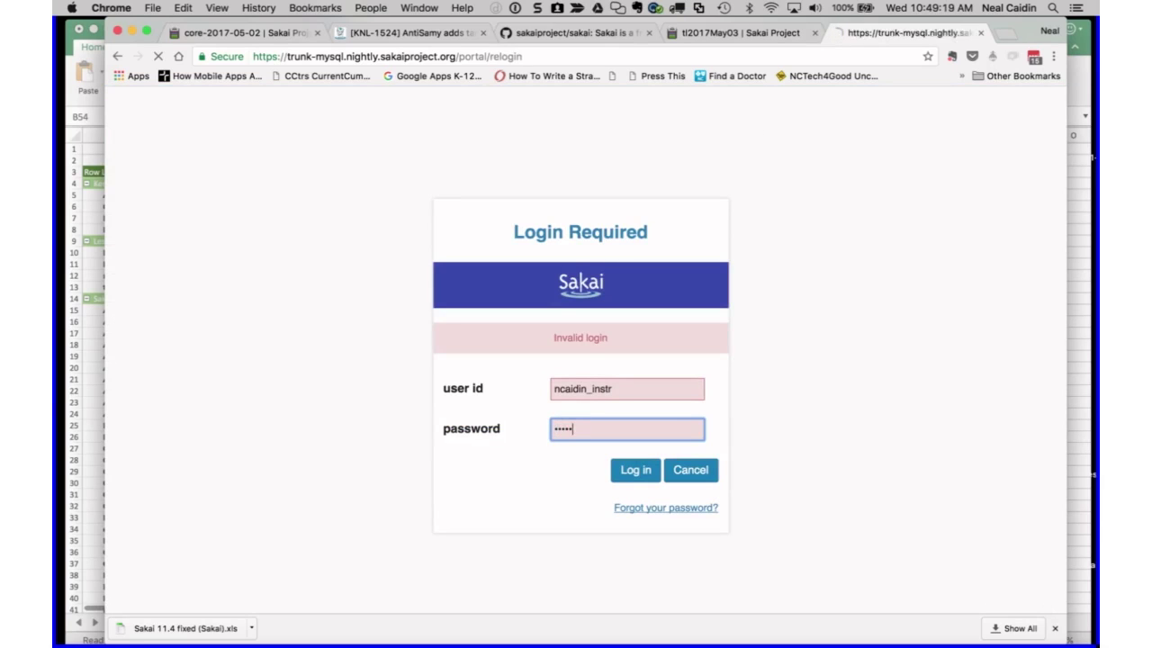
left_click(626, 478)
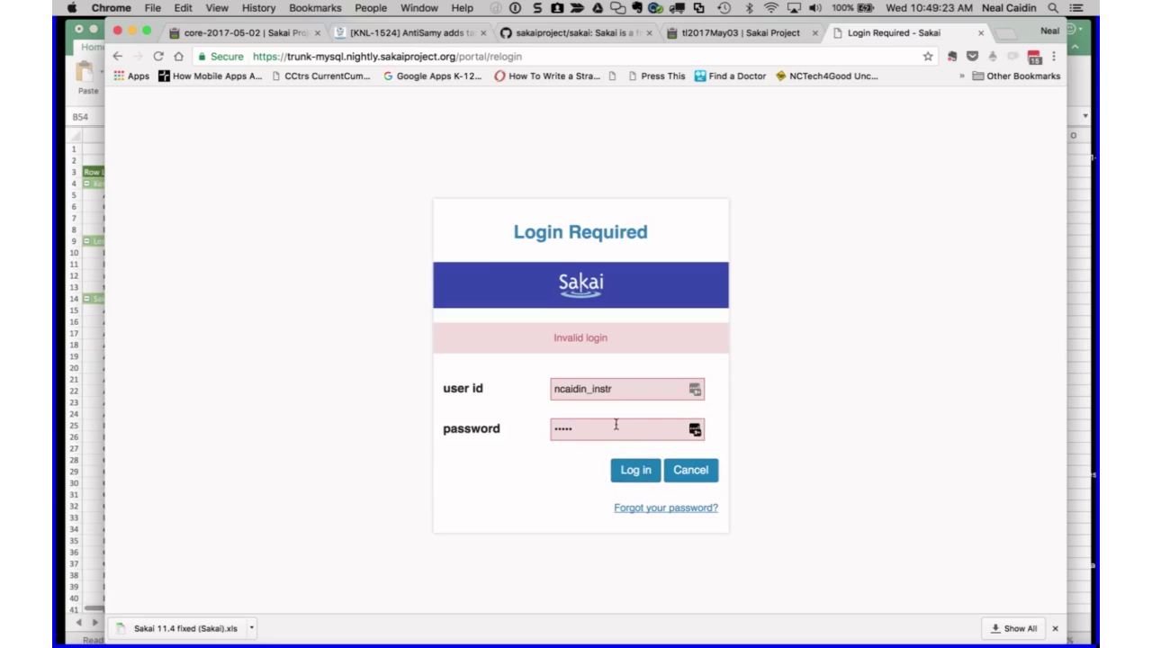
left_click(679, 470)
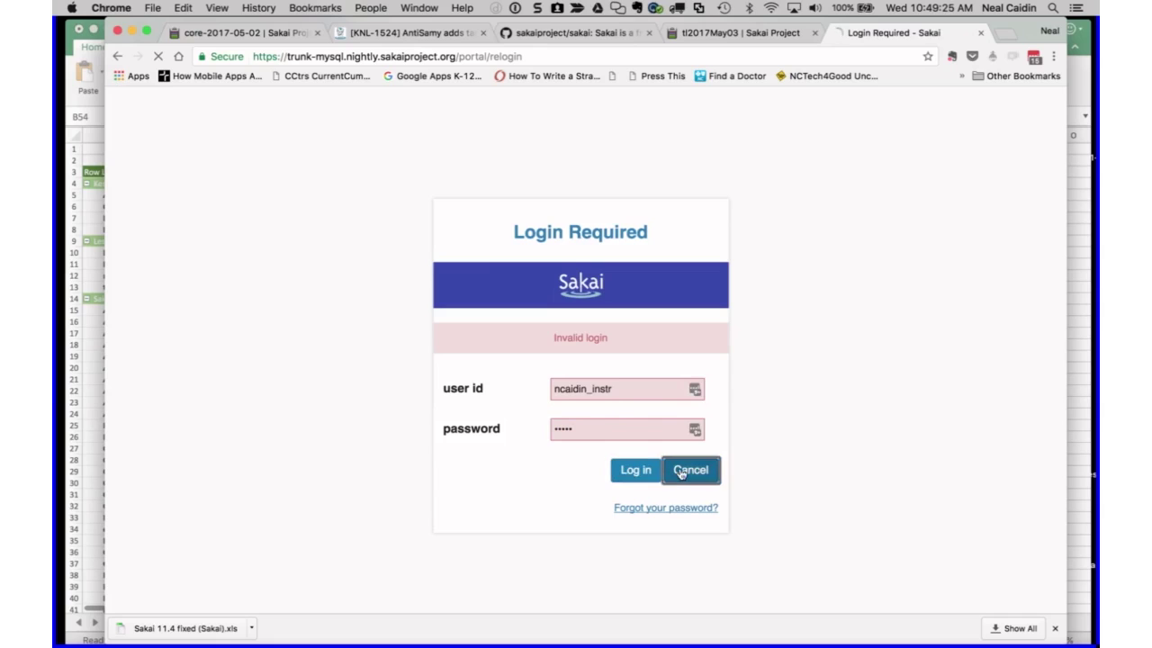
Log in with the administrator credentials and open the 'ncaidin tst 01 Spring 2017' course site.
left_click(772, 110)
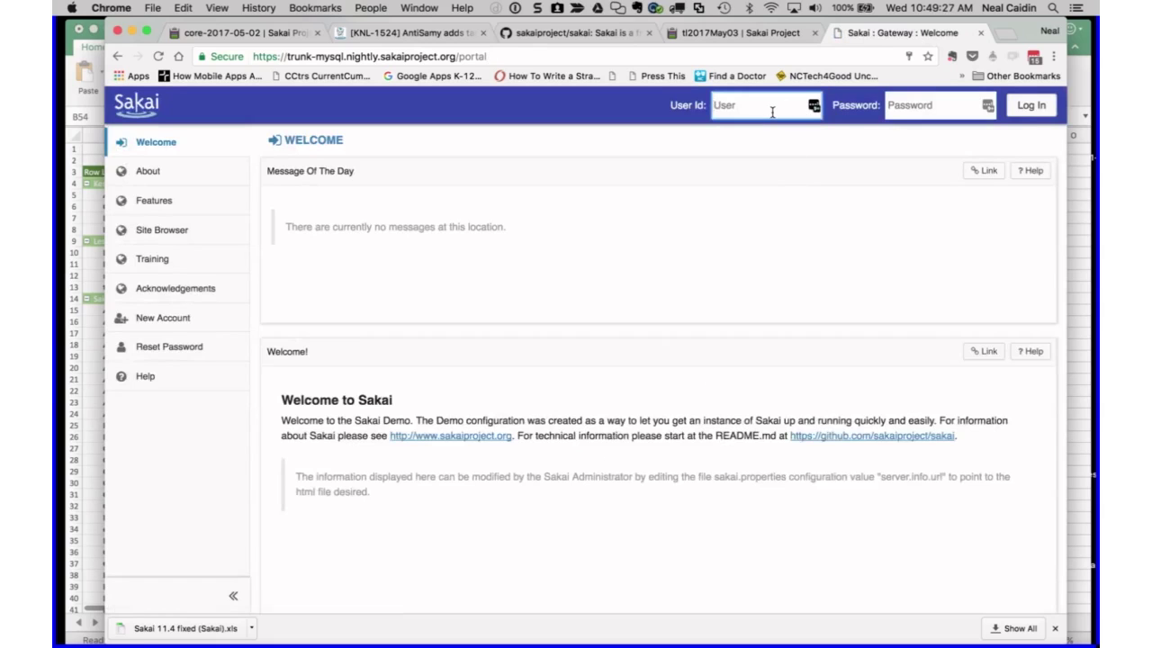
key("Tab")
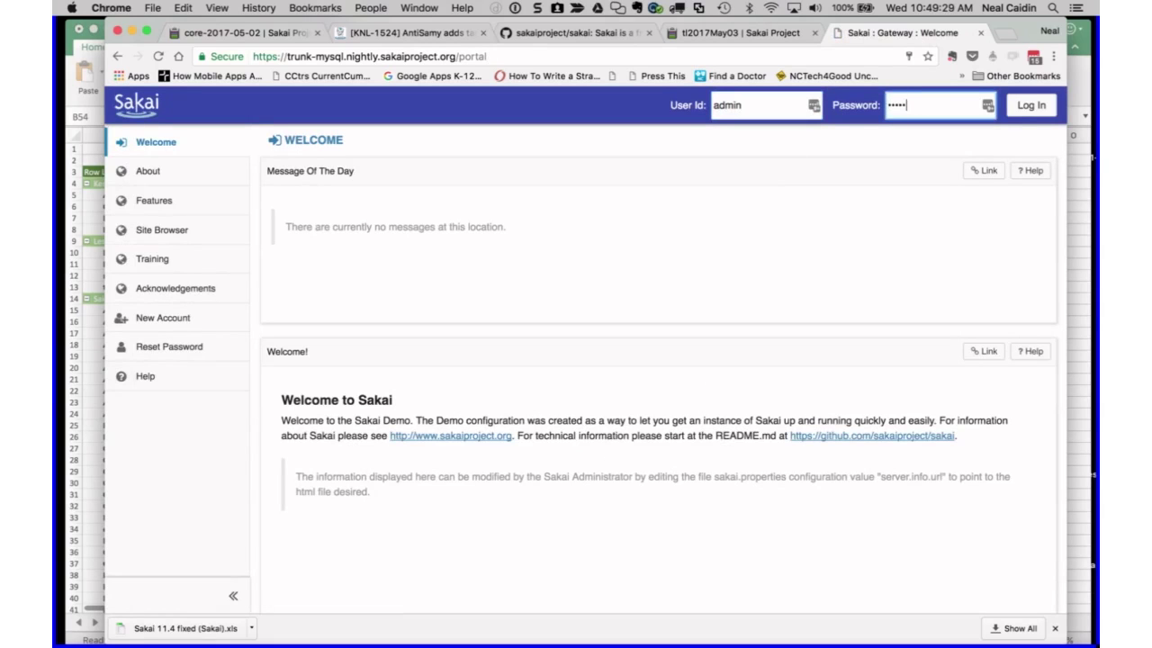
left_click(1030, 106)
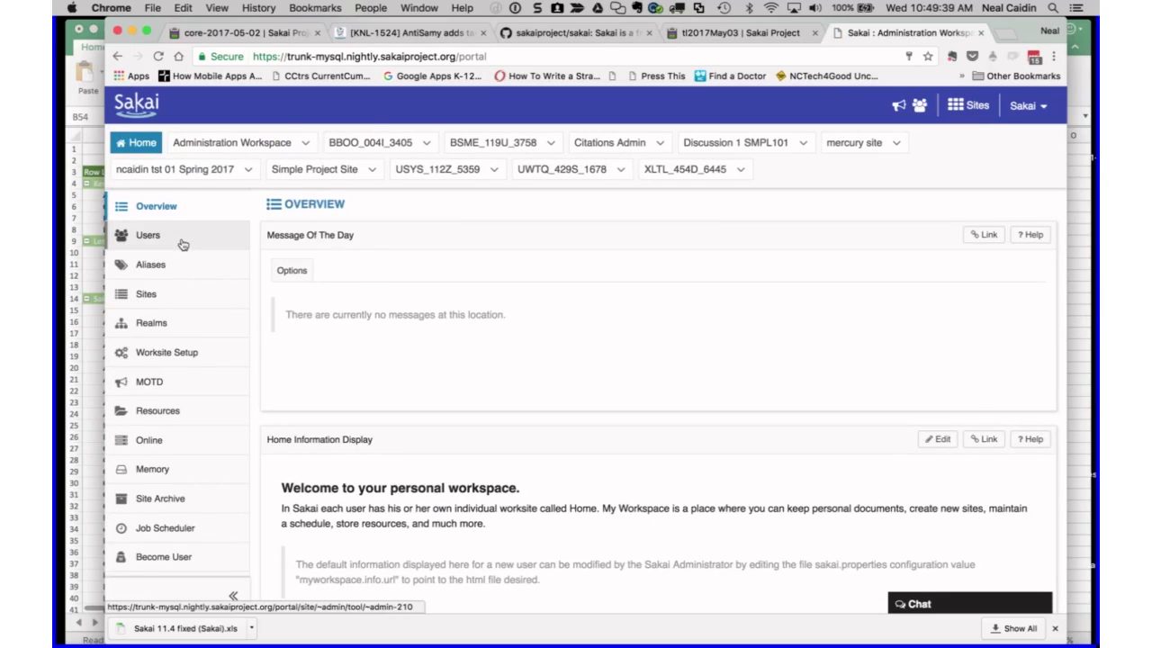
left_click(189, 171)
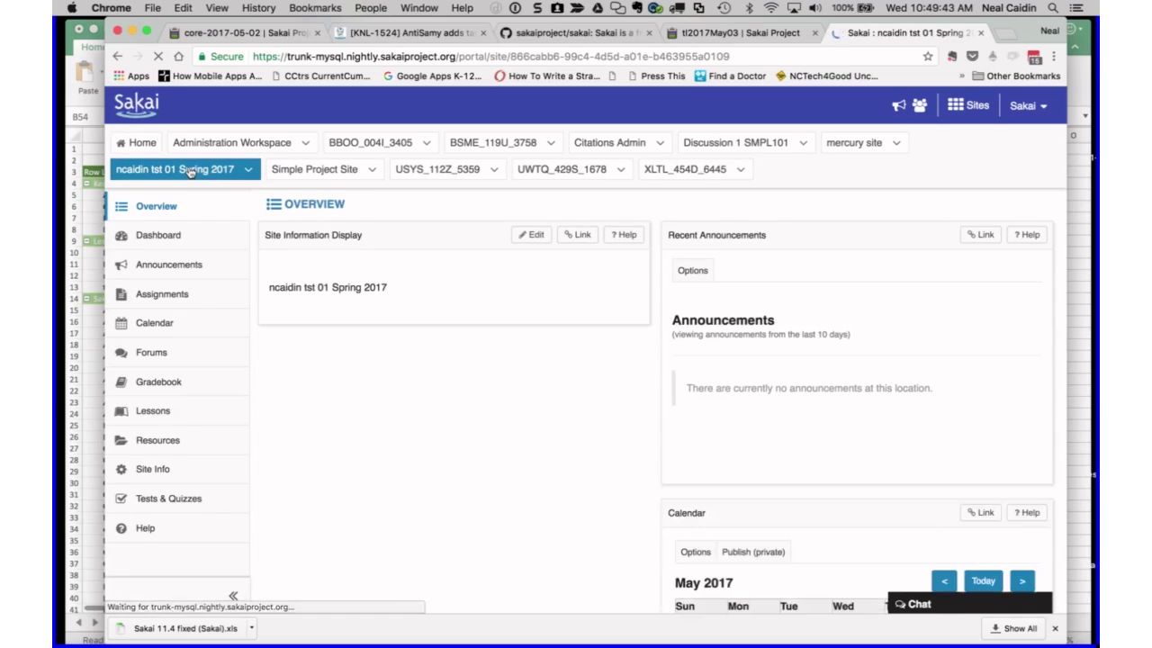
Open the Gradebook and review the 60 students' course grades and Item 9 and Item 10 scores.
left_click(157, 383)
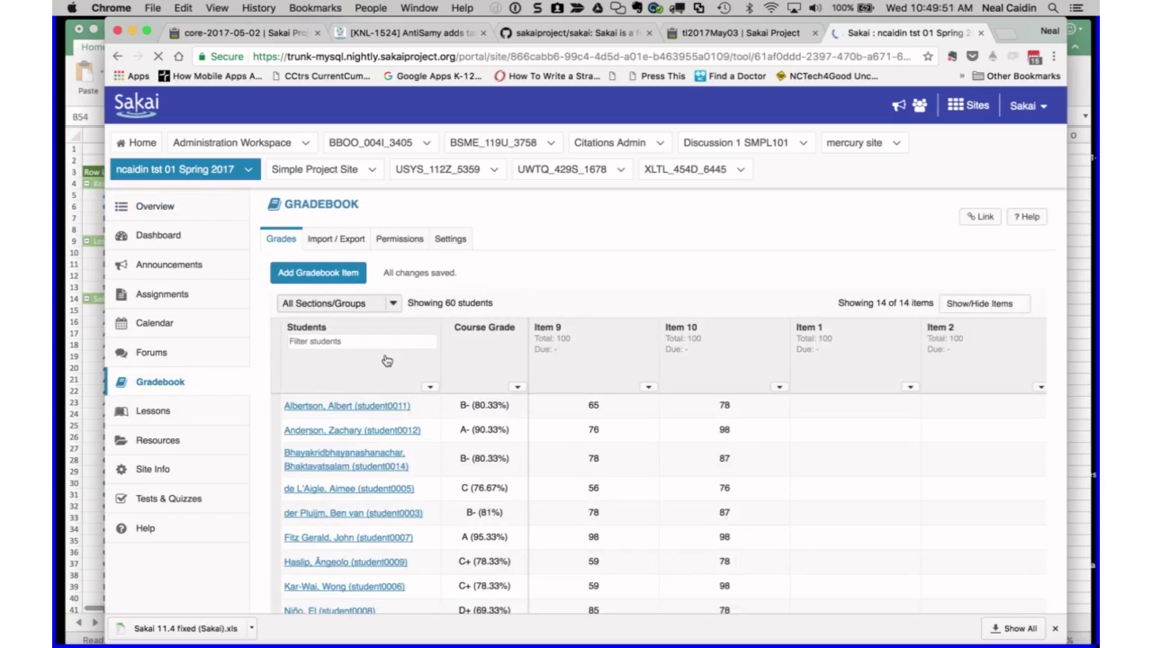
scroll(386, 361, "down", 2)
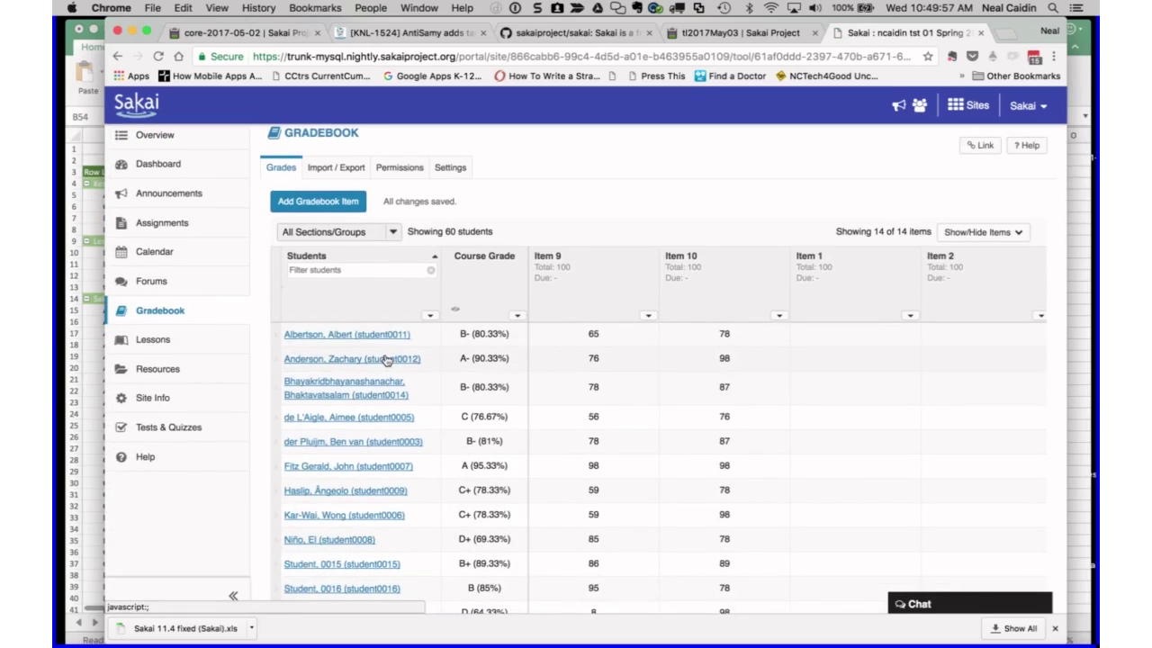
scroll(386, 360, "down", 2)
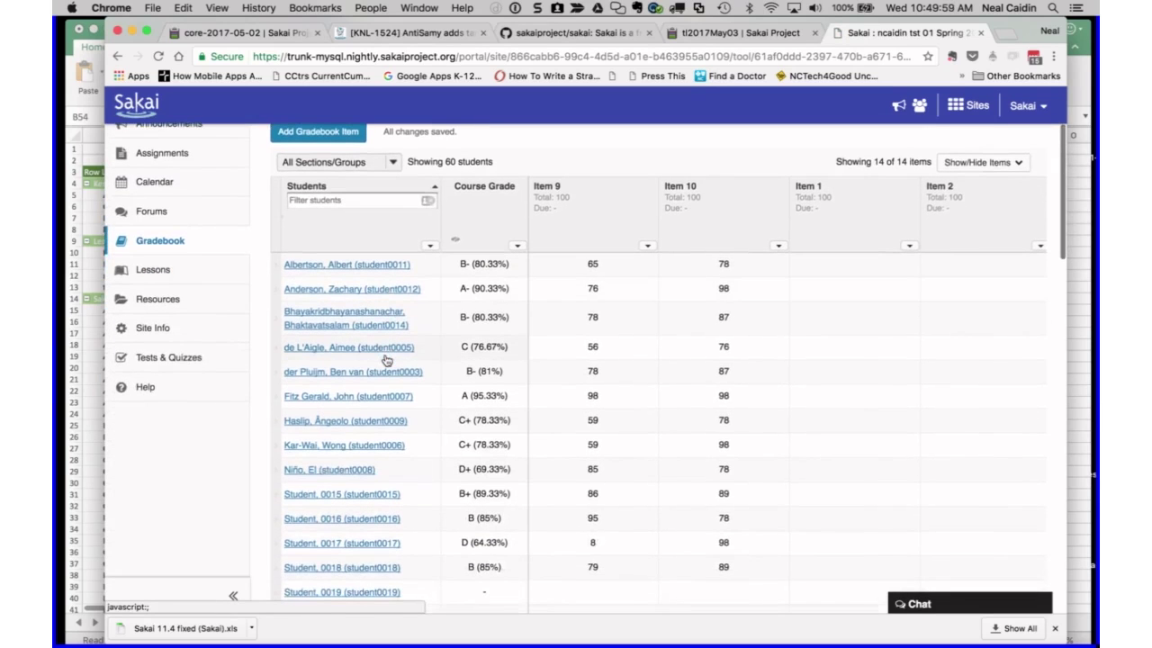
scroll(386, 360, "down", 9)
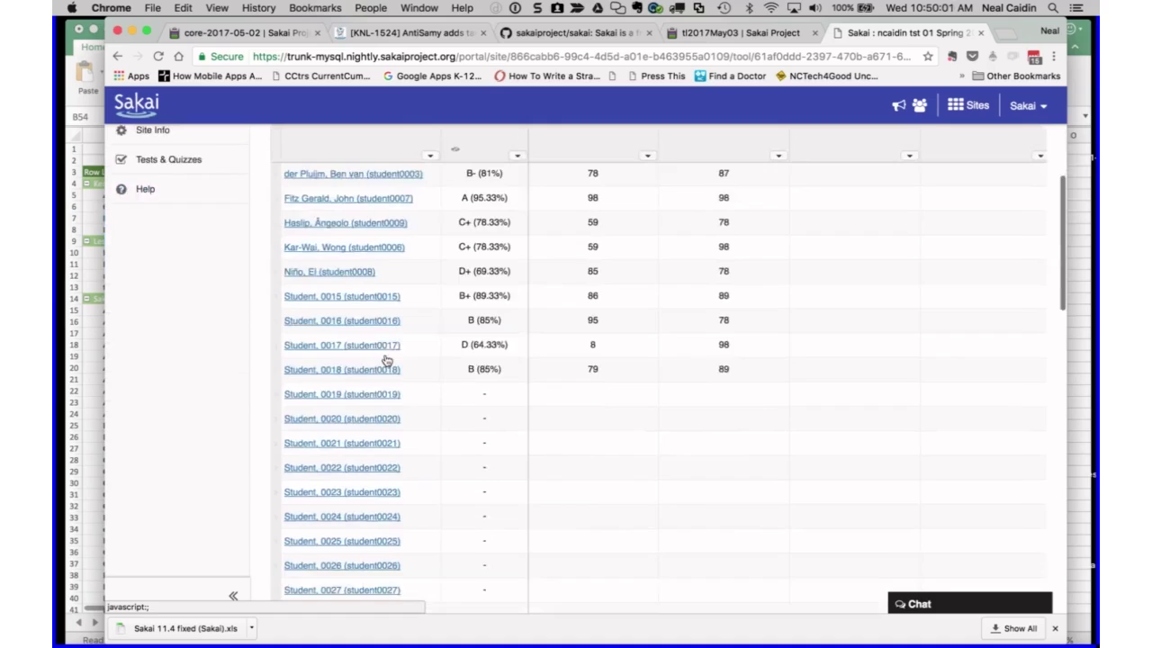
scroll(386, 360, "up", 10)
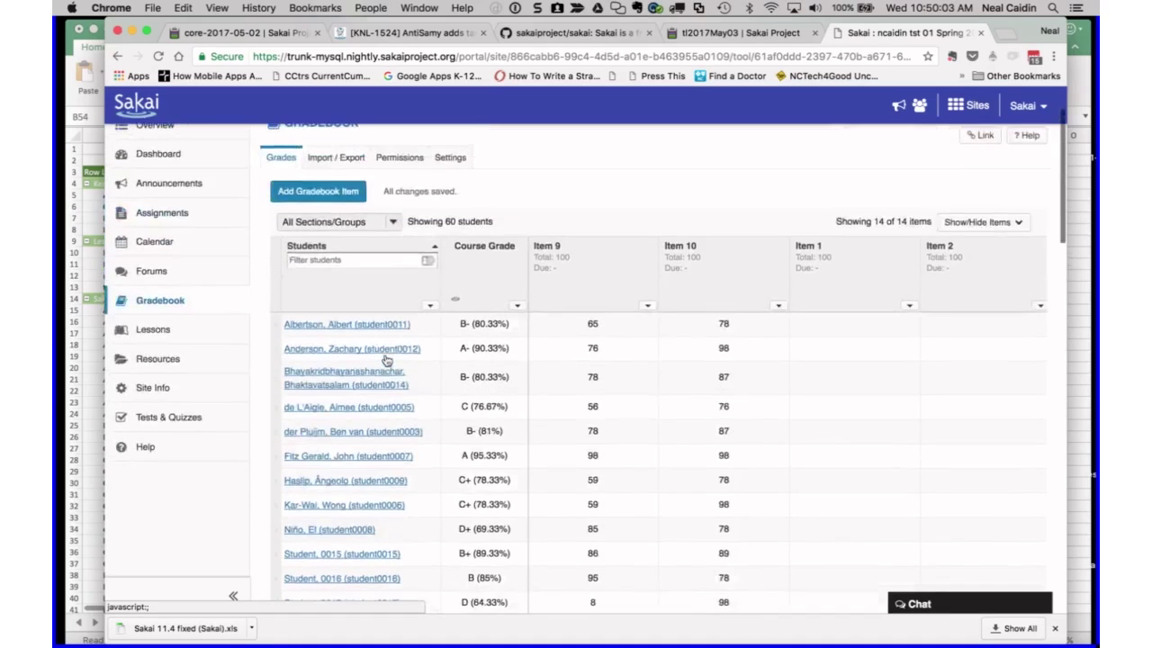
scroll(386, 360, "down", 12)
scroll(386, 360, "up", 12)
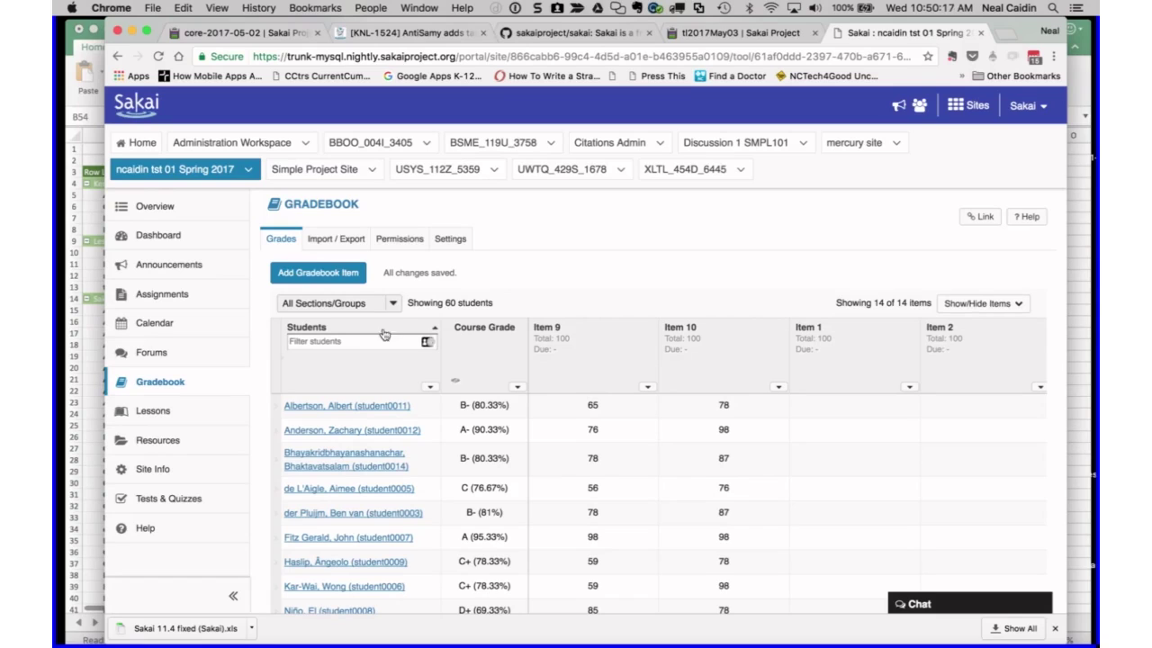
In Gradebook Settings, set the Grading Schema grade type to Grade Points, with A (4.0) at 100%.
left_click(451, 238)
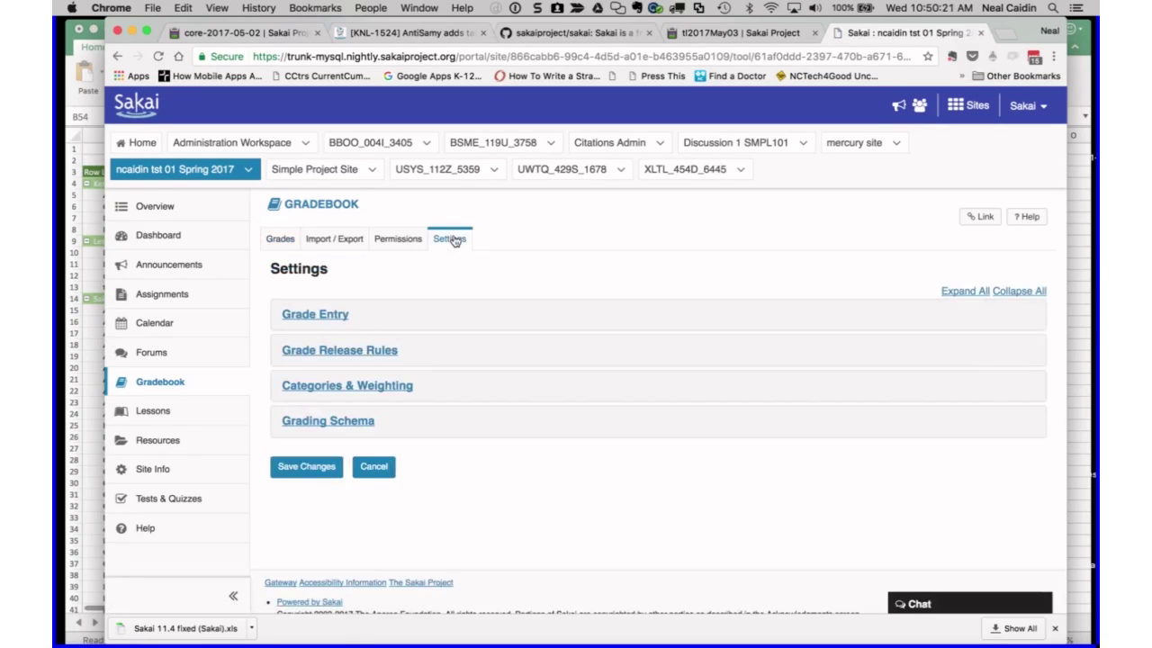
left_click(348, 421)
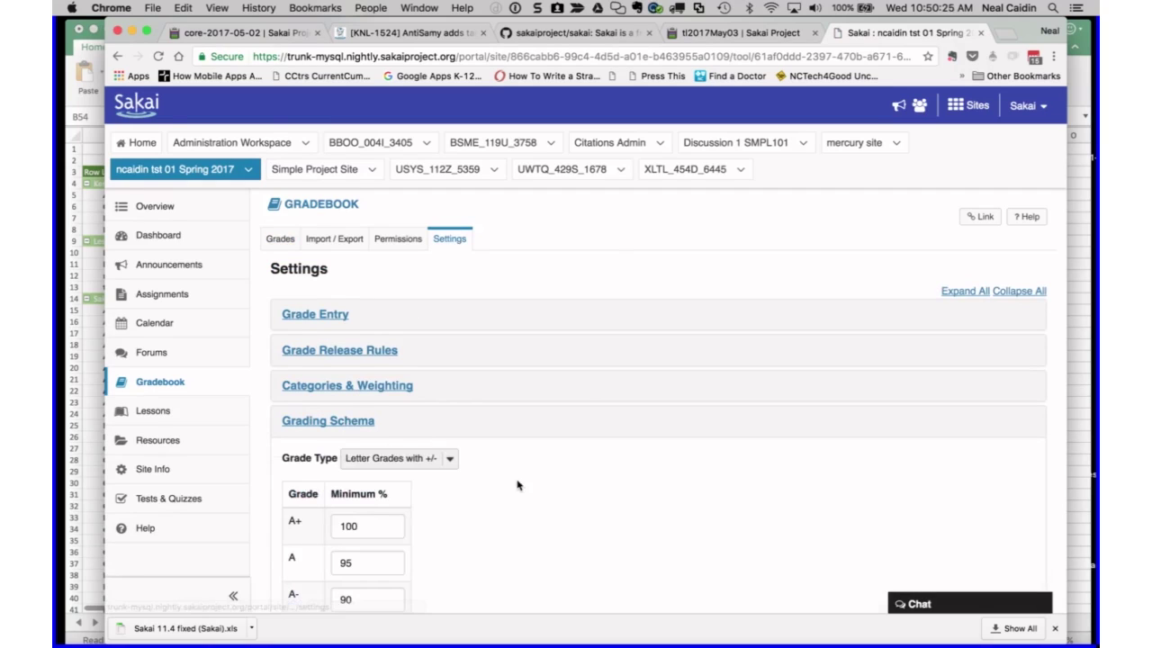
scroll(517, 483, "down", 3)
left_click(451, 339)
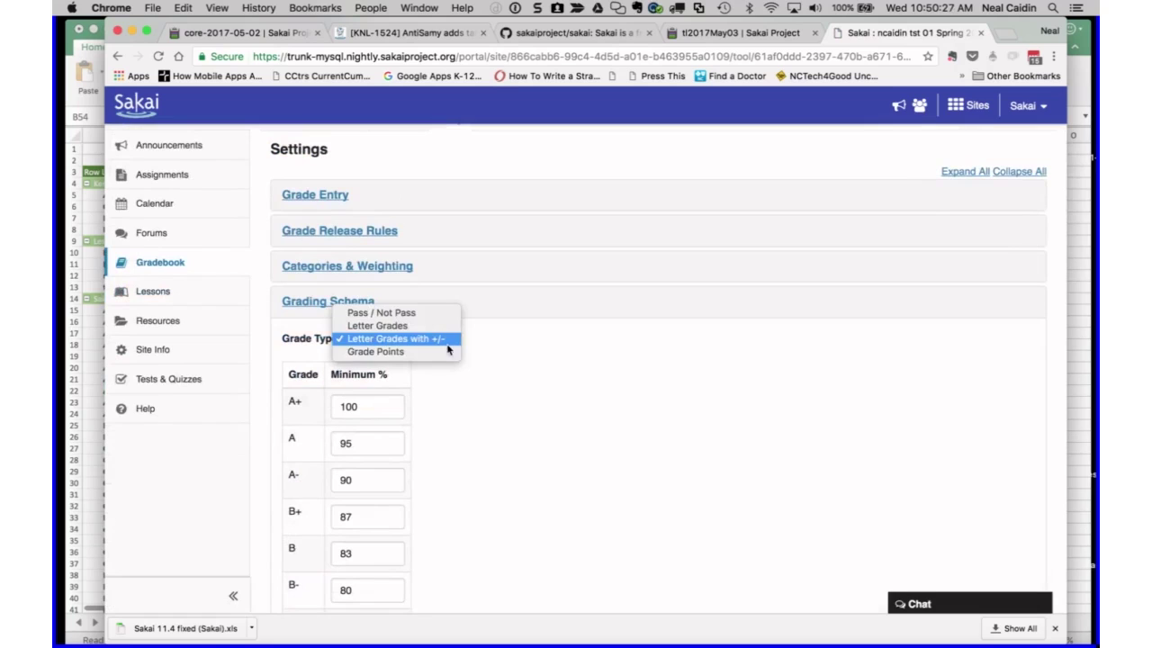
left_click(442, 352)
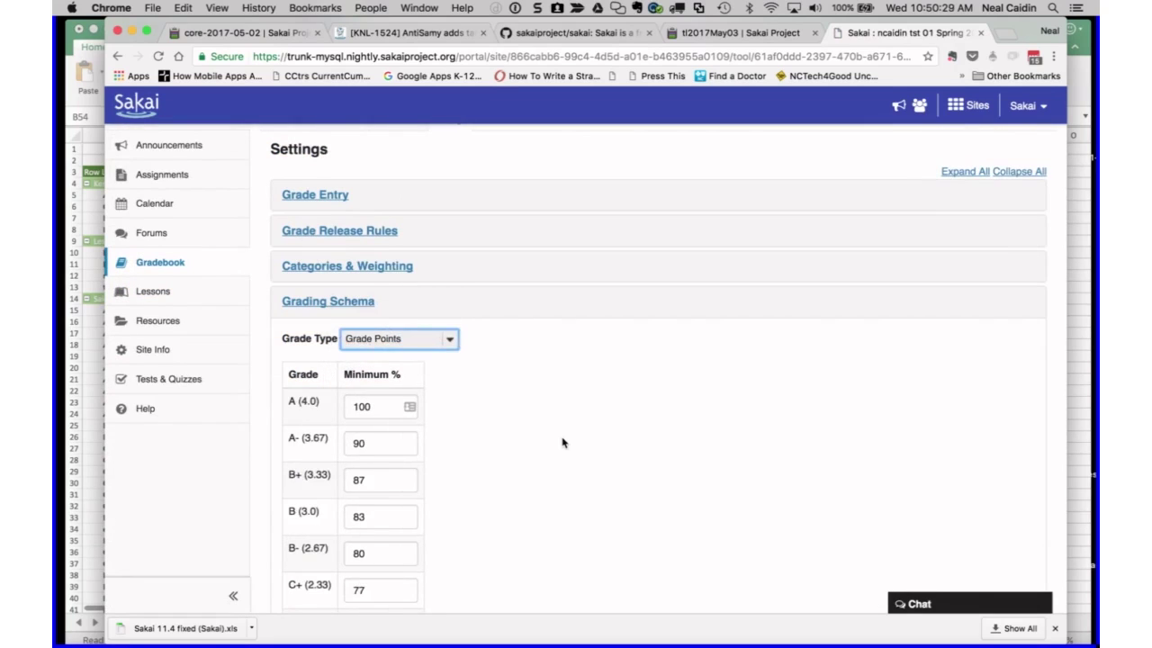
scroll(561, 442, "down", 4)
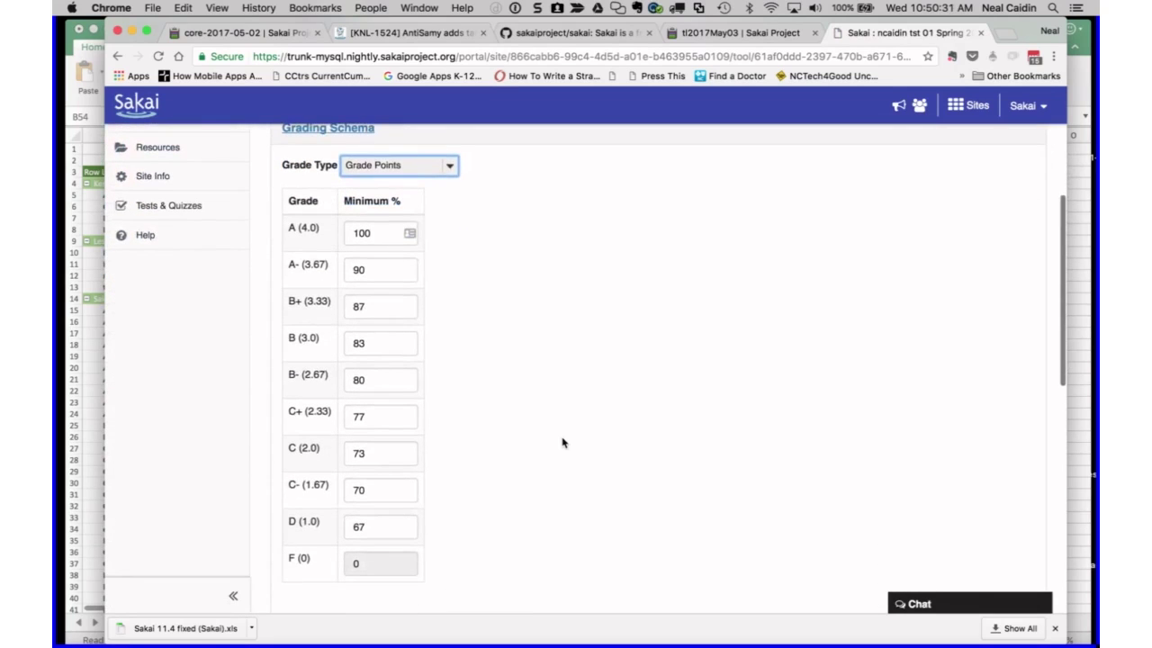
scroll(562, 442, "up", 1)
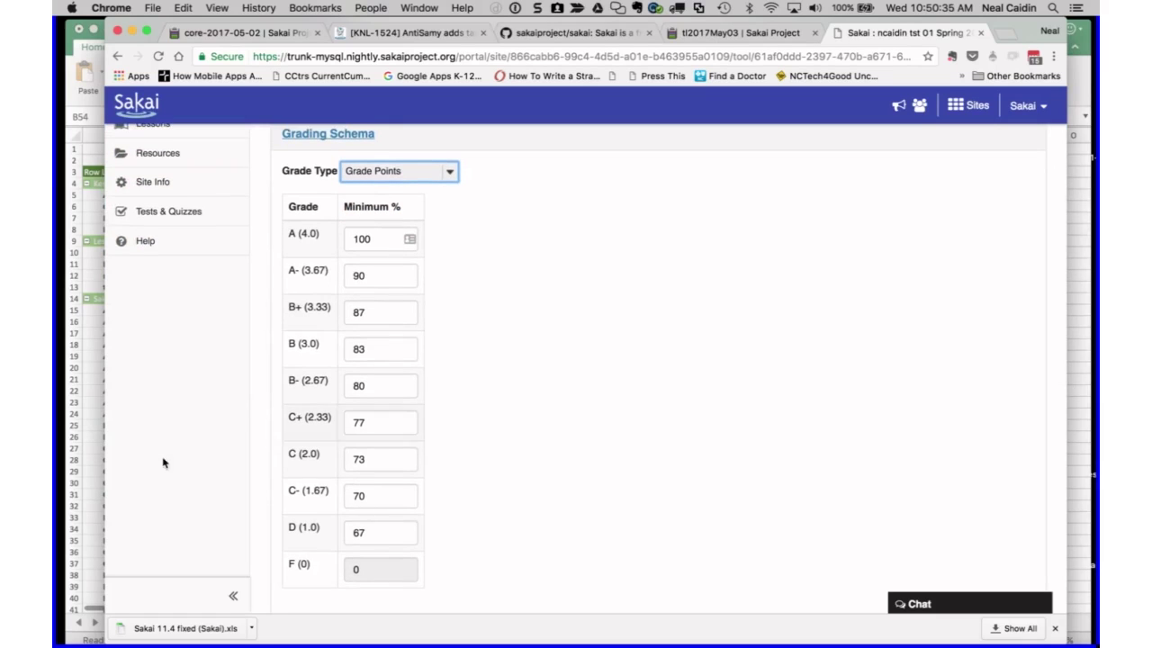
key("super+Tab")
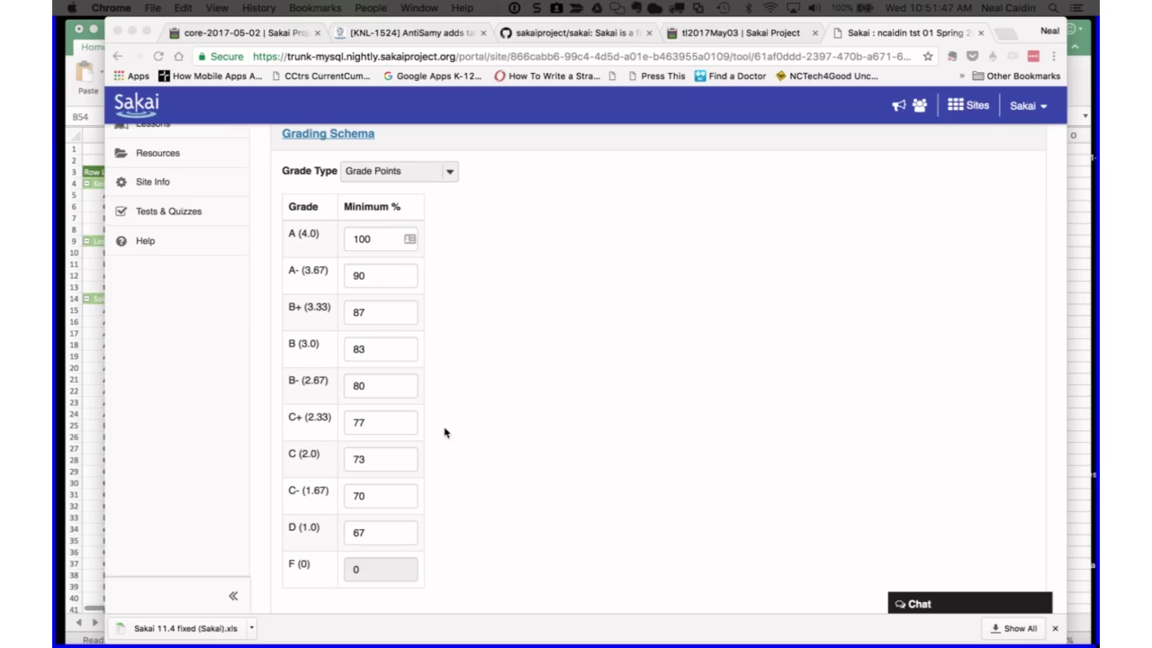
Scroll to the Course Grade Distribution chart: 13 graded students, average 17.56, highest 95.33.
scroll(587, 365, "down", 10)
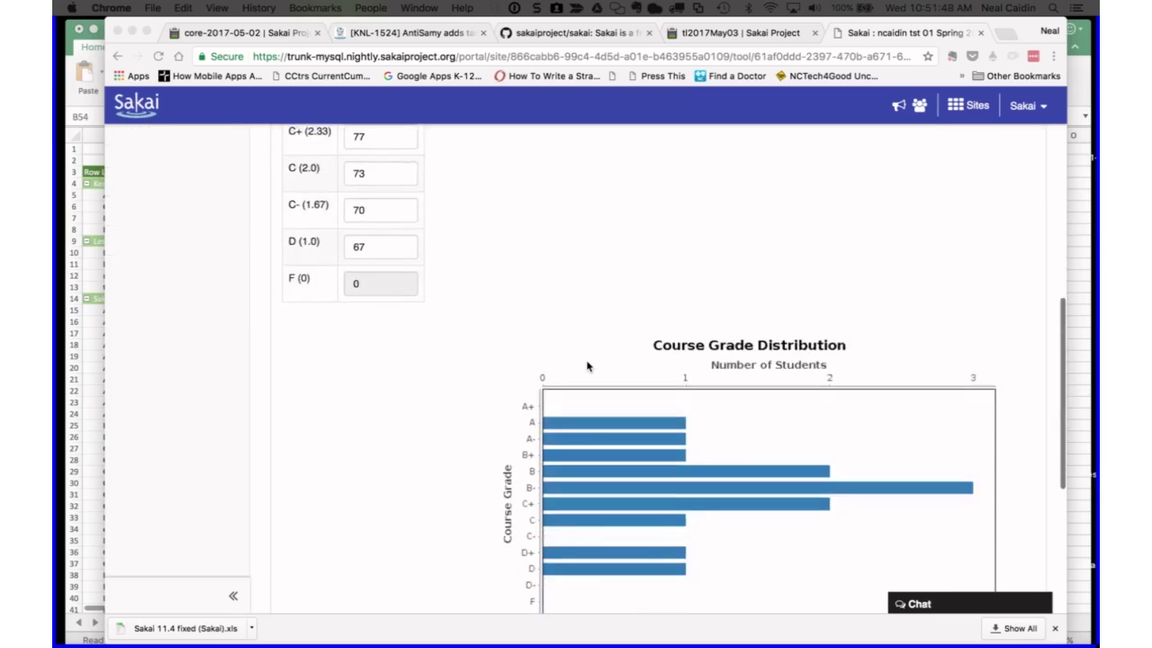
scroll(587, 365, "down", 2)
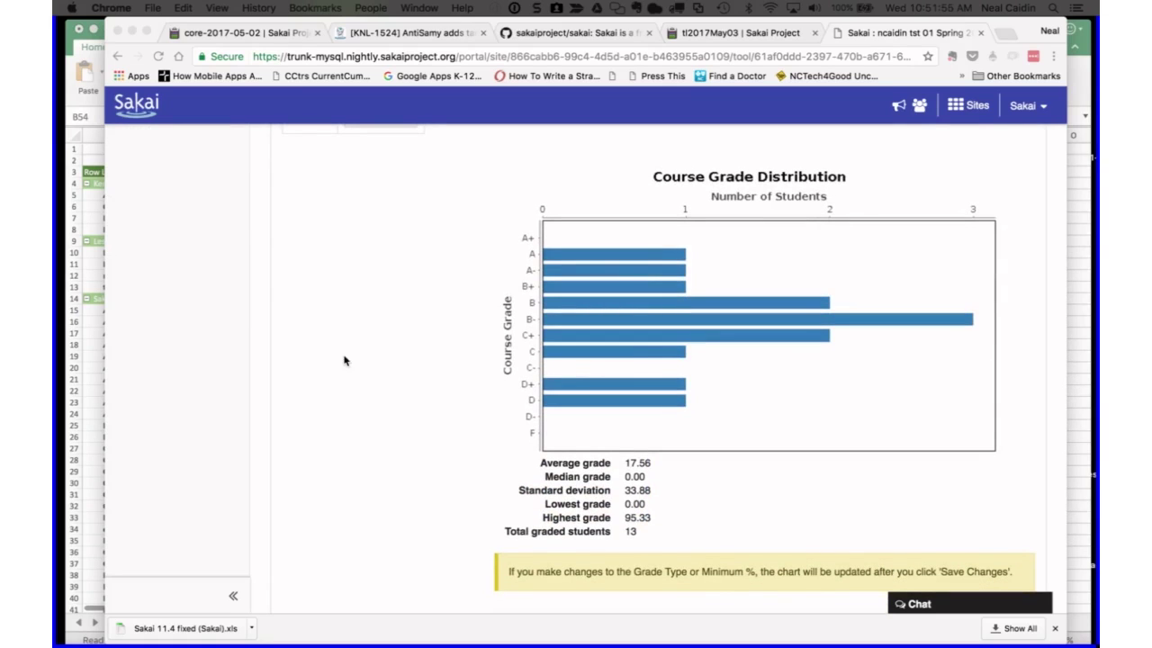
scroll(343, 361, "down", 1)
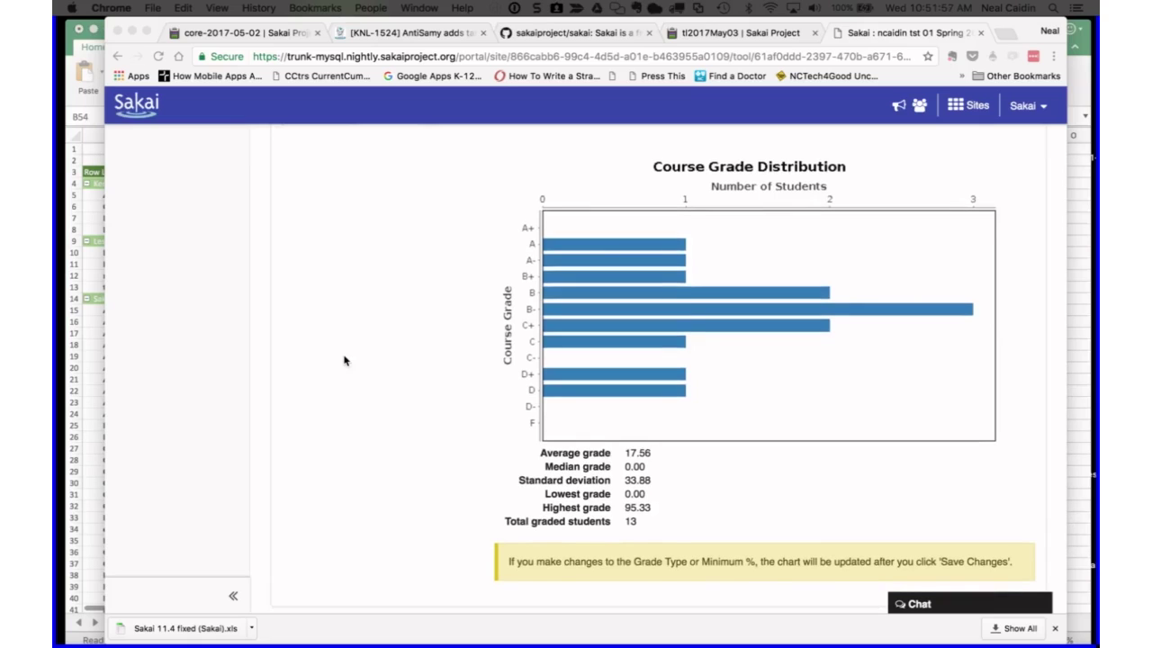
scroll(344, 361, "down", 1)
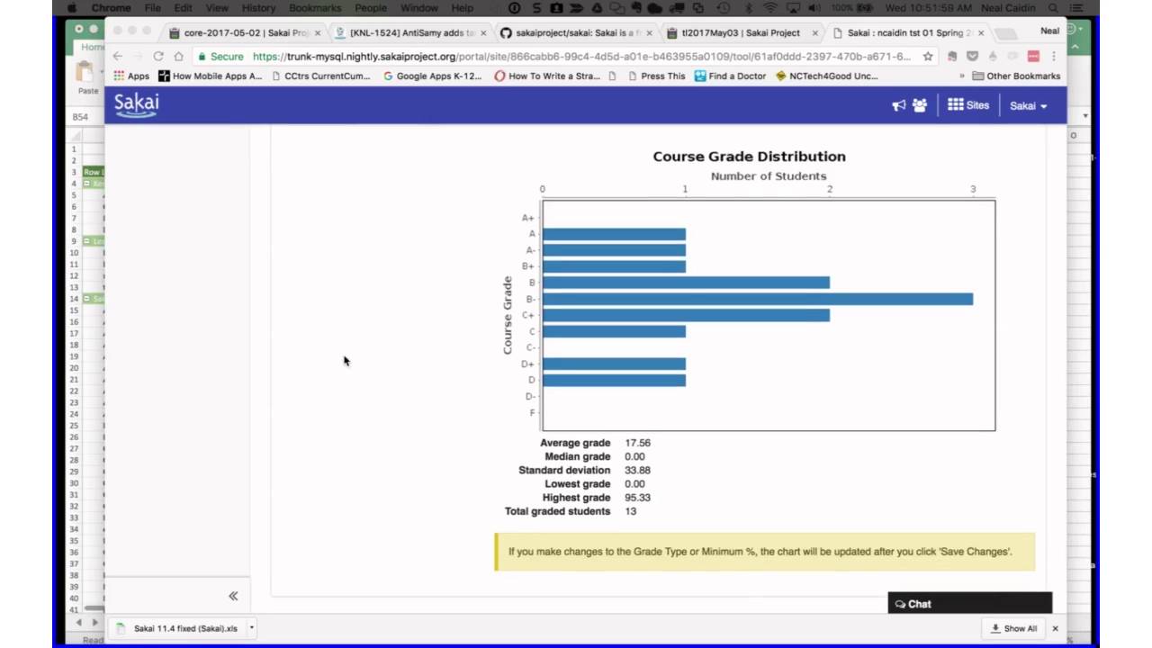
scroll(344, 361, "up", 1)
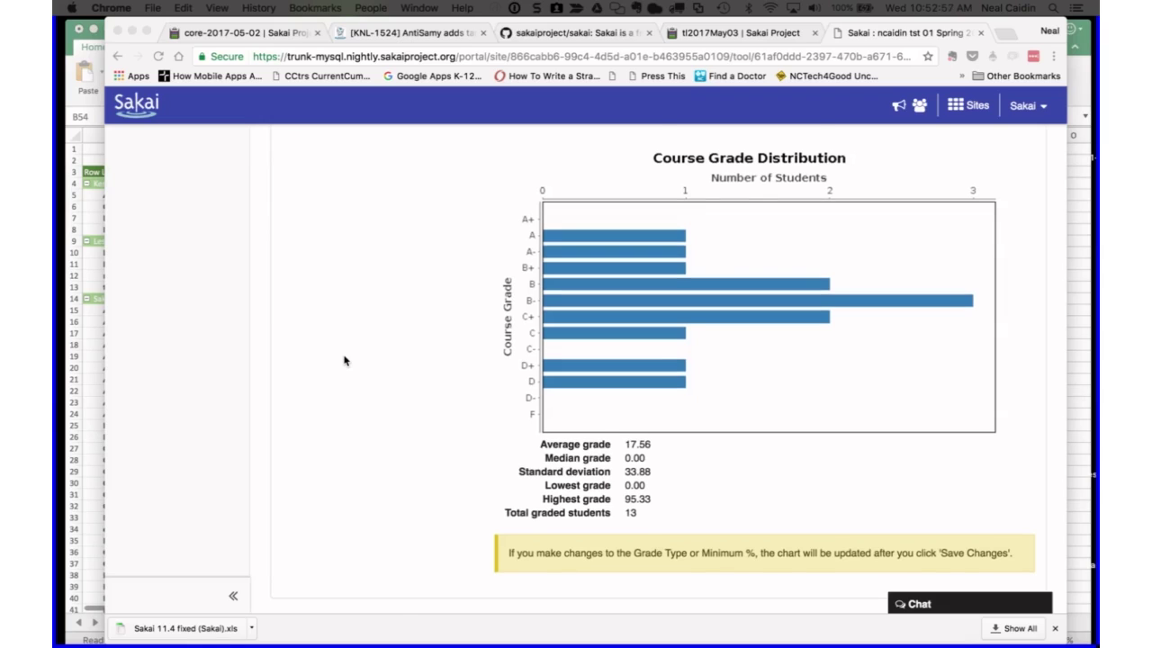
scroll(344, 361, "down", 2)
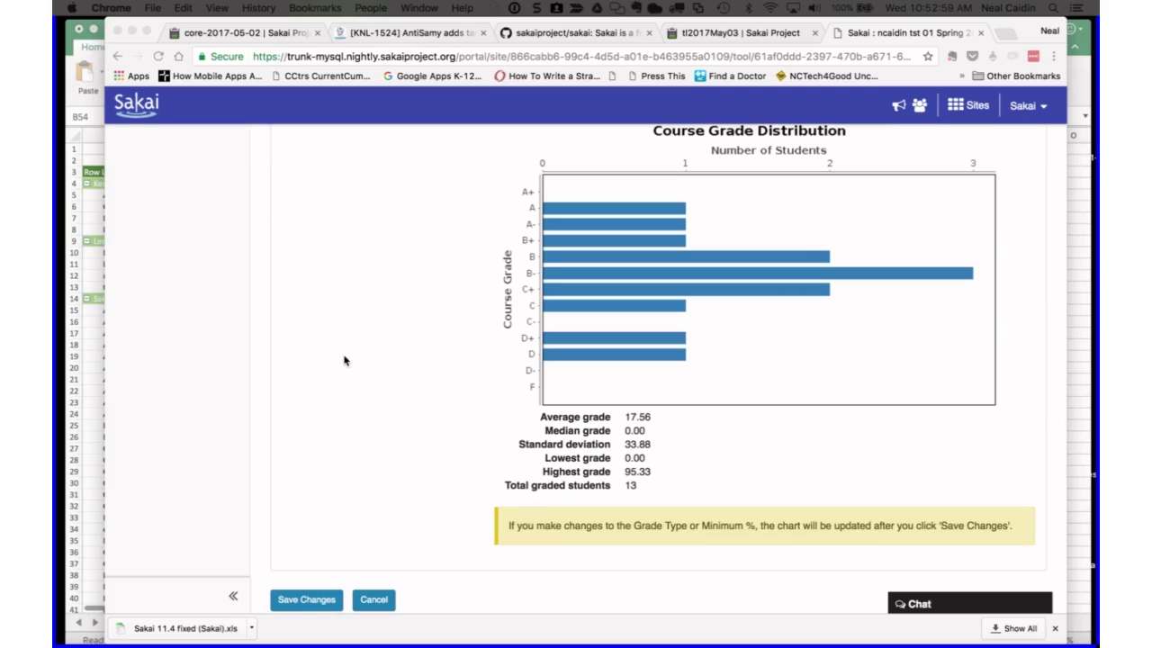